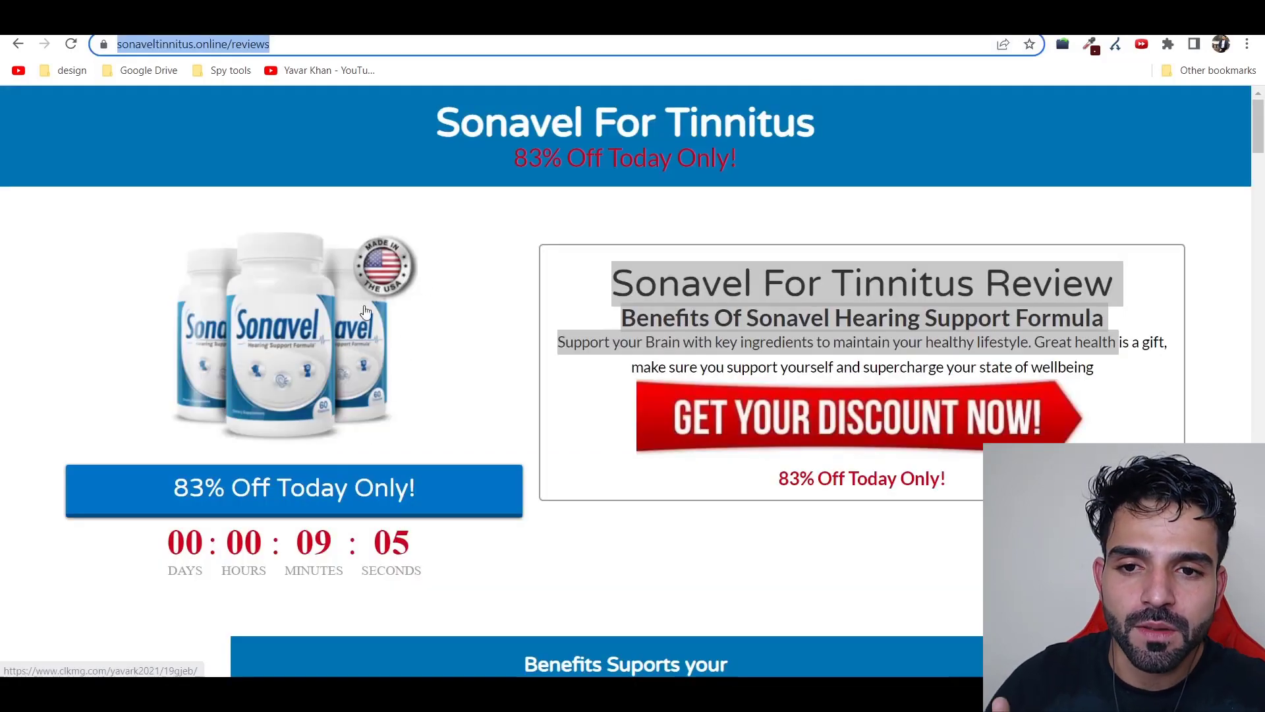
Step: Examine the headline, subheading and intro text of the Sonavel For Tinnitus review page
{"action": "left_click", "coordinate": [107, 291]}
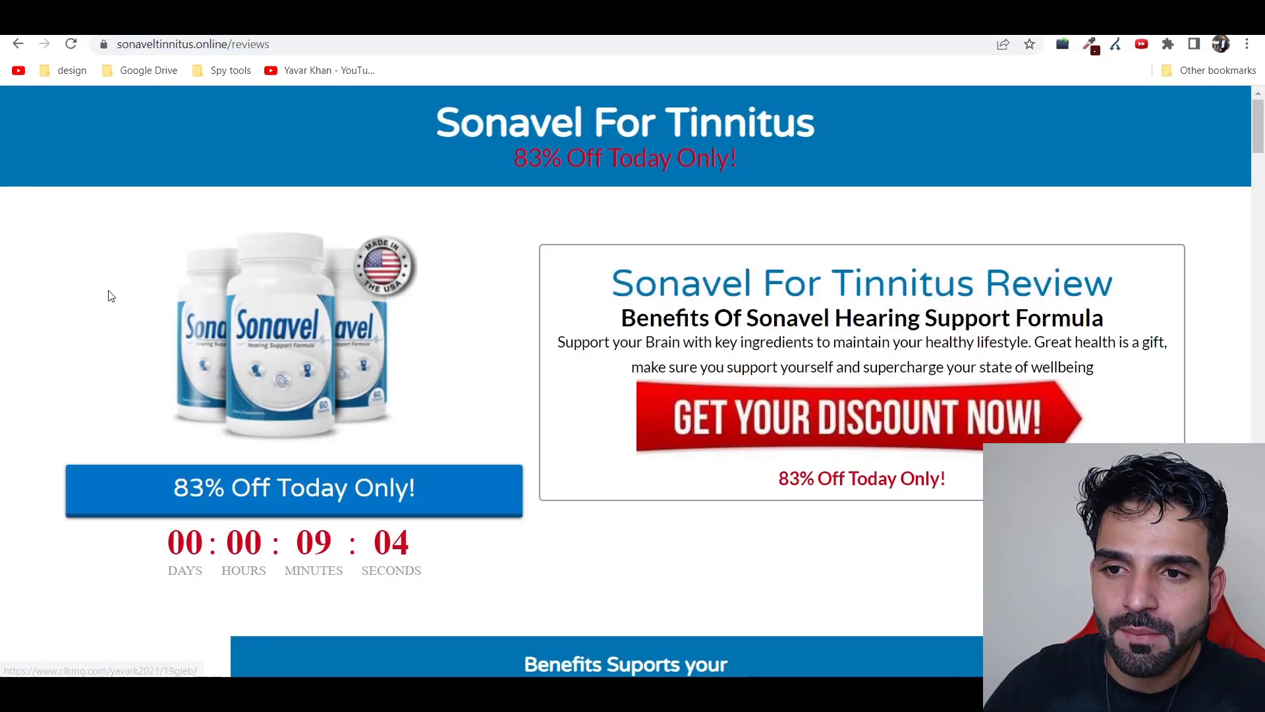
{"action": "left_click_drag", "start_coordinate": [634, 284], "coordinate": [1104, 318]}
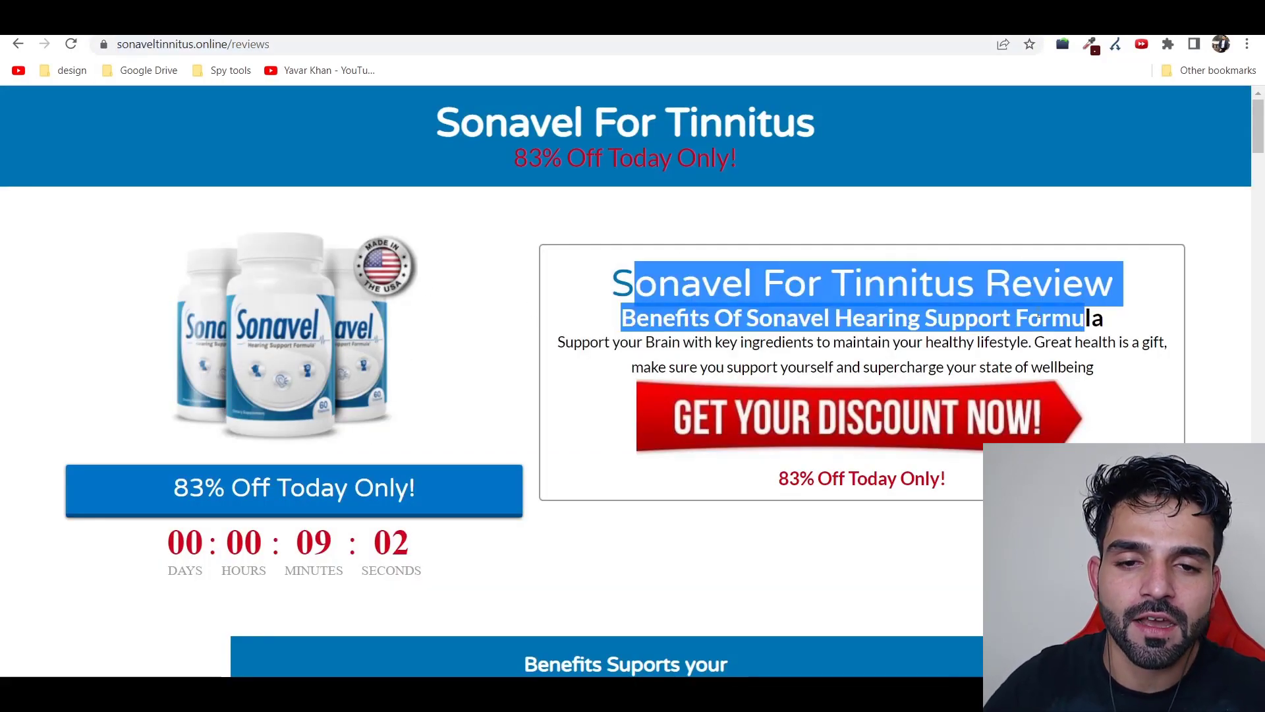
{"action": "scroll", "coordinate": [1105, 317], "scroll_direction": "down", "scroll_amount": 3}
{"action": "left_click", "coordinate": [671, 341]}
{"action": "scroll", "coordinate": [671, 340], "scroll_direction": "up", "scroll_amount": 3}
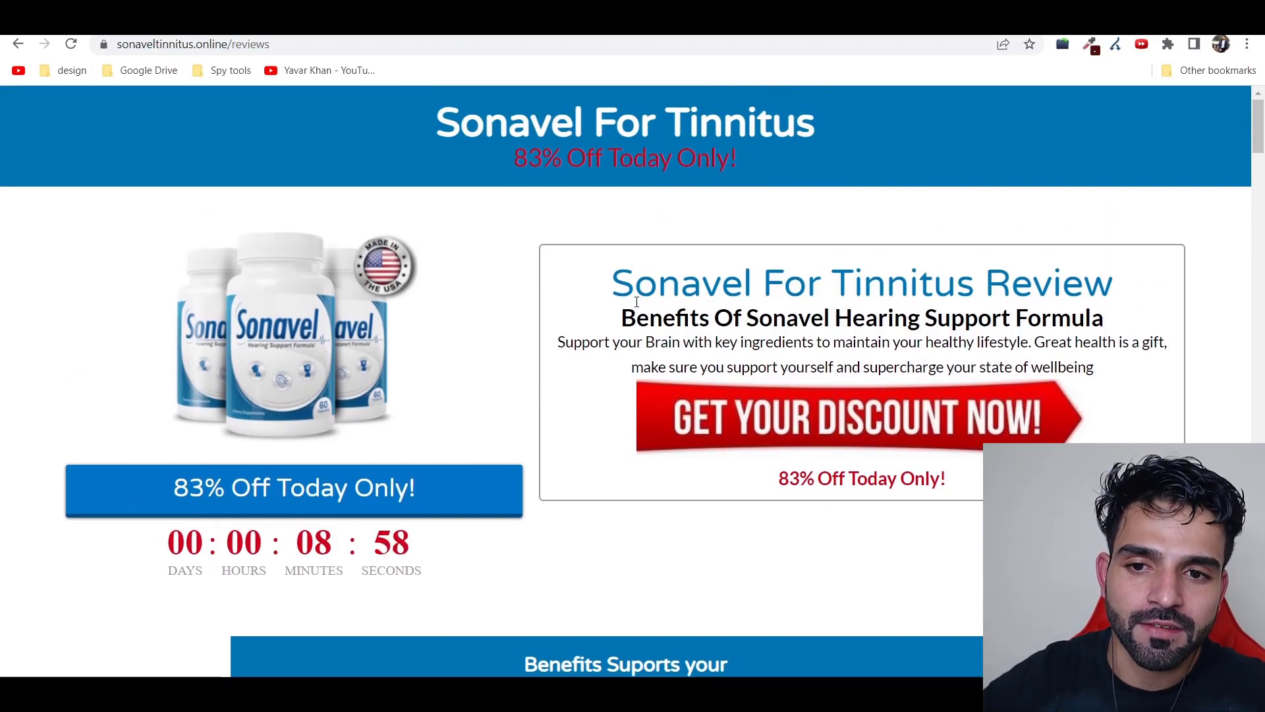
{"action": "left_click_drag", "start_coordinate": [634, 284], "coordinate": [974, 301]}
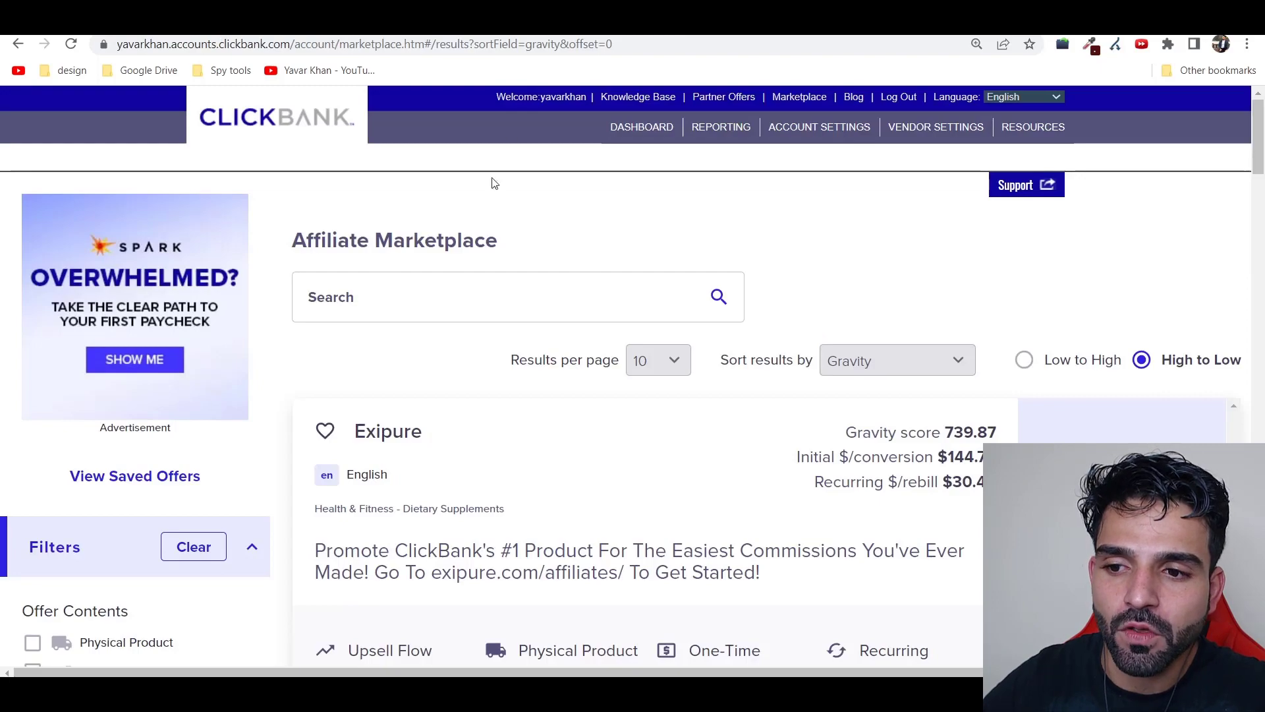
Step: Search the ClickBank affiliate marketplace for sonovive, checking the offer's gravity score and its sales page
{"action": "scroll", "coordinate": [531, 323], "scroll_direction": "down", "scroll_amount": 20}
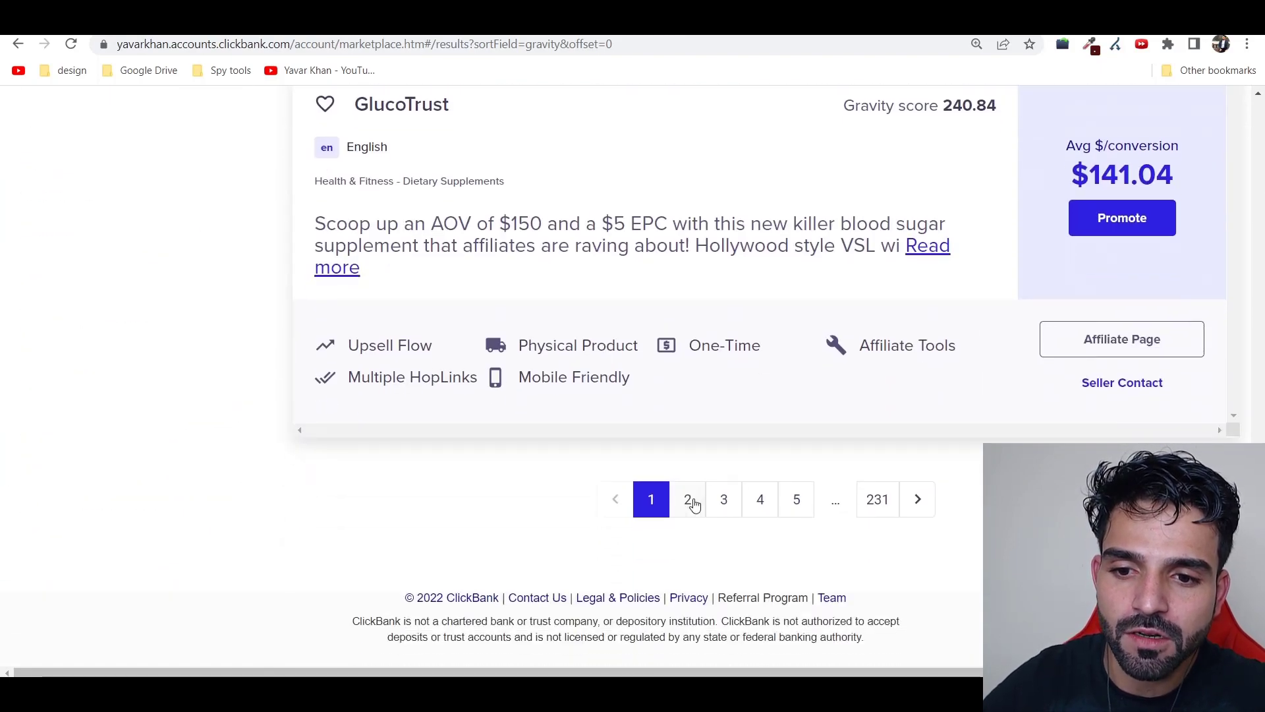
{"action": "left_click", "coordinate": [688, 499]}
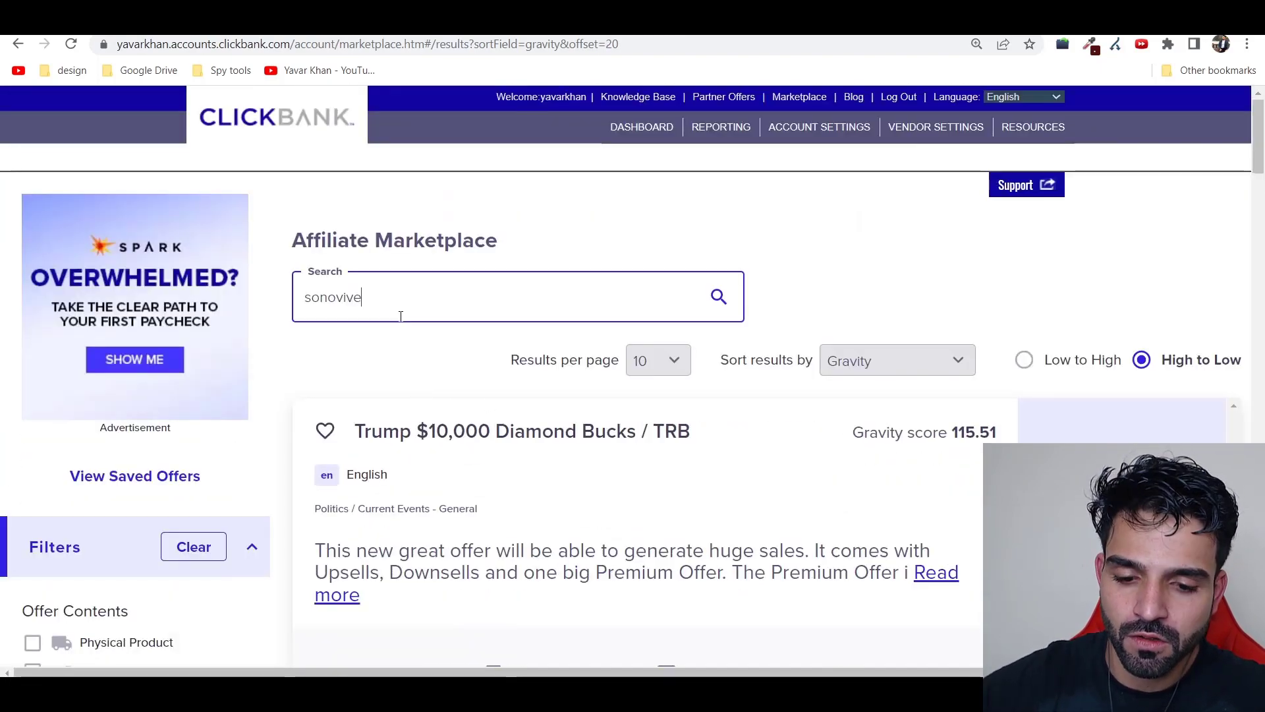
{"action": "key", "text": "Return"}
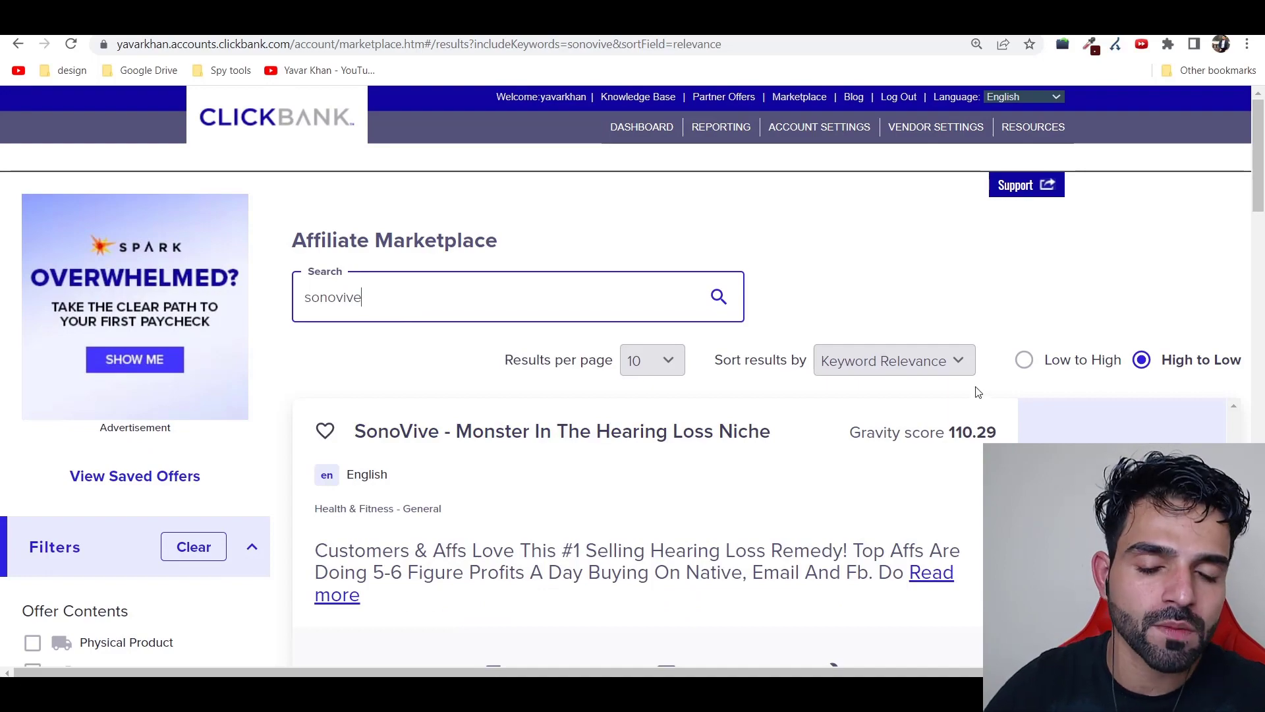
{"action": "left_click_drag", "start_coordinate": [868, 432], "coordinate": [972, 414]}
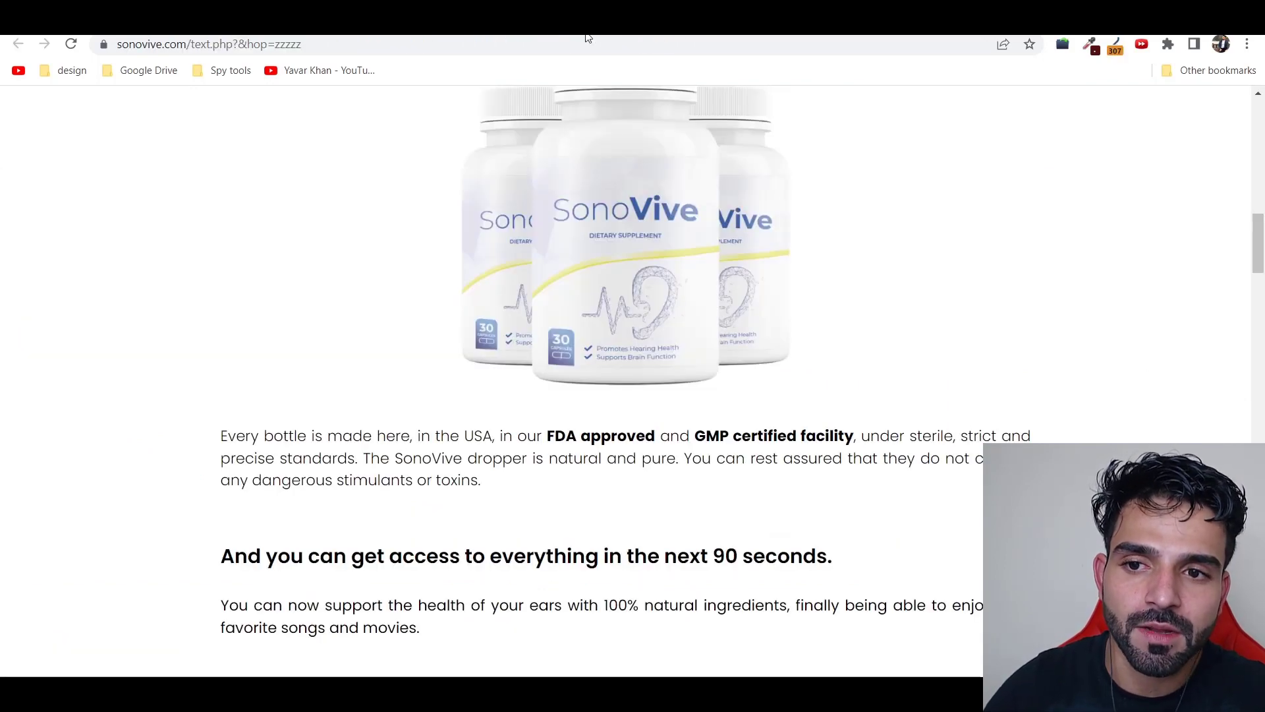
{"action": "scroll", "coordinate": [472, 367], "scroll_direction": "up", "scroll_amount": 10}
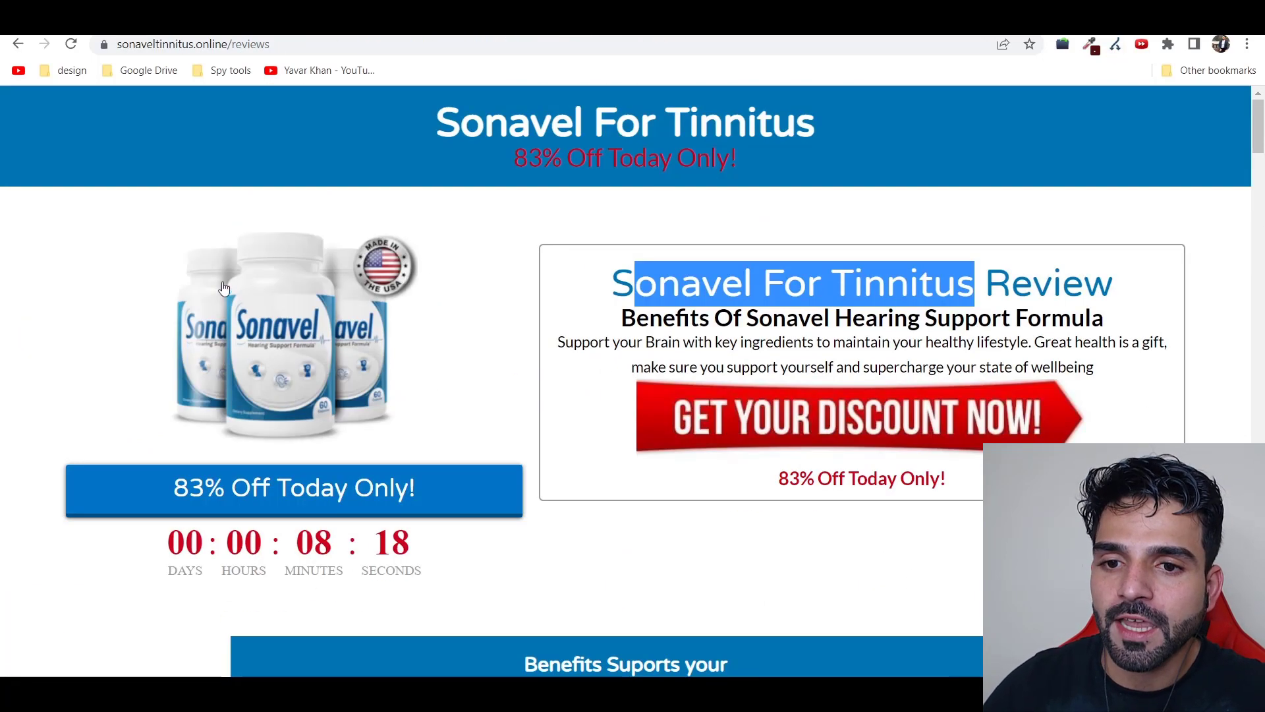
{"action": "left_click", "coordinate": [290, 151]}
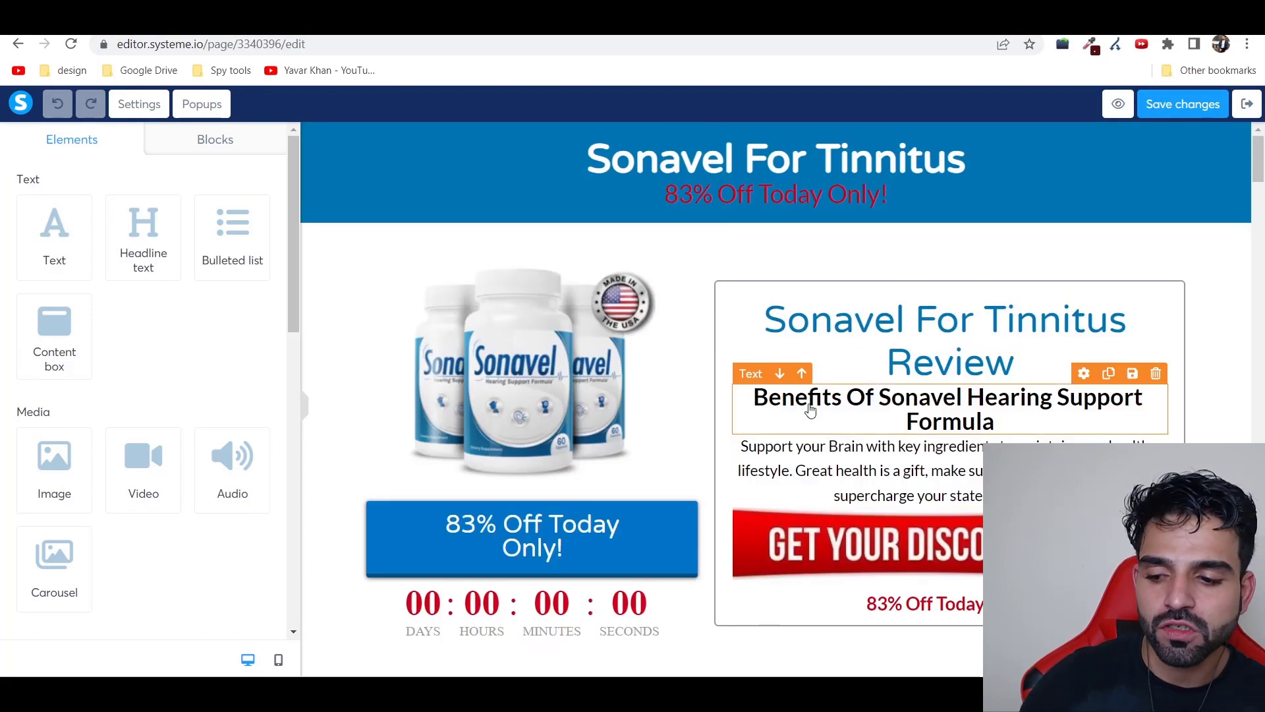
Step: Switch to Paint and draw a pentagon about 590 × 115 px in the upper part of the canvas
{"action": "key", "text": "super"}
{"action": "type", "text": "paint"}
{"action": "key", "text": "Return"}
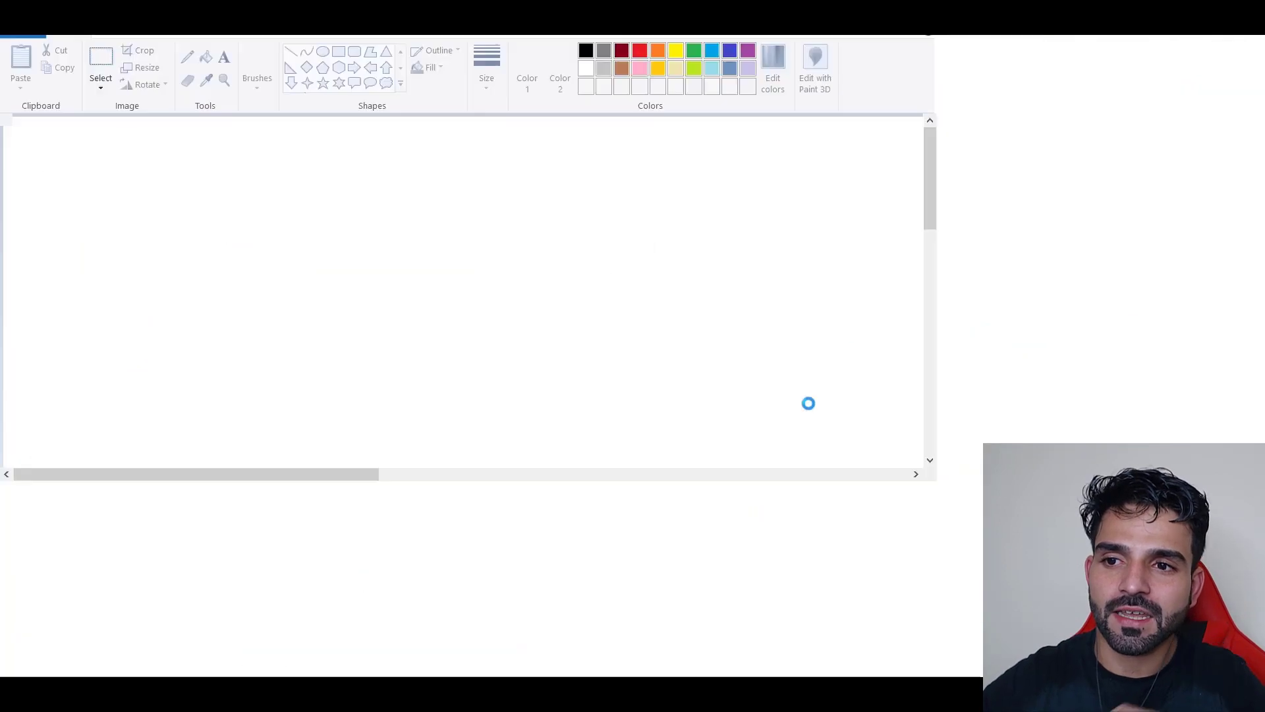
{"action": "left_click", "coordinate": [322, 67]}
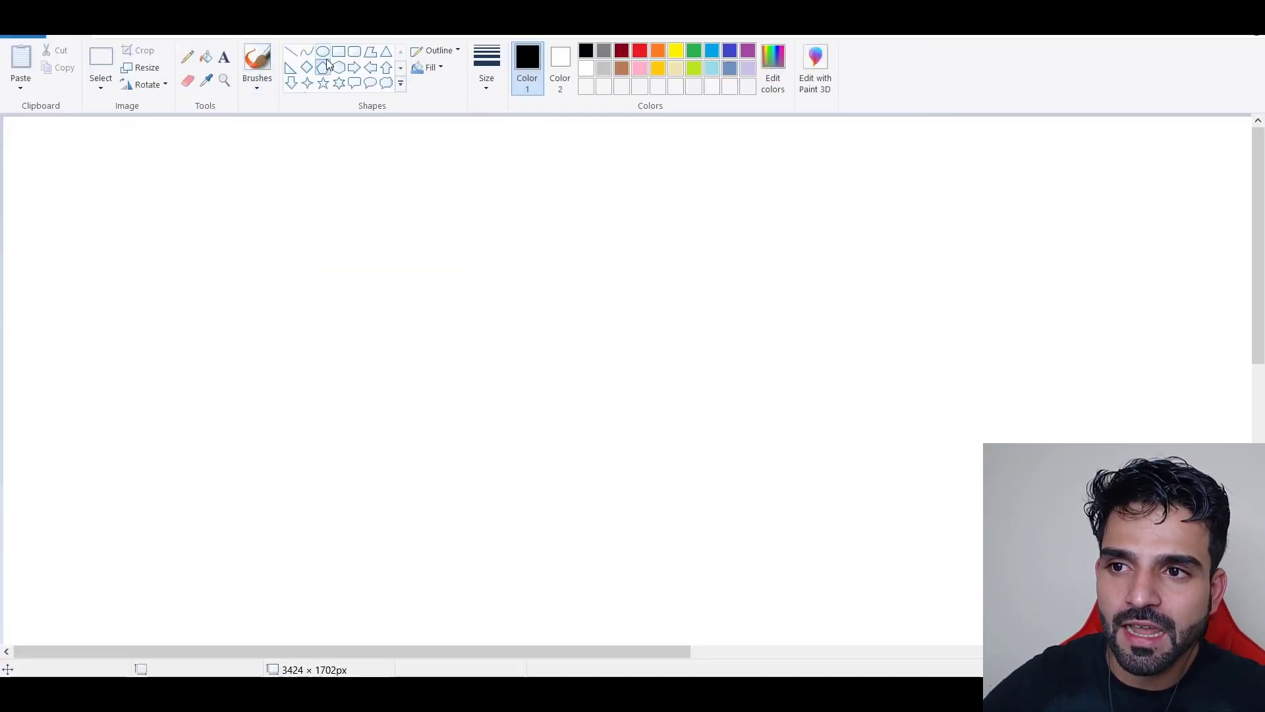
{"action": "left_click_drag", "start_coordinate": [259, 218], "coordinate": [647, 293]}
Step: Draw a rounded rectangle about 684 × 145 px below the pentagon and close Paint without saving
{"action": "left_click", "coordinate": [357, 55]}
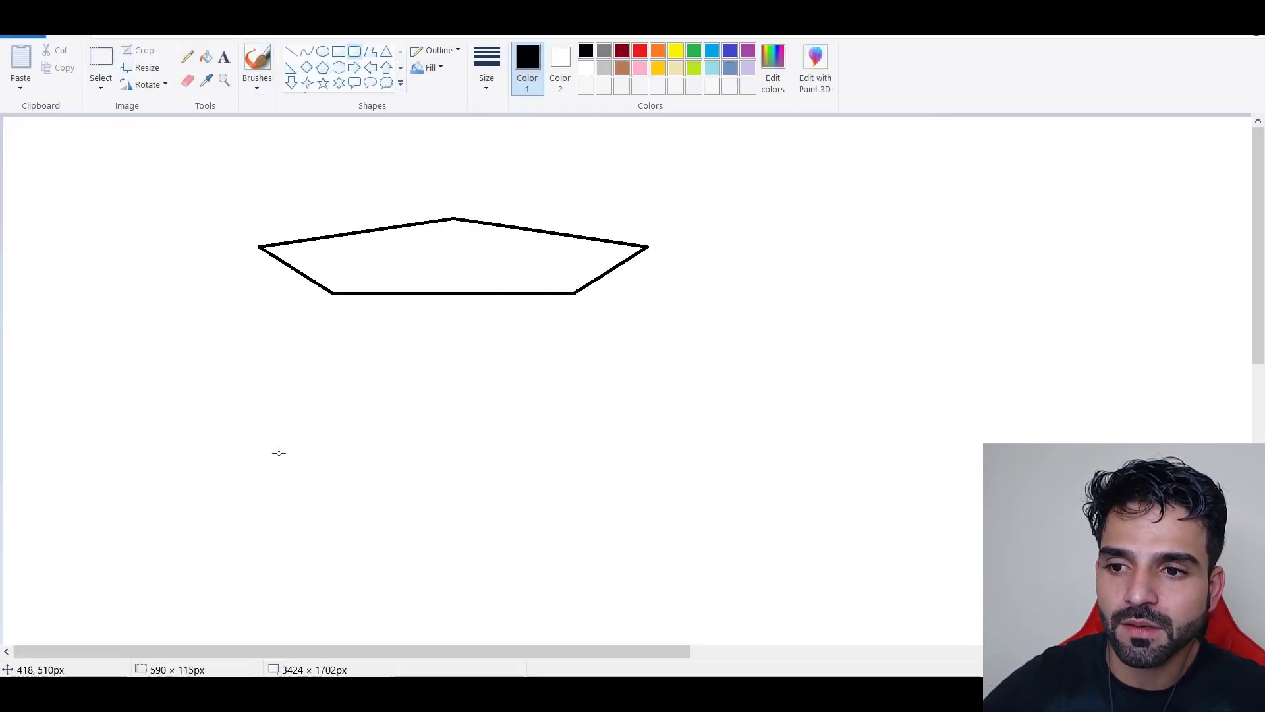
{"action": "mouse_move", "coordinate": [281, 449]}
{"action": "left_mouse_down"}
{"action": "mouse_move", "coordinate": [659, 548]}
{"action": "mouse_move", "coordinate": [733, 544]}
{"action": "left_mouse_up"}
{"action": "key", "text": "alt+F4"}
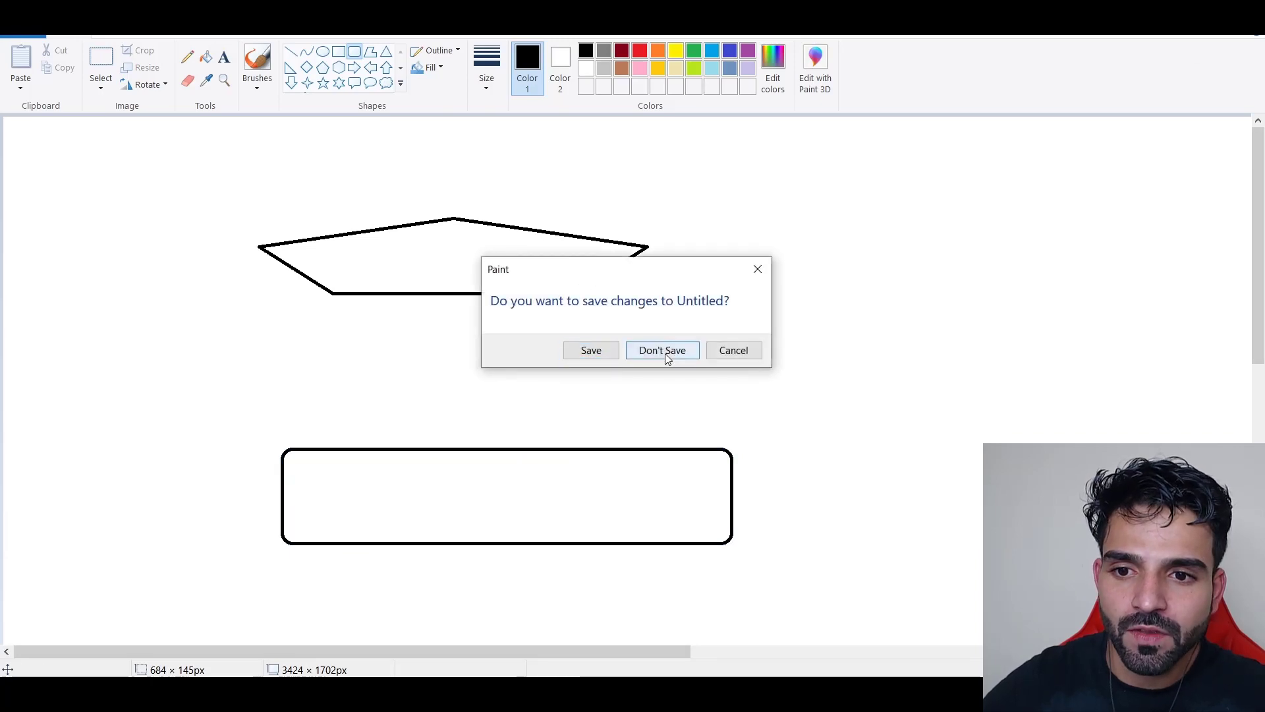
{"action": "left_click", "coordinate": [663, 350]}
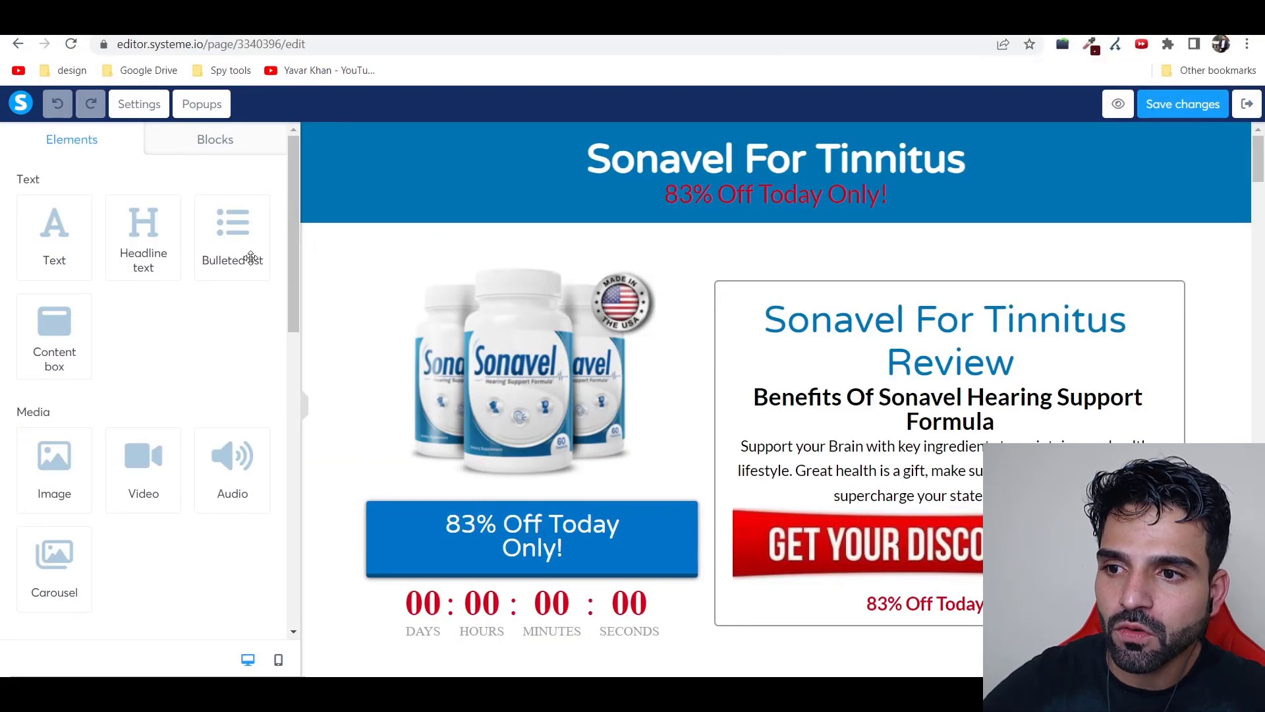
Step: Add a headline text element below the header's 83% Off line and insert "asdasdasdsads" before its default text
{"action": "scroll", "coordinate": [251, 259], "scroll_direction": "down", "scroll_amount": 10}
{"action": "scroll", "coordinate": [80, 260], "scroll_direction": "up", "scroll_amount": 10}
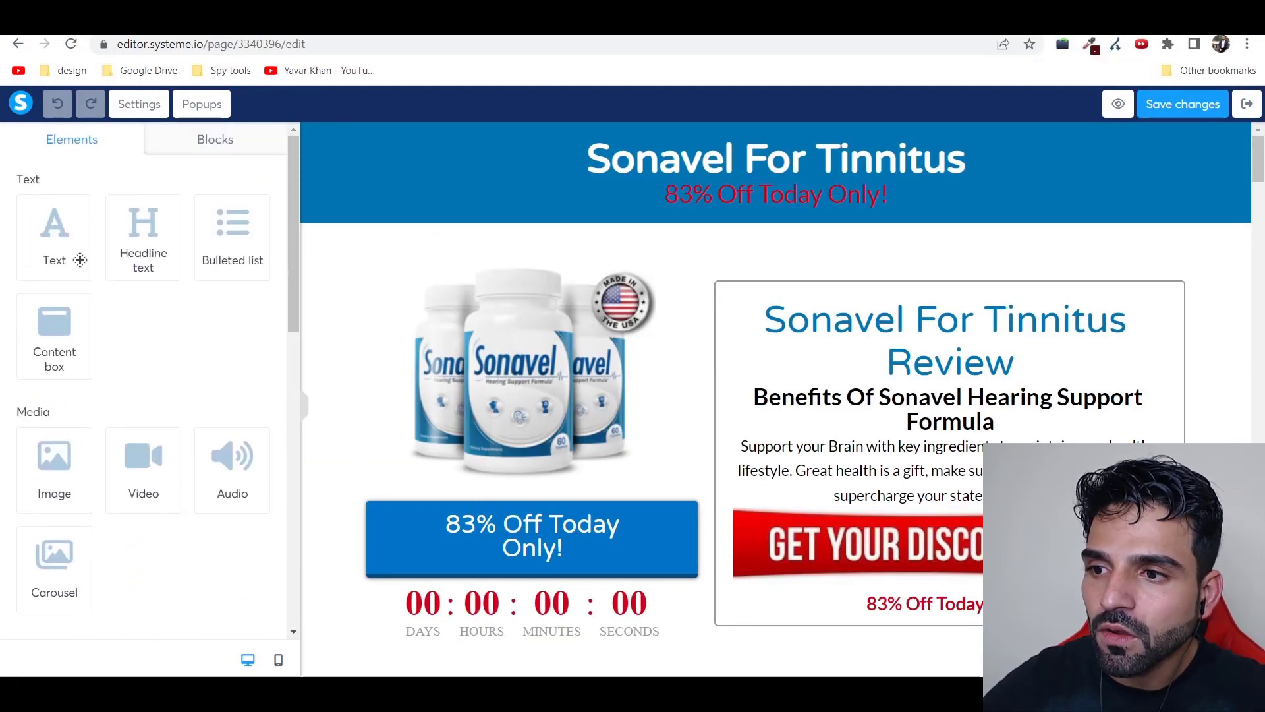
{"action": "left_click_drag", "start_coordinate": [143, 232], "coordinate": [785, 220]}
{"action": "left_click", "coordinate": [798, 235]}
{"action": "type", "text": "asdasdasds"}
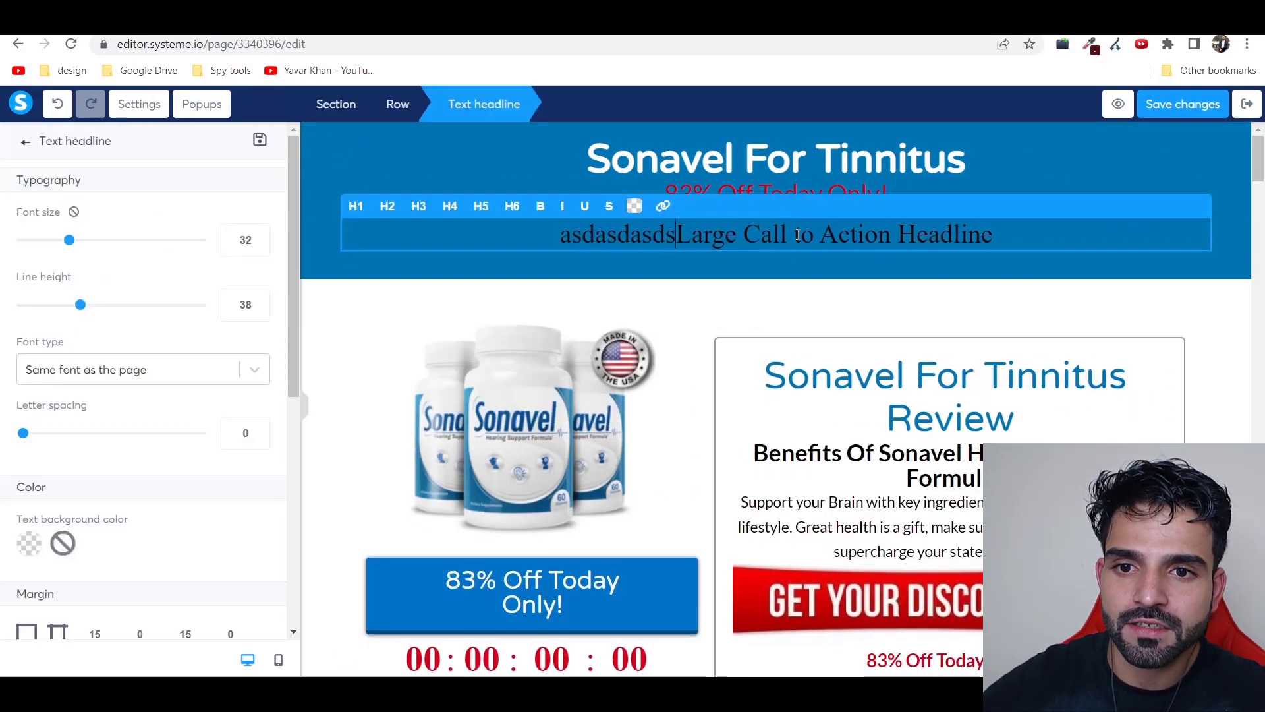
{"action": "type", "text": "ads"}
{"action": "left_click", "coordinate": [891, 288]}
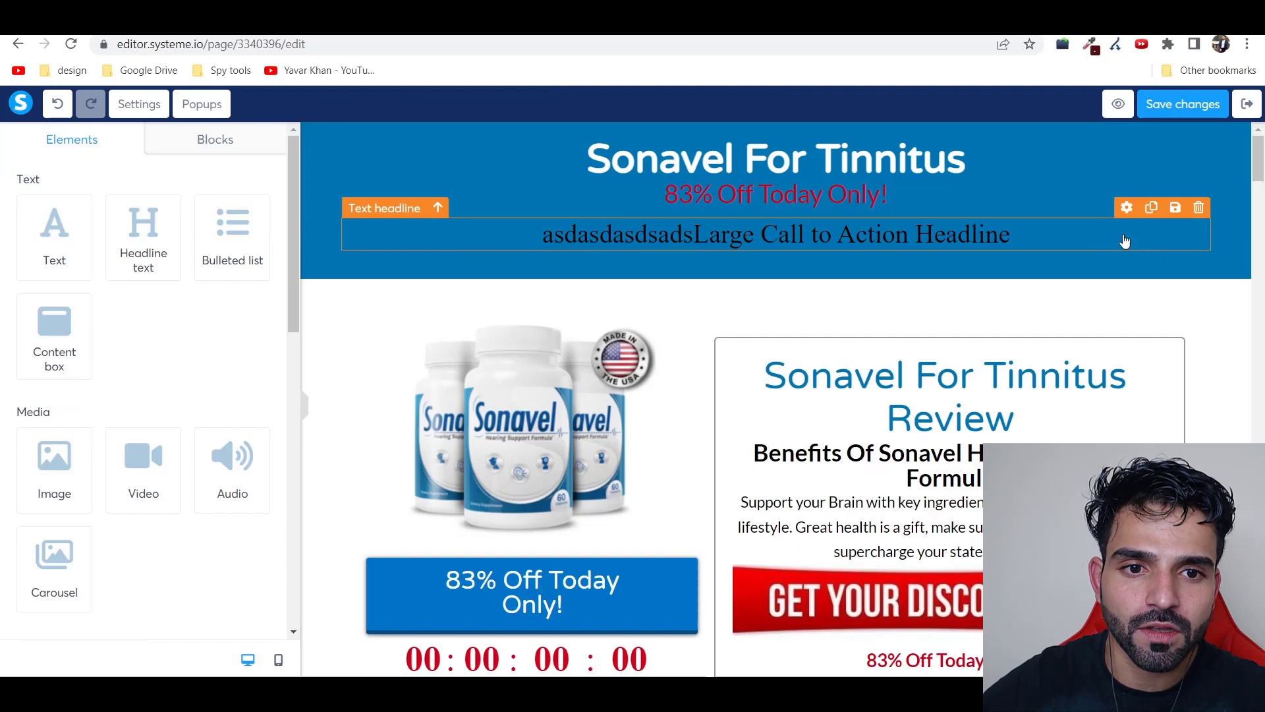
Step: Delete the added test headline from the page header
{"action": "left_click", "coordinate": [1199, 207]}
{"action": "left_click", "coordinate": [710, 137]}
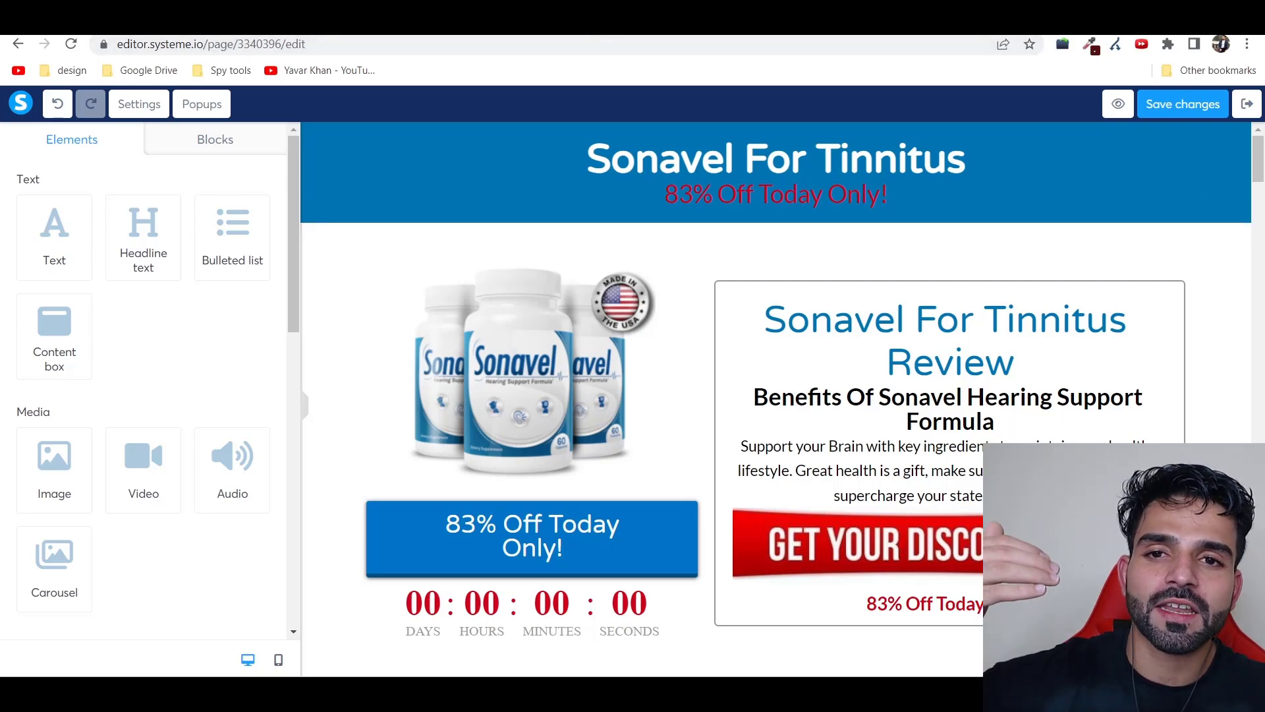
Step: Look through the content sections of the live Sonavel review page
{"action": "left_click", "coordinate": [86, 20]}
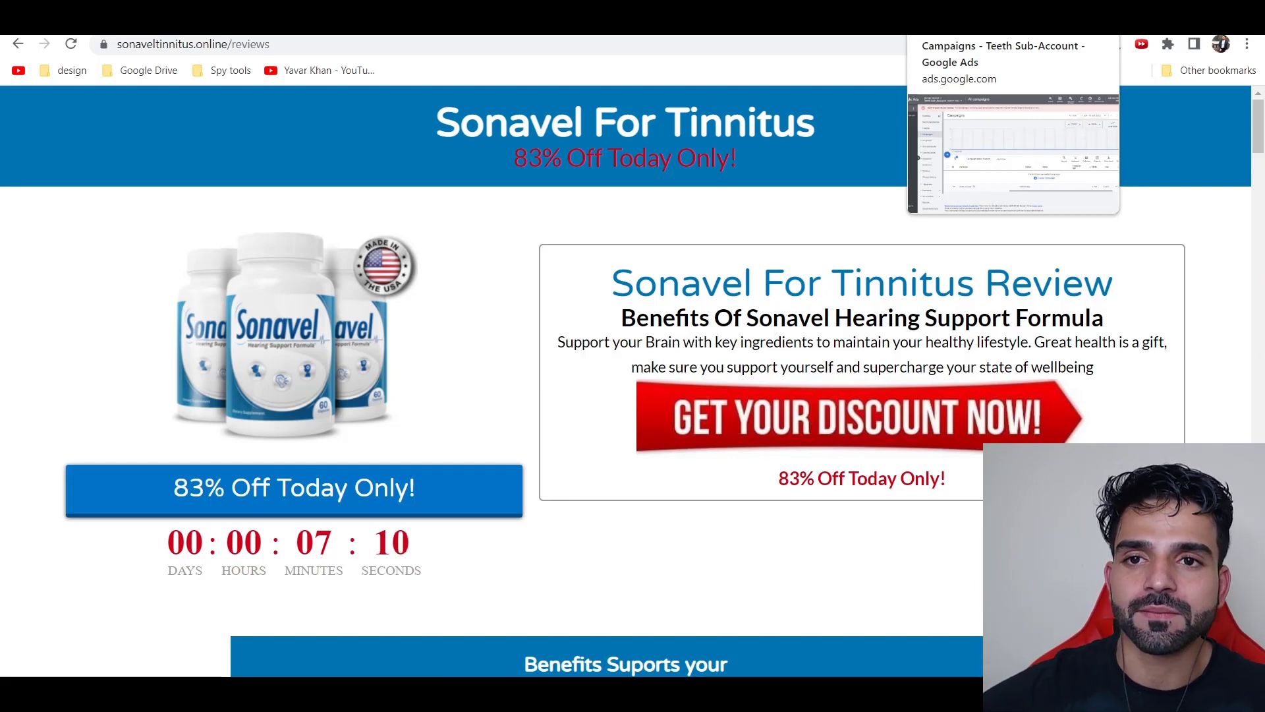
{"action": "scroll", "coordinate": [607, 408], "scroll_direction": "down", "scroll_amount": 10}
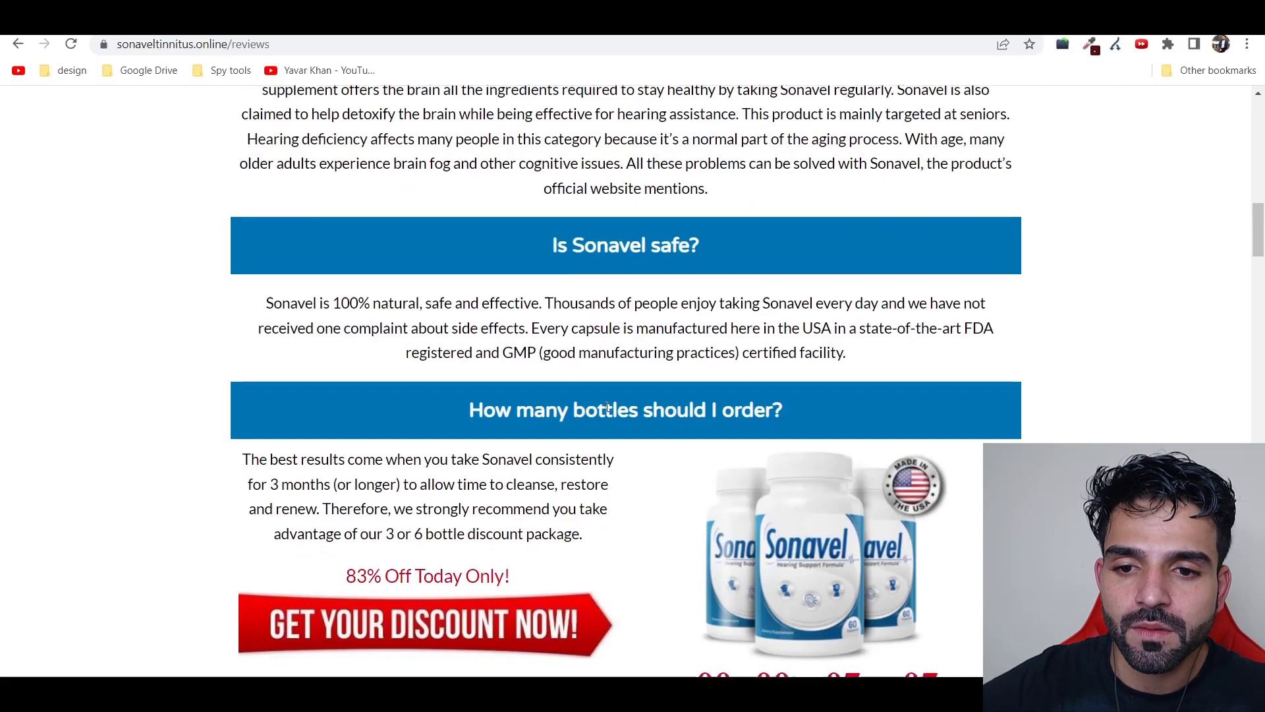
{"action": "scroll", "coordinate": [607, 407], "scroll_direction": "down", "scroll_amount": 10}
{"action": "scroll", "coordinate": [607, 407], "scroll_direction": "up", "scroll_amount": 10}
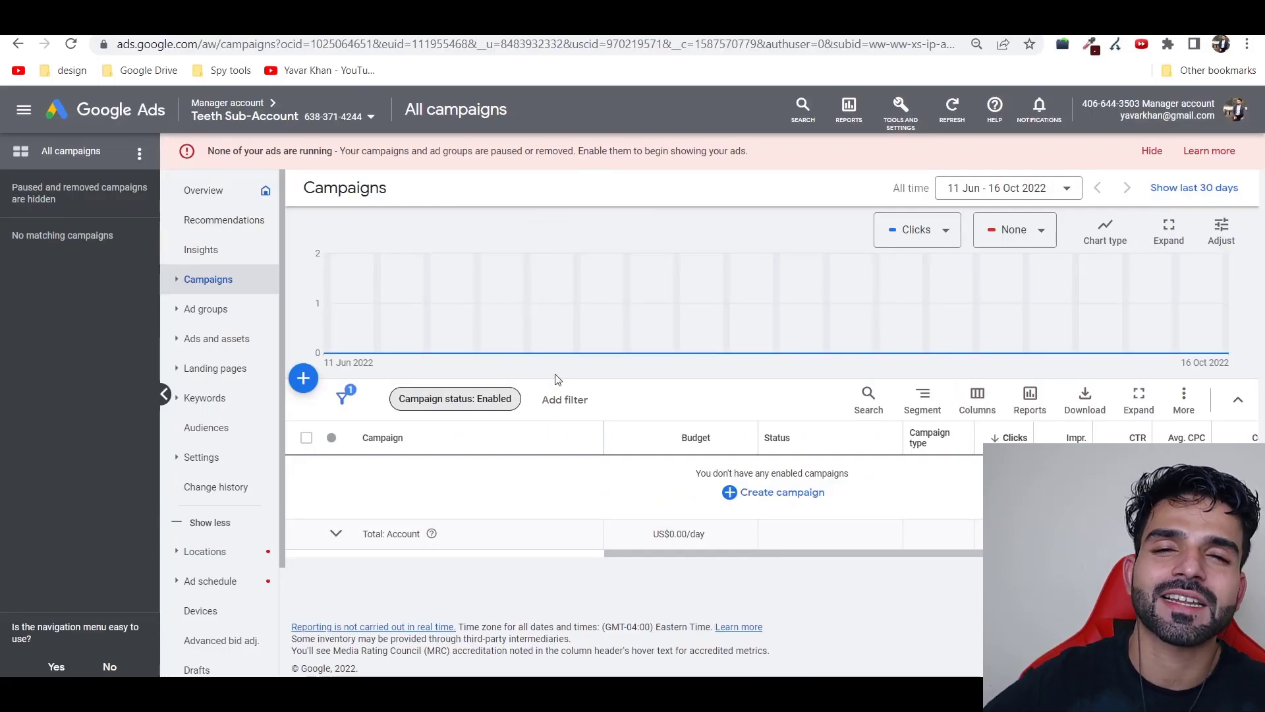
Step: Start a new Google Ads campaign with Website traffic as the objective and Search as the campaign type
{"action": "left_click", "coordinate": [303, 378]}
{"action": "left_click", "coordinate": [382, 392]}
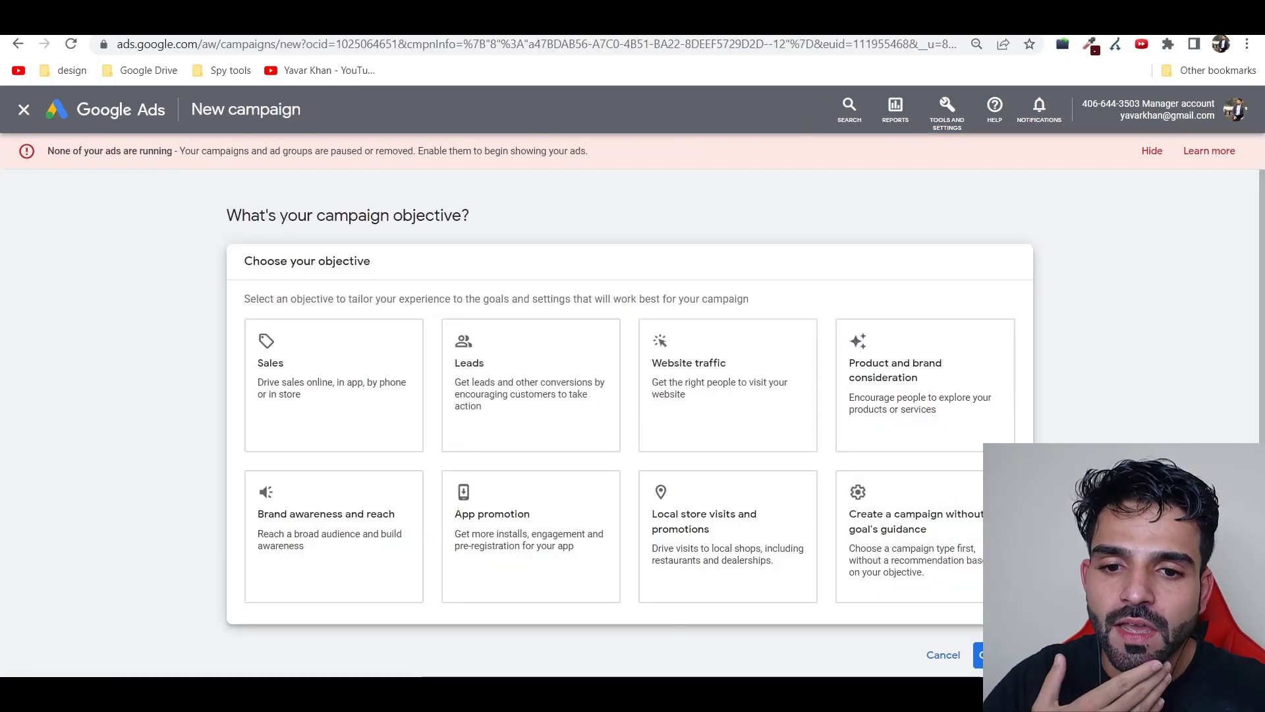
{"action": "left_click", "coordinate": [732, 373]}
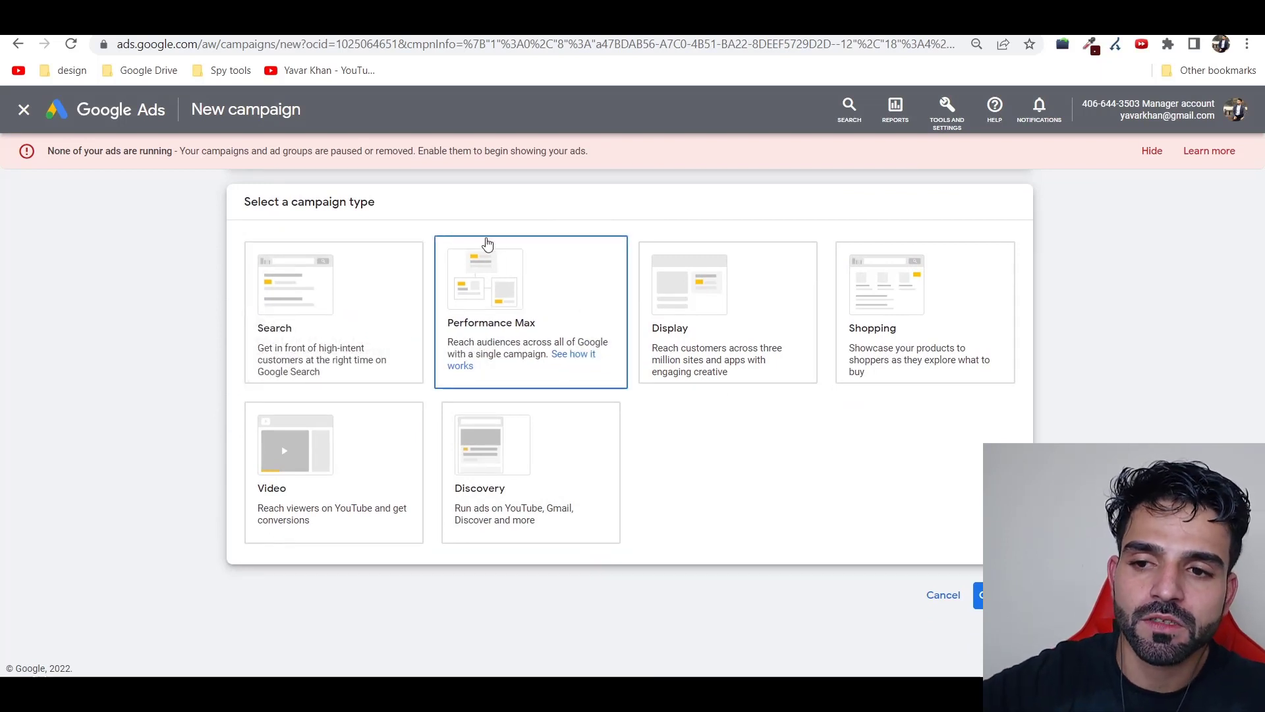
{"action": "left_click", "coordinate": [387, 281]}
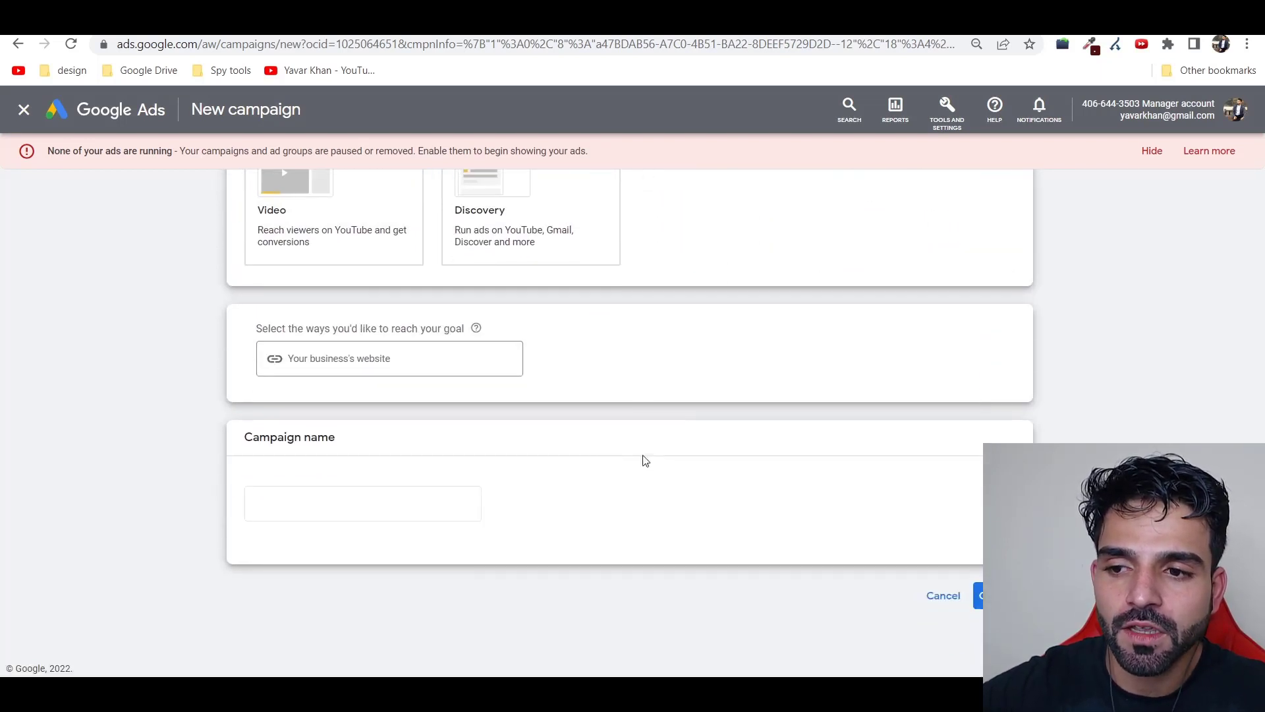
Step: Name the campaign "sonavel reviews" and continue to the bidding settings
{"action": "left_click", "coordinate": [399, 369]}
{"action": "left_click", "coordinate": [410, 503]}
{"action": "key", "text": "ctrl+a"}
{"action": "type", "text": "s"}
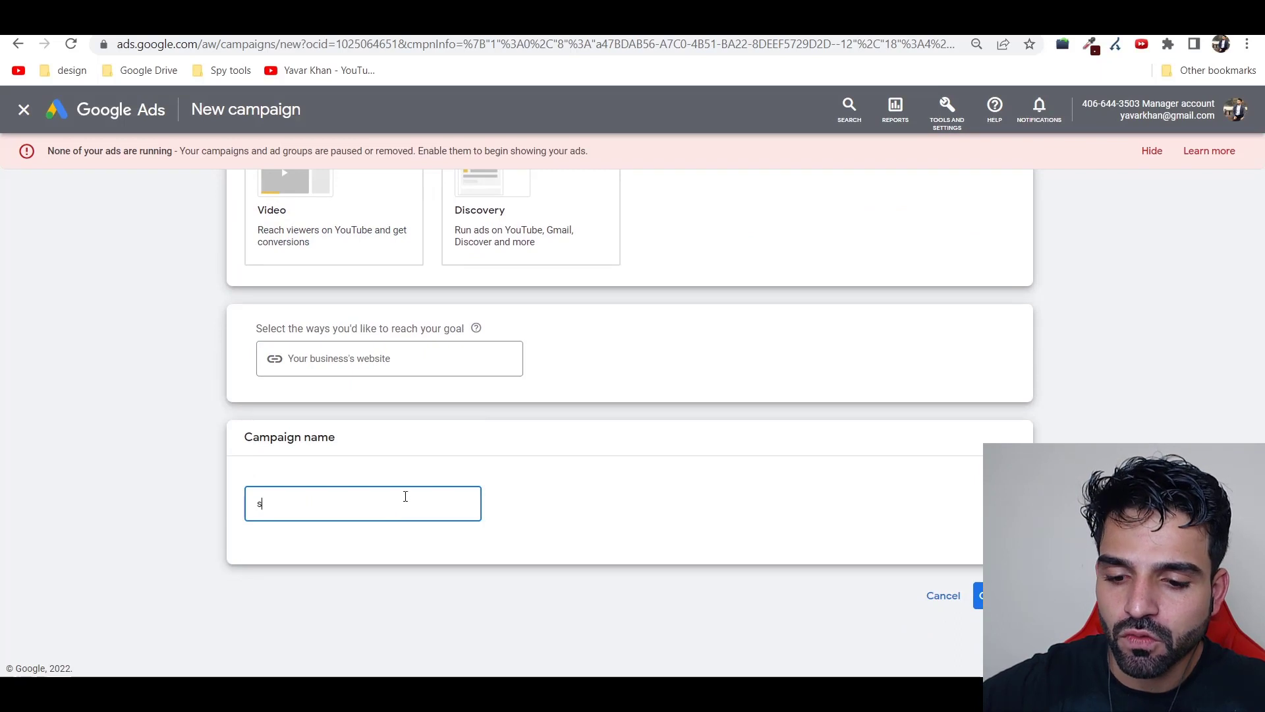
{"action": "type", "text": "ob"}
{"action": "key", "text": "ctrl+a"}
{"action": "type", "text": "sonav"}
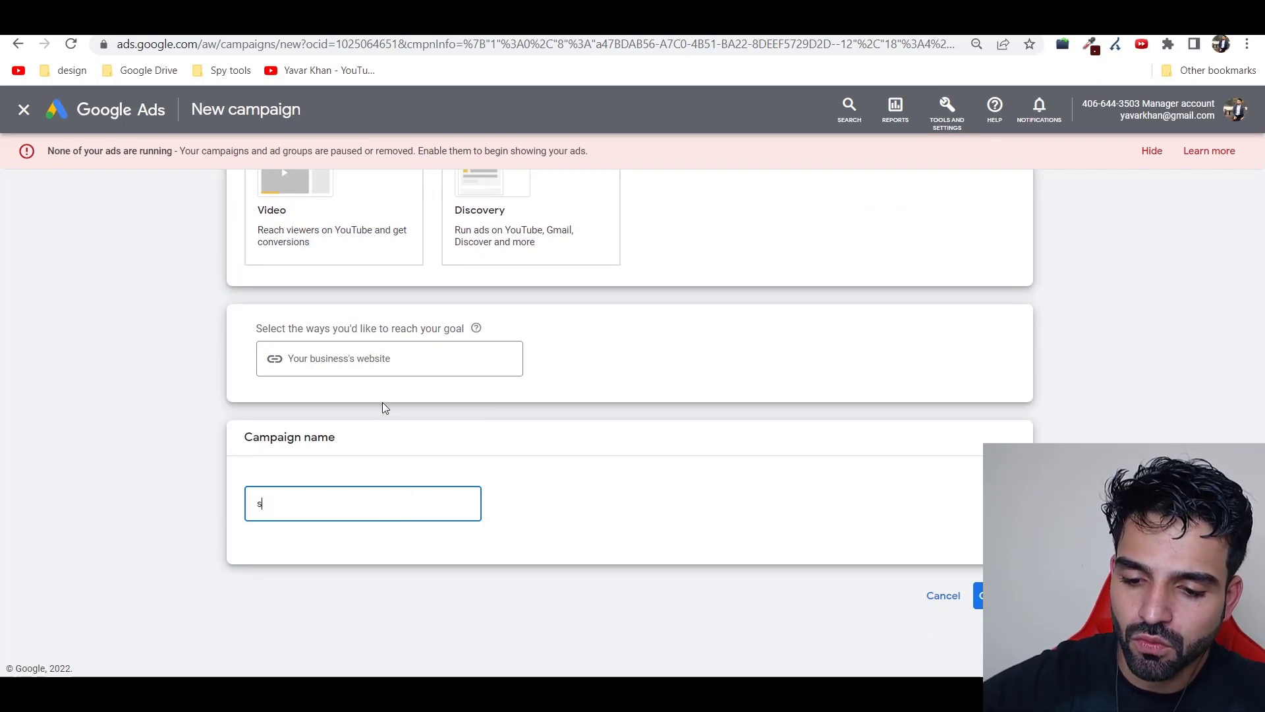
{"action": "type", "text": "el "}
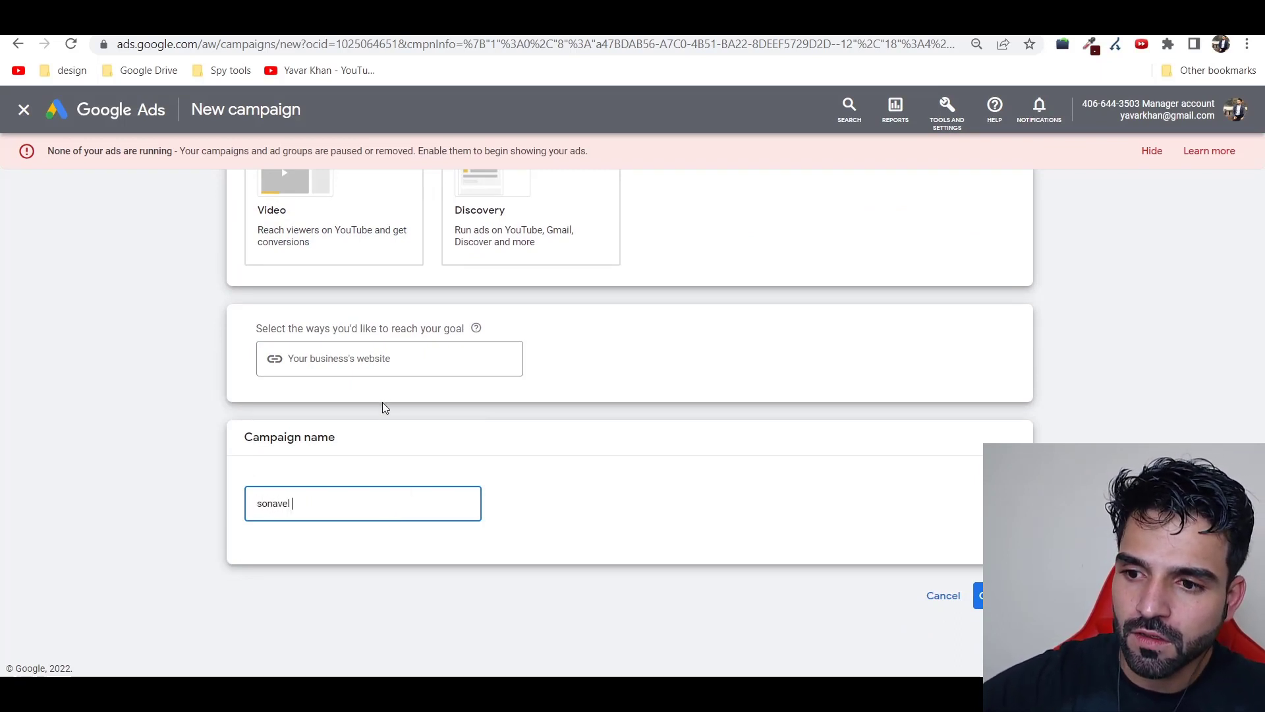
{"action": "type", "text": "reviews"}
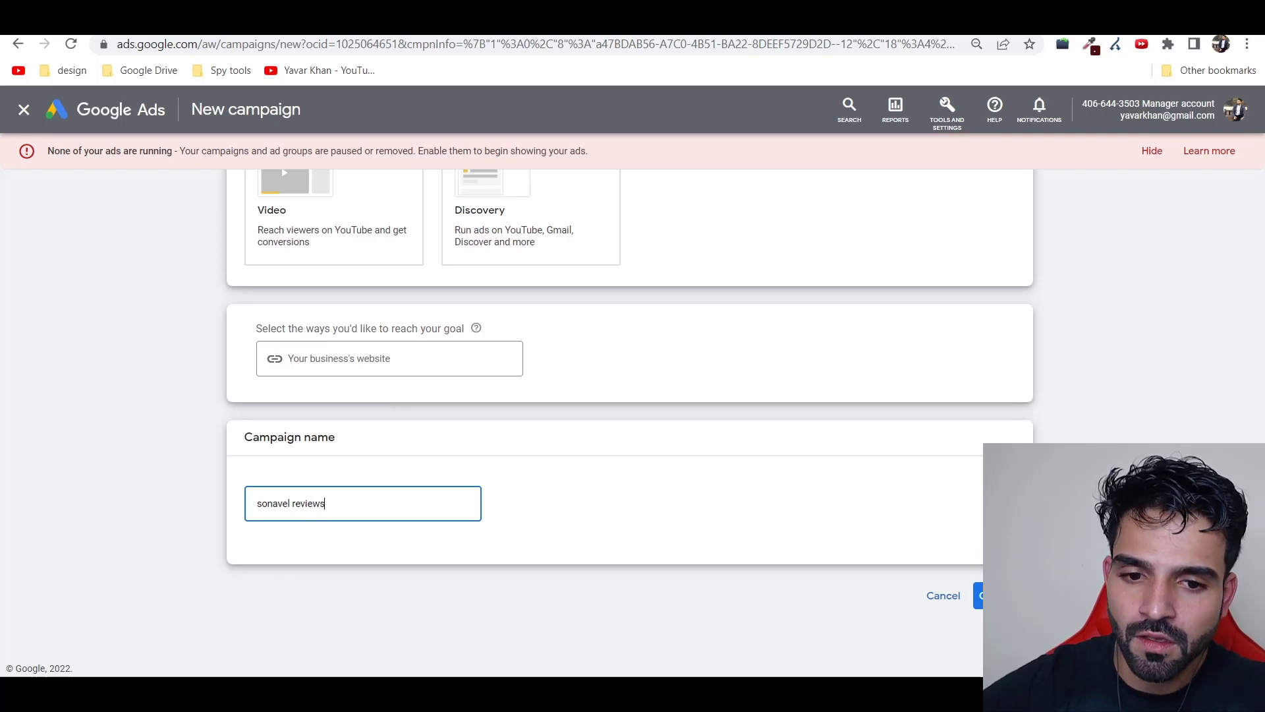
{"action": "key", "text": "Tab"}
{"action": "left_click", "coordinate": [1003, 596]}
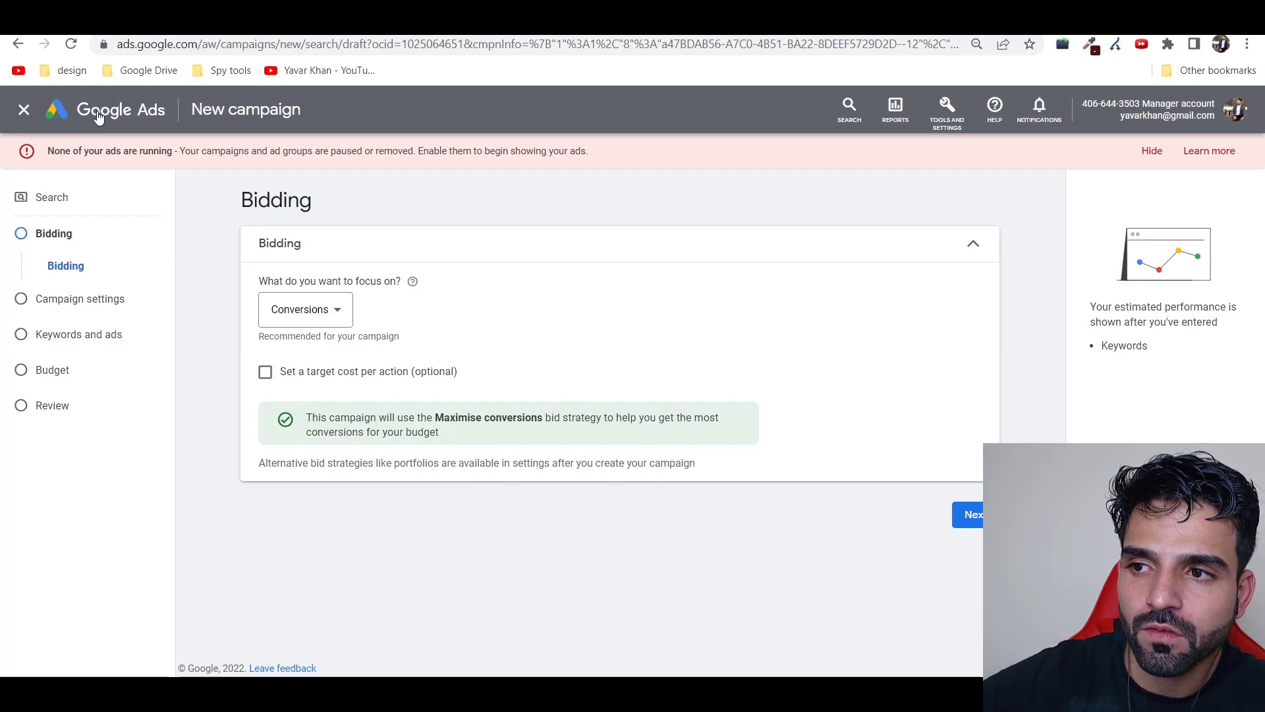
Step: Exit the new campaign setup and discard its draft
{"action": "left_click", "coordinate": [24, 109]}
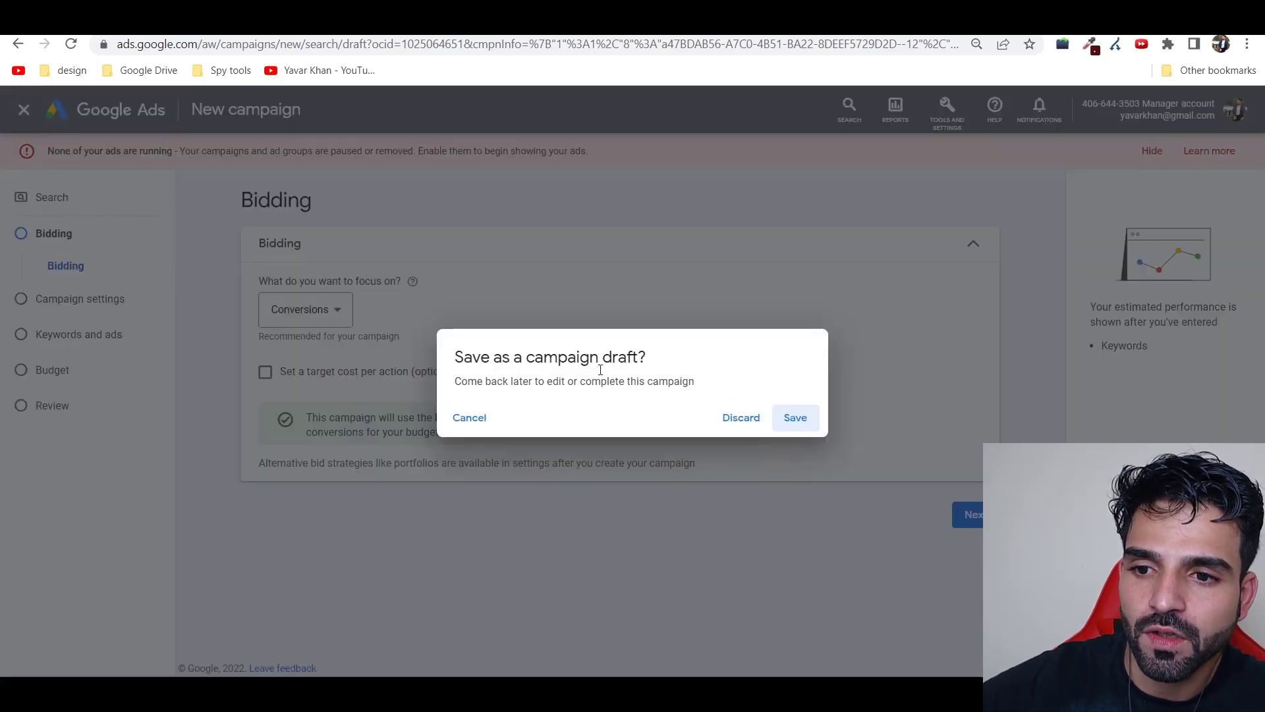
{"action": "left_click", "coordinate": [757, 428]}
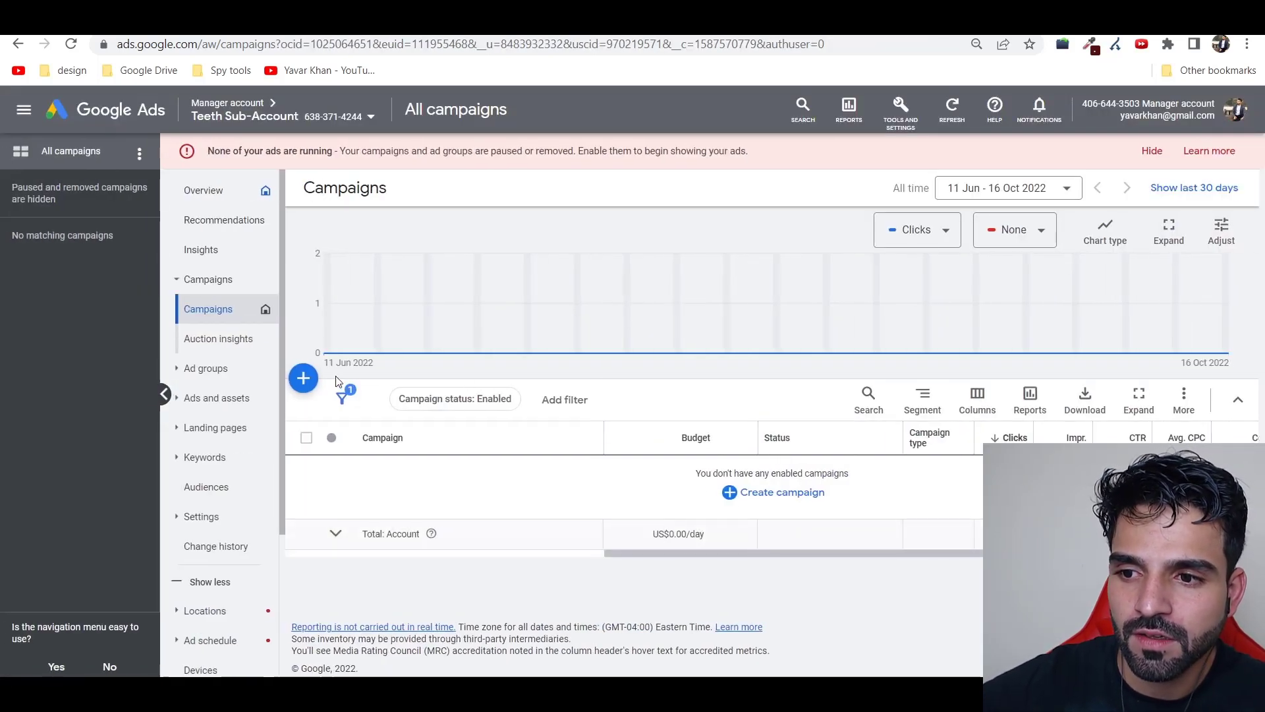
Step: Create another new campaign with Website traffic as its objective
{"action": "left_click", "coordinate": [303, 377]}
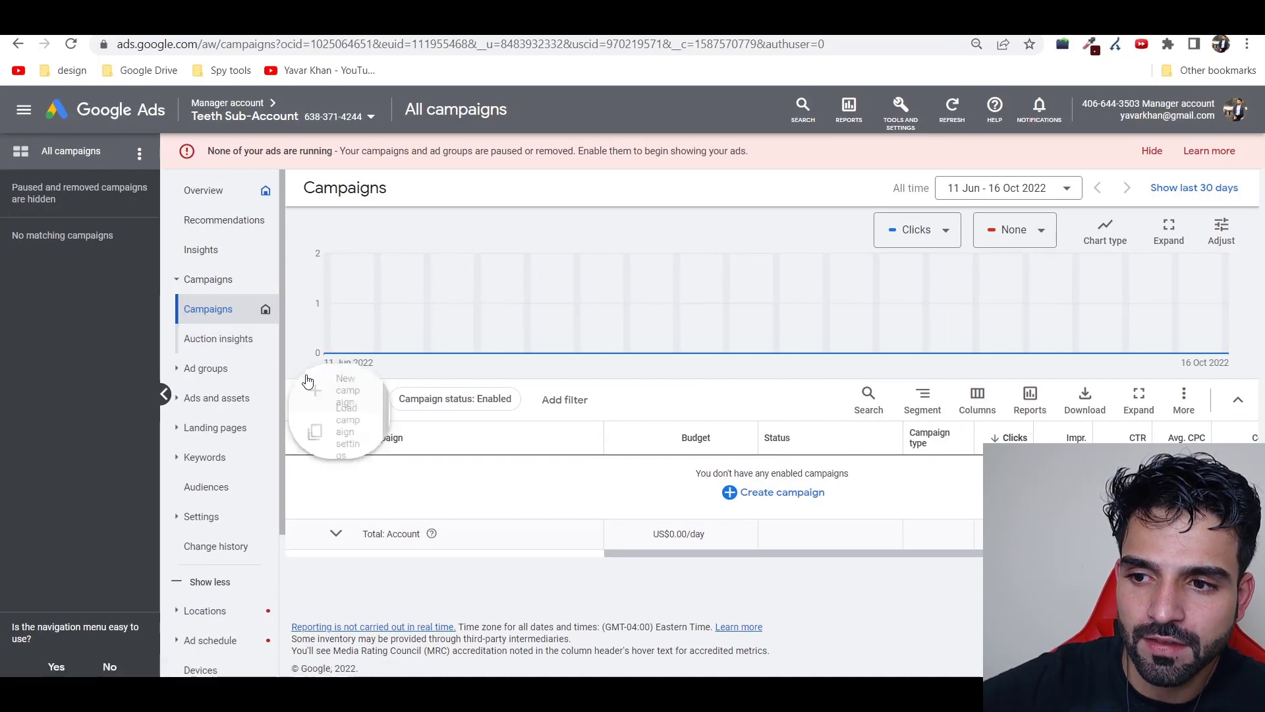
{"action": "left_click", "coordinate": [347, 393]}
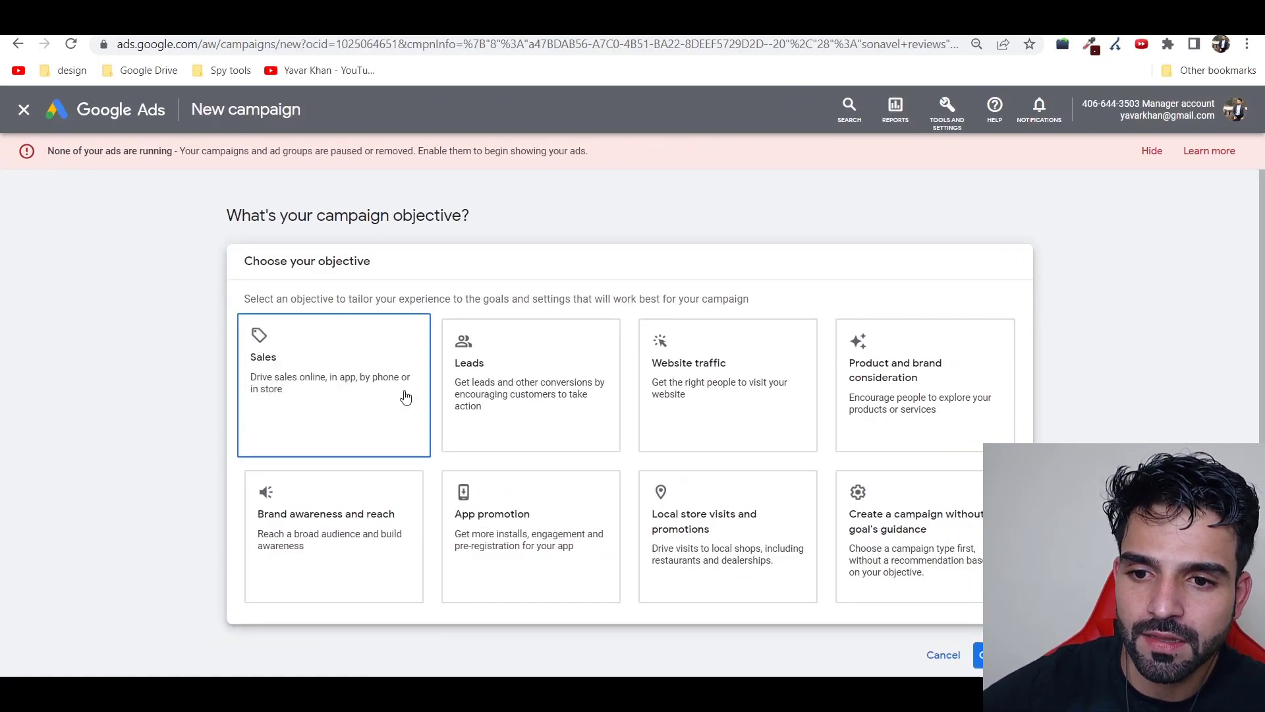
{"action": "left_click", "coordinate": [693, 414]}
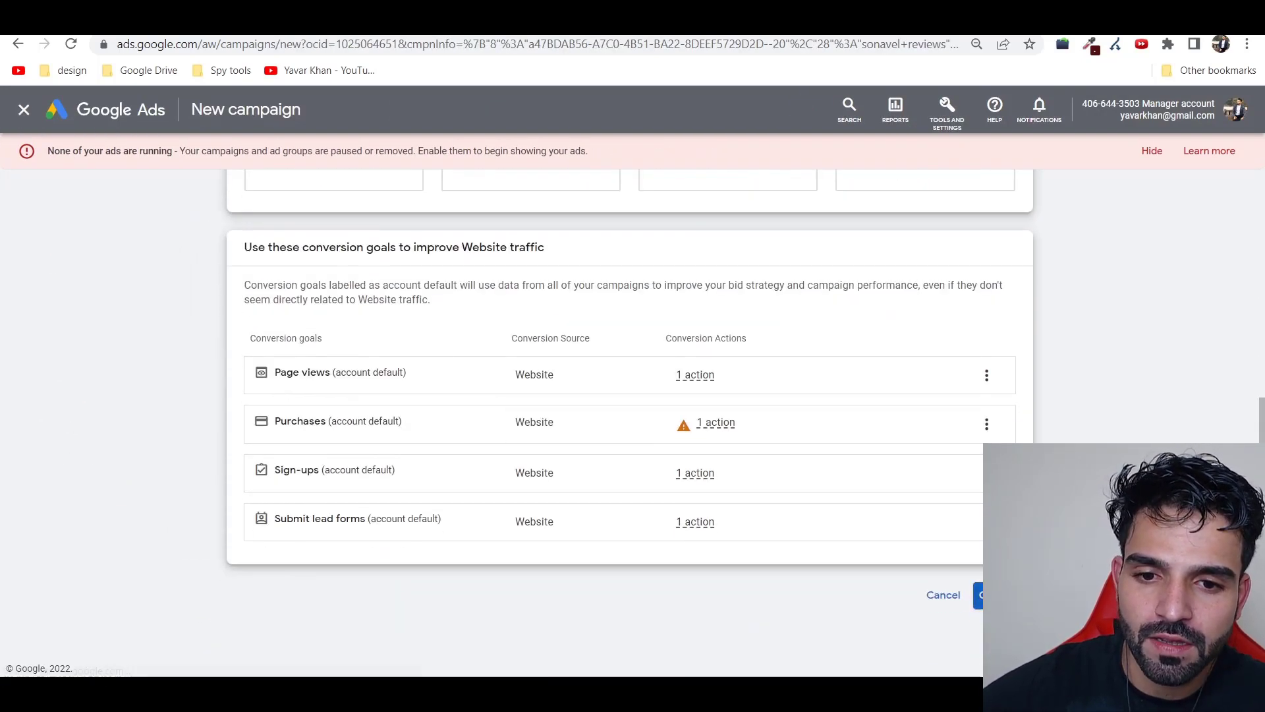
Step: Accept the conversion goals, choose Search as the campaign type, name the campaign "sonavel reviews" and continue to bidding
{"action": "left_click", "coordinate": [980, 595]}
{"action": "left_click", "coordinate": [316, 343]}
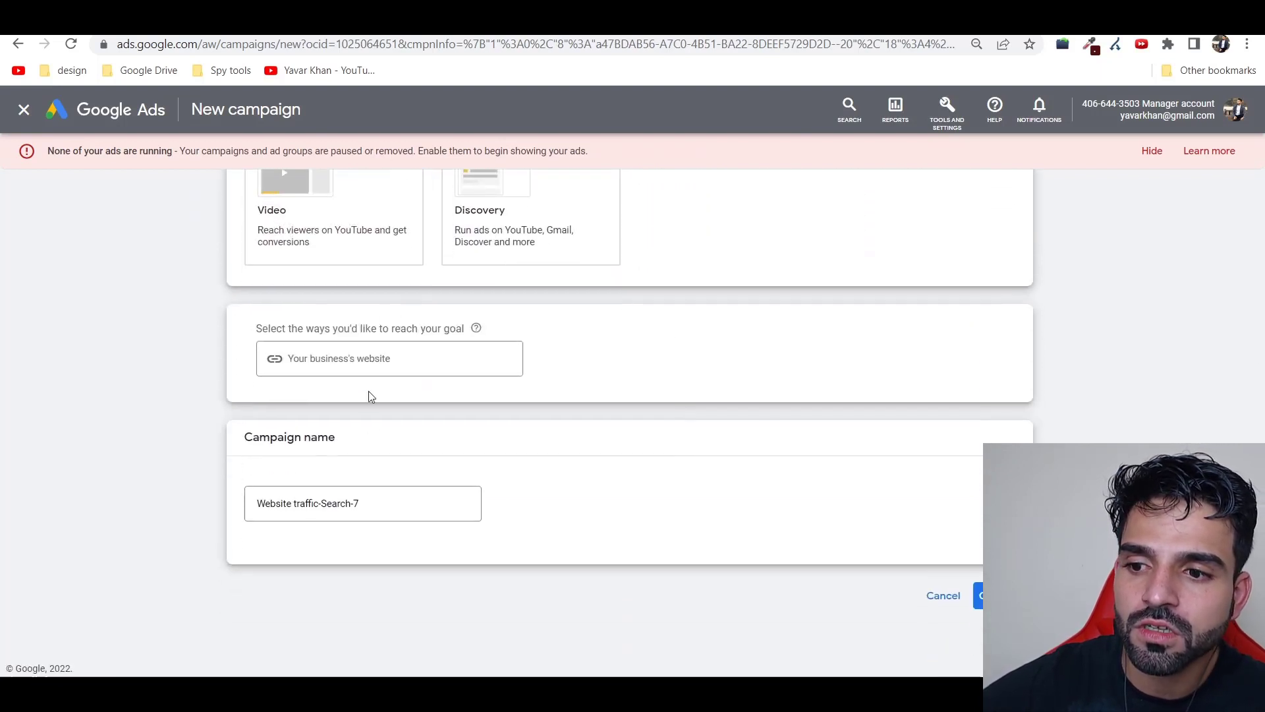
{"action": "left_click", "coordinate": [419, 507]}
{"action": "key", "text": "ctrl+a"}
{"action": "type", "text": "sonave"}
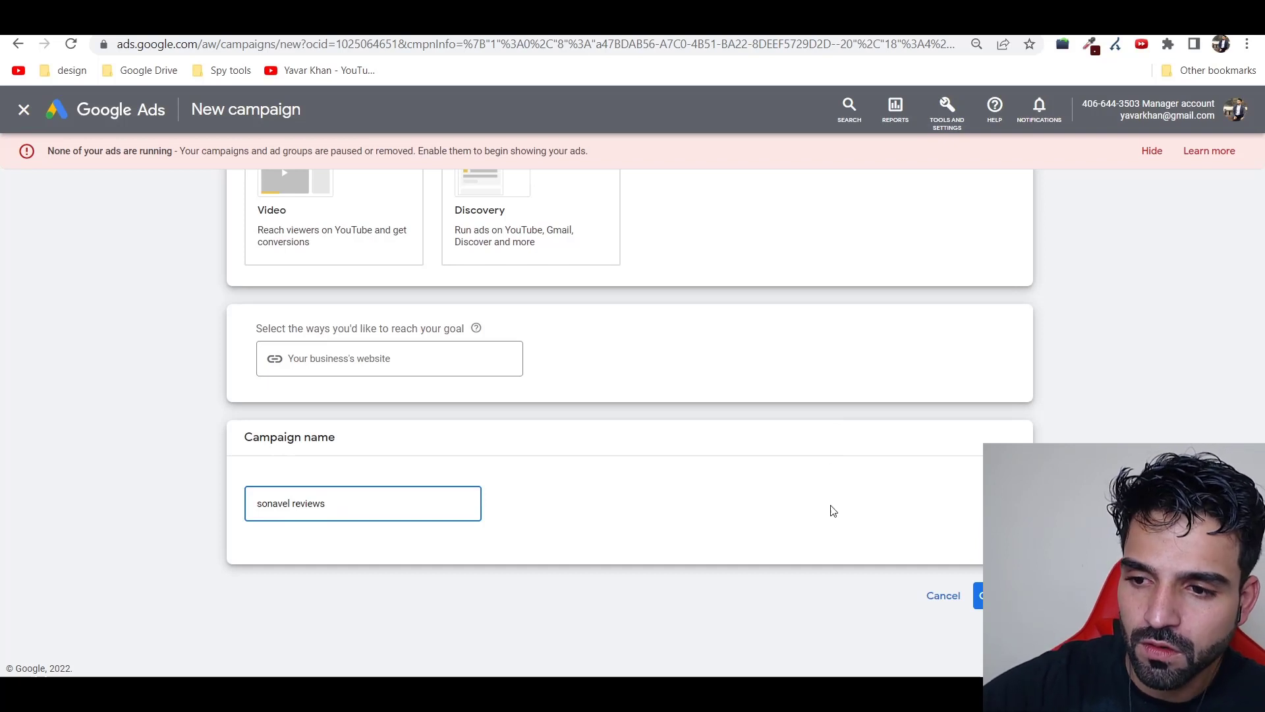
{"action": "left_click", "coordinate": [1002, 596]}
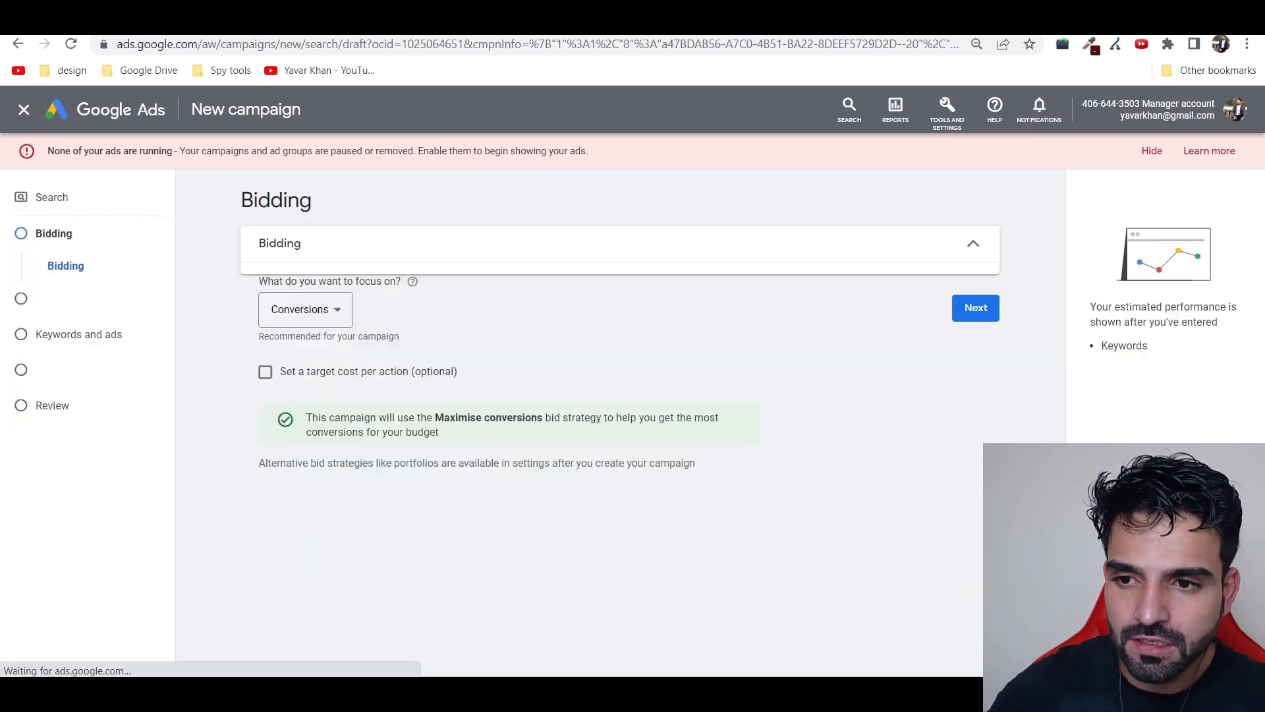
Step: Set the bidding focus to Clicks and enable a maximum cost per click bid limit
{"action": "left_click", "coordinate": [294, 315]}
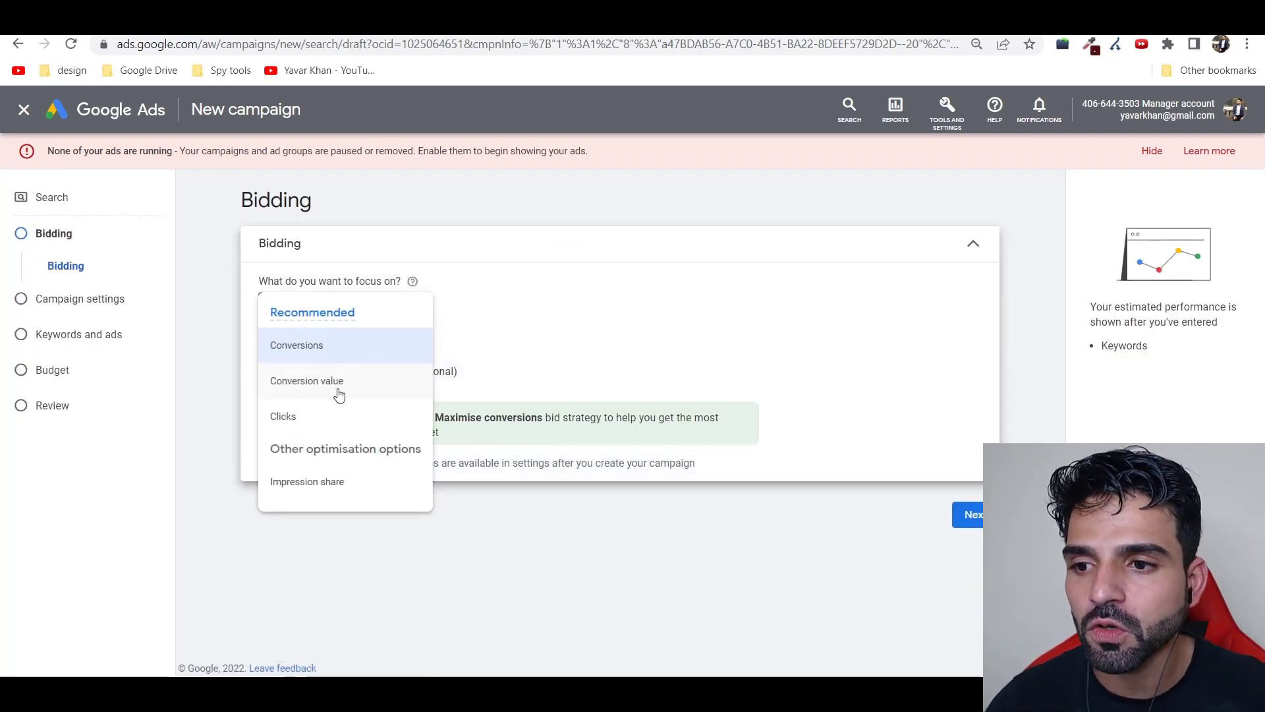
{"action": "left_click", "coordinate": [333, 417]}
{"action": "left_click", "coordinate": [332, 377]}
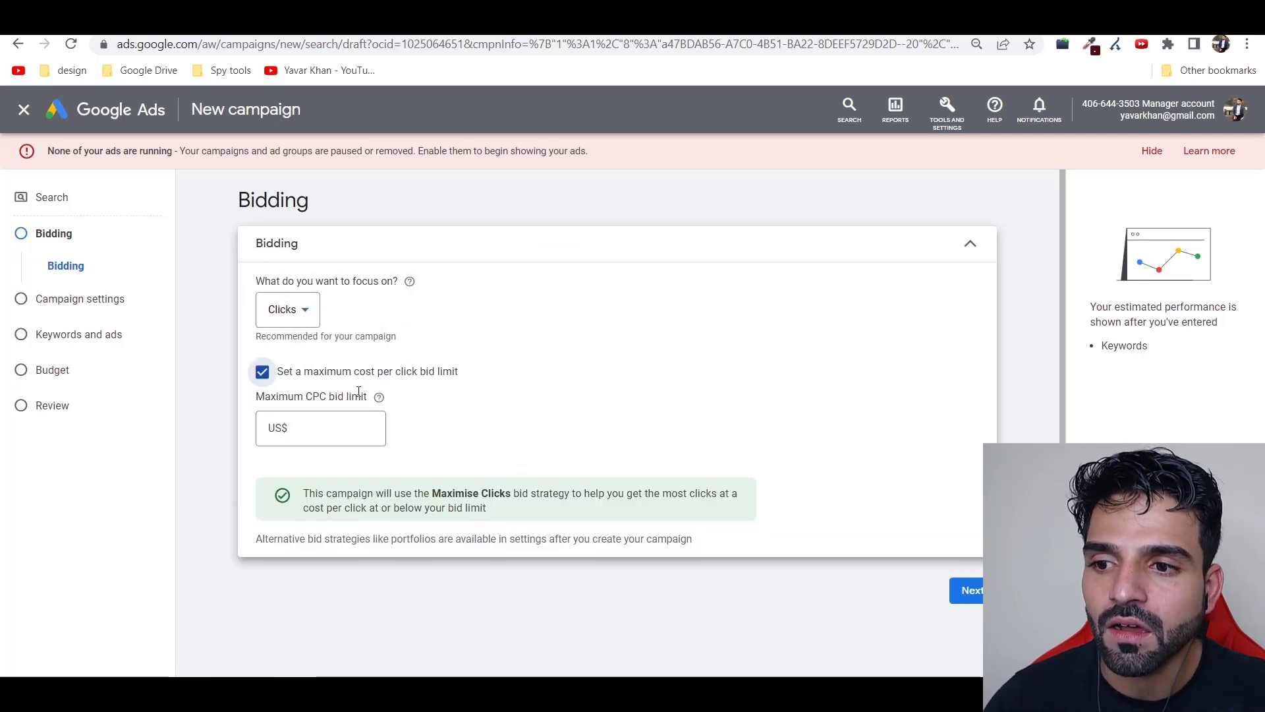
{"action": "left_click", "coordinate": [300, 313]}
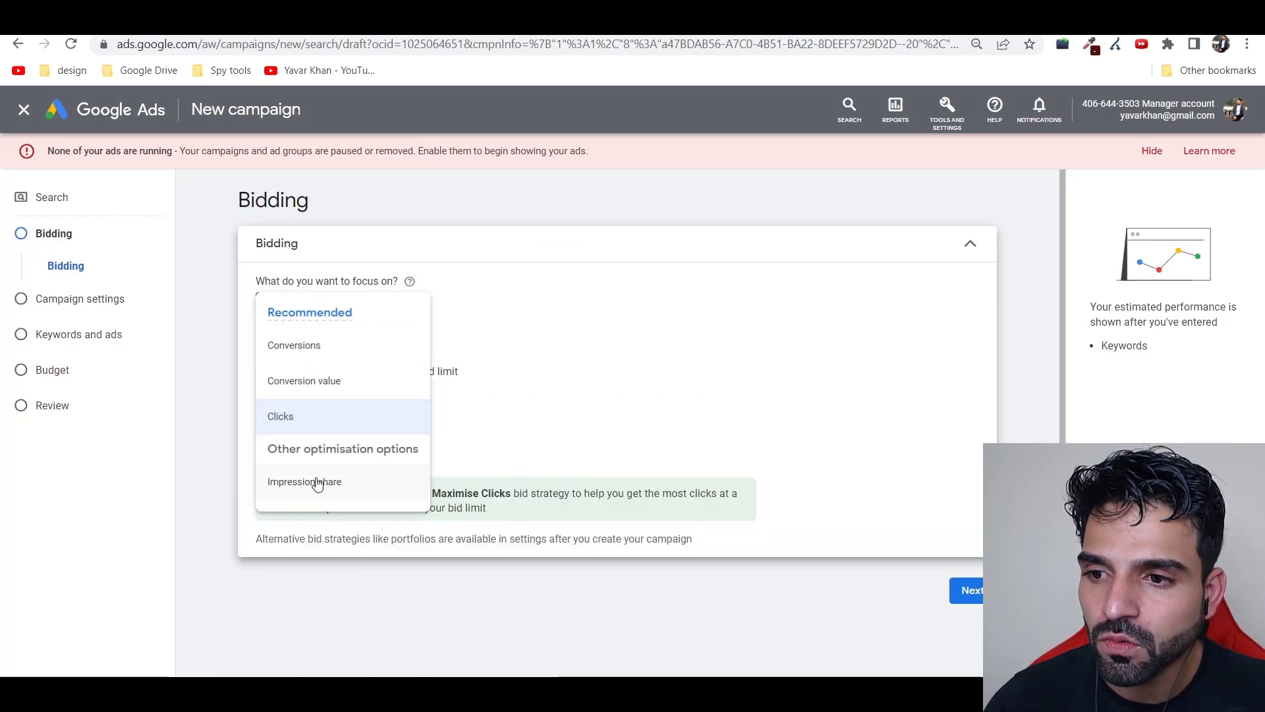
{"action": "left_click", "coordinate": [319, 418]}
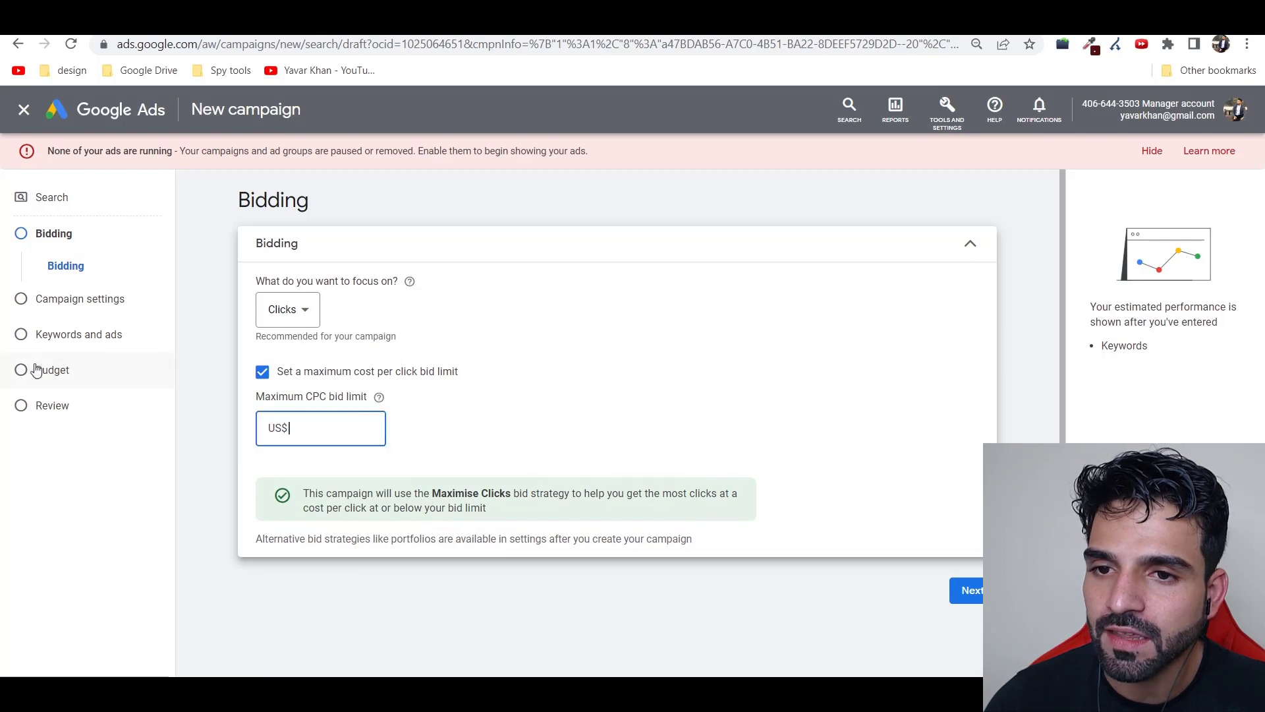
Step: Open Keyword Planner and copy the phrase "sonavel reviews" from the Bing search page
{"action": "left_click", "coordinate": [947, 112]}
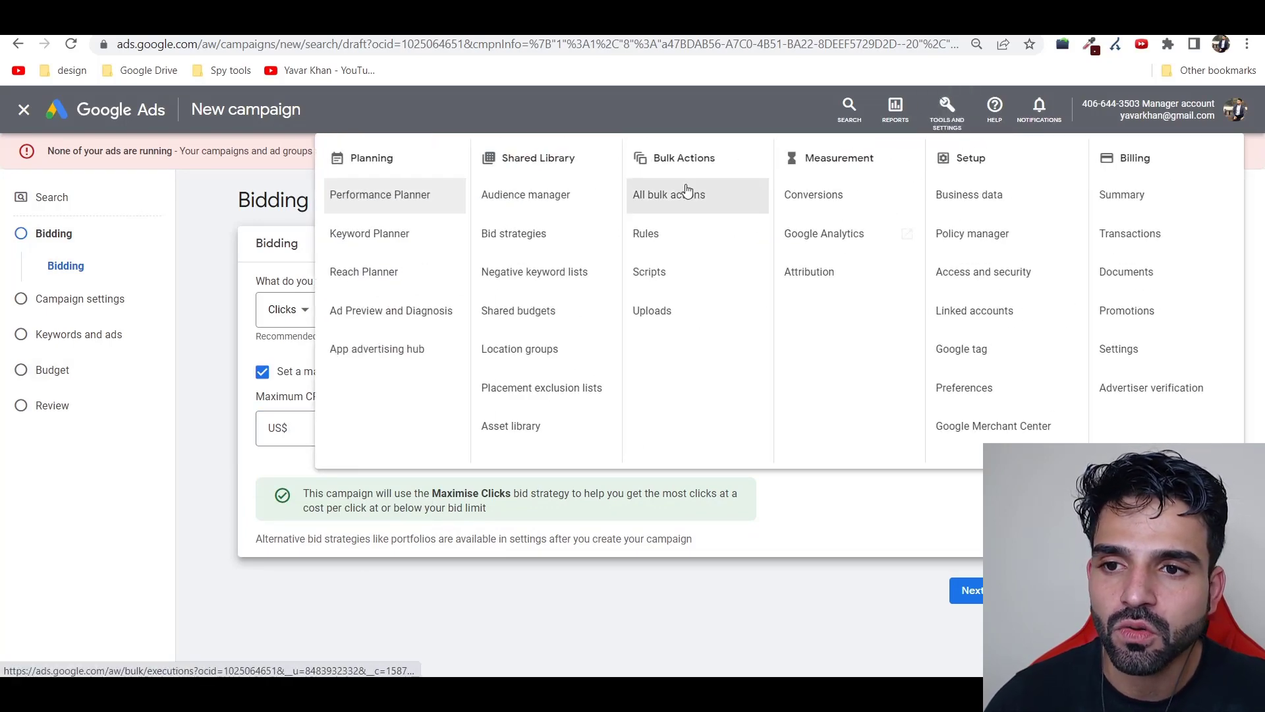
{"action": "left_click", "coordinate": [400, 237]}
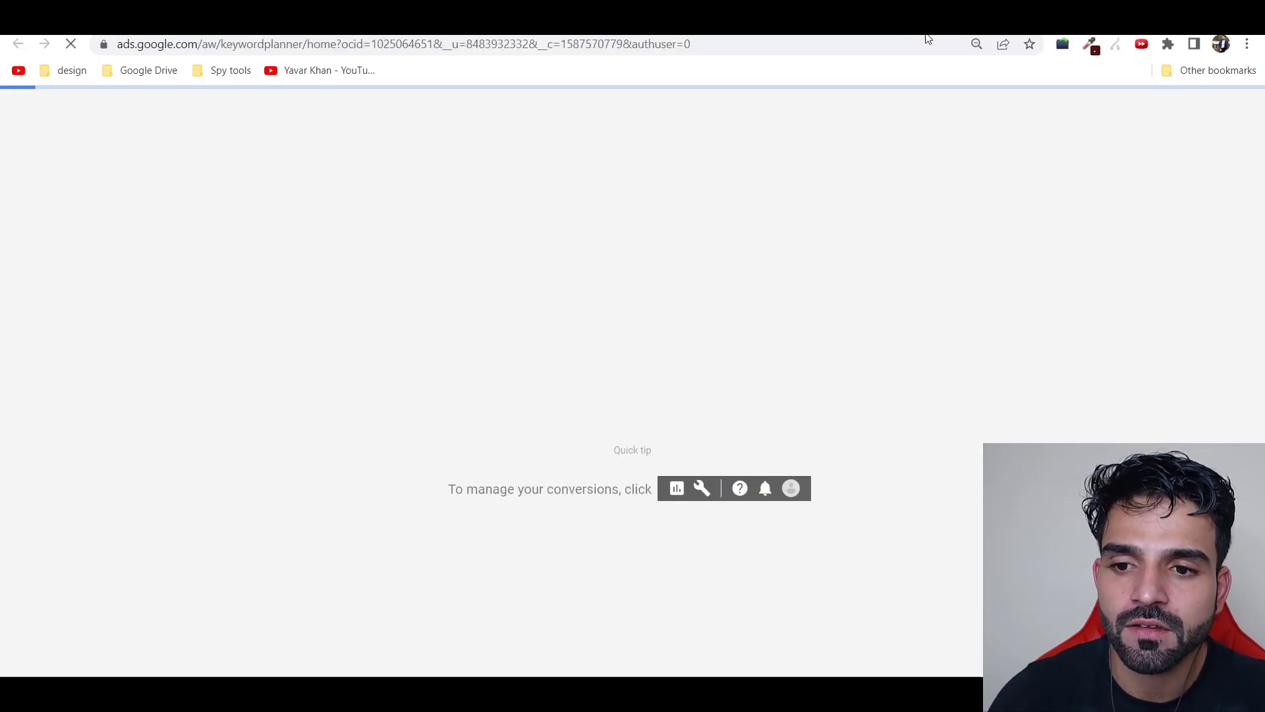
{"action": "key", "text": "alt+Tab"}
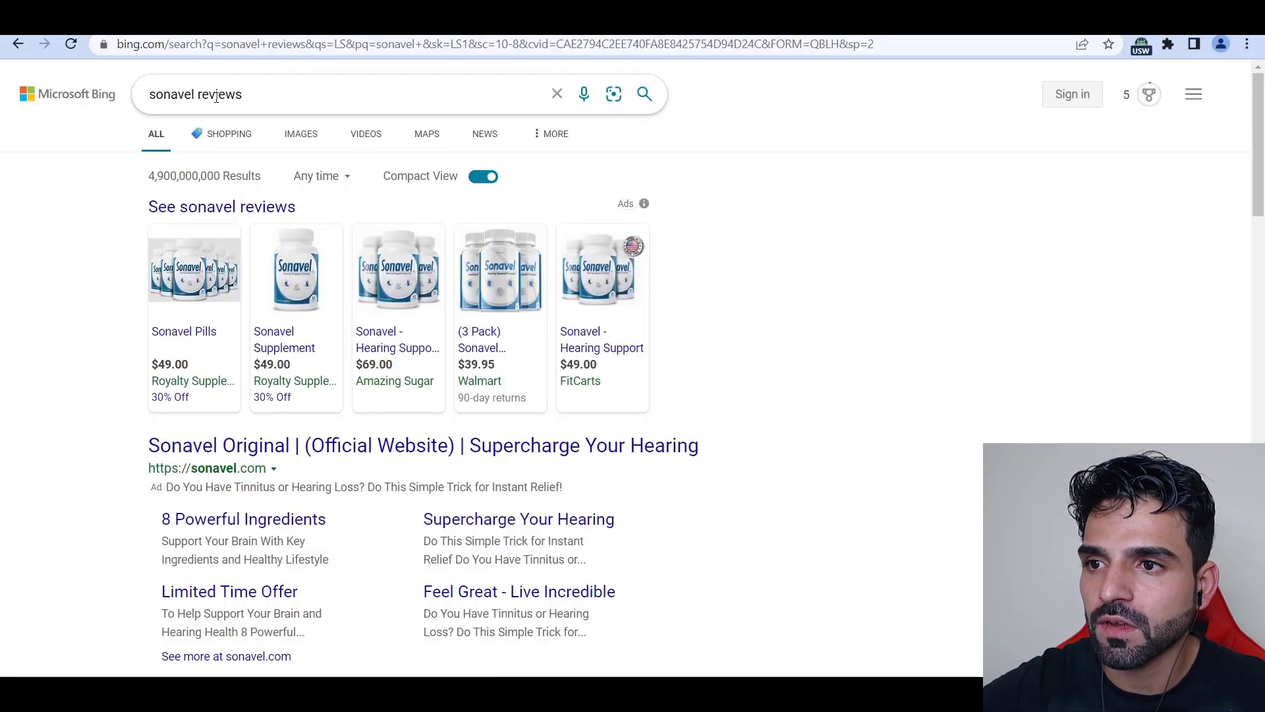
{"action": "left_click_drag", "start_coordinate": [270, 91], "coordinate": [109, 92]}
{"action": "key", "text": "ctrl+c"}
{"action": "key", "text": "alt+Tab"}
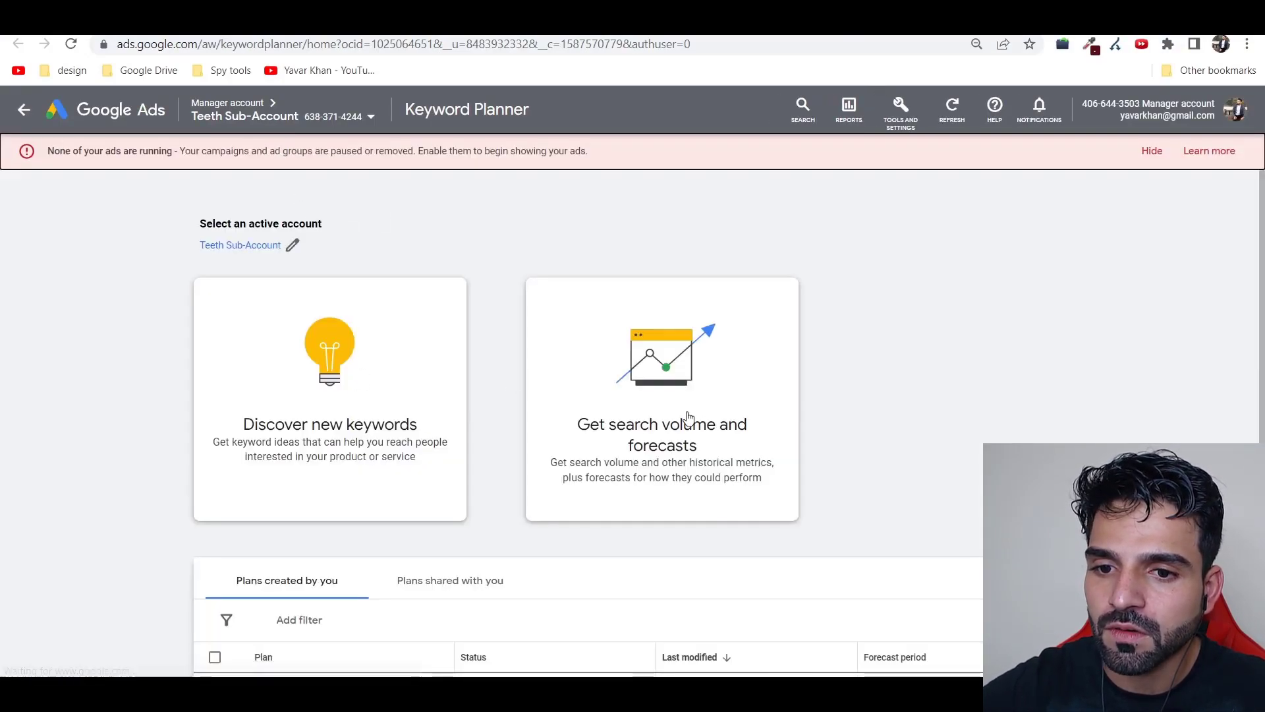
Step: Get the search volume and forecasts for the keyword "sonavel reviews"
{"action": "left_click", "coordinate": [688, 419]}
{"action": "key", "text": "ctrl+v"}
{"action": "left_click", "coordinate": [276, 470]}
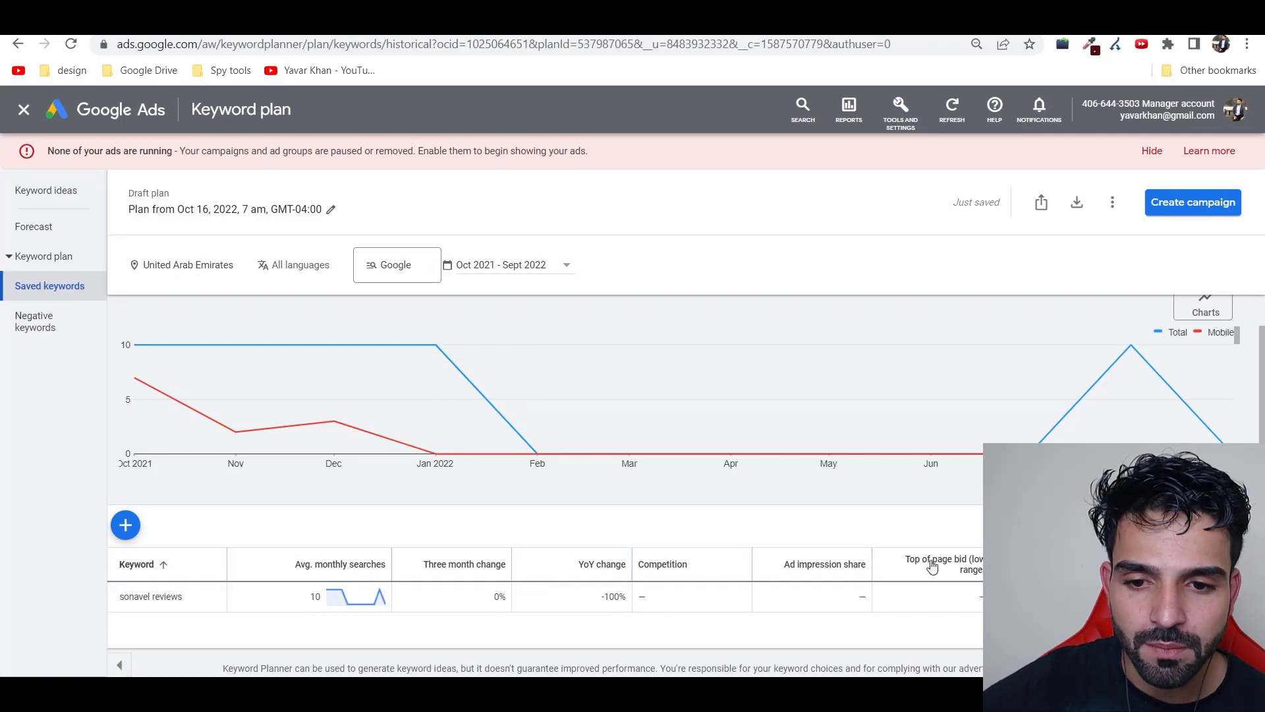
Step: Return to the Keyword Planner start page and discover new keywords based on "sonavel reviews"
{"action": "left_click", "coordinate": [46, 191]}
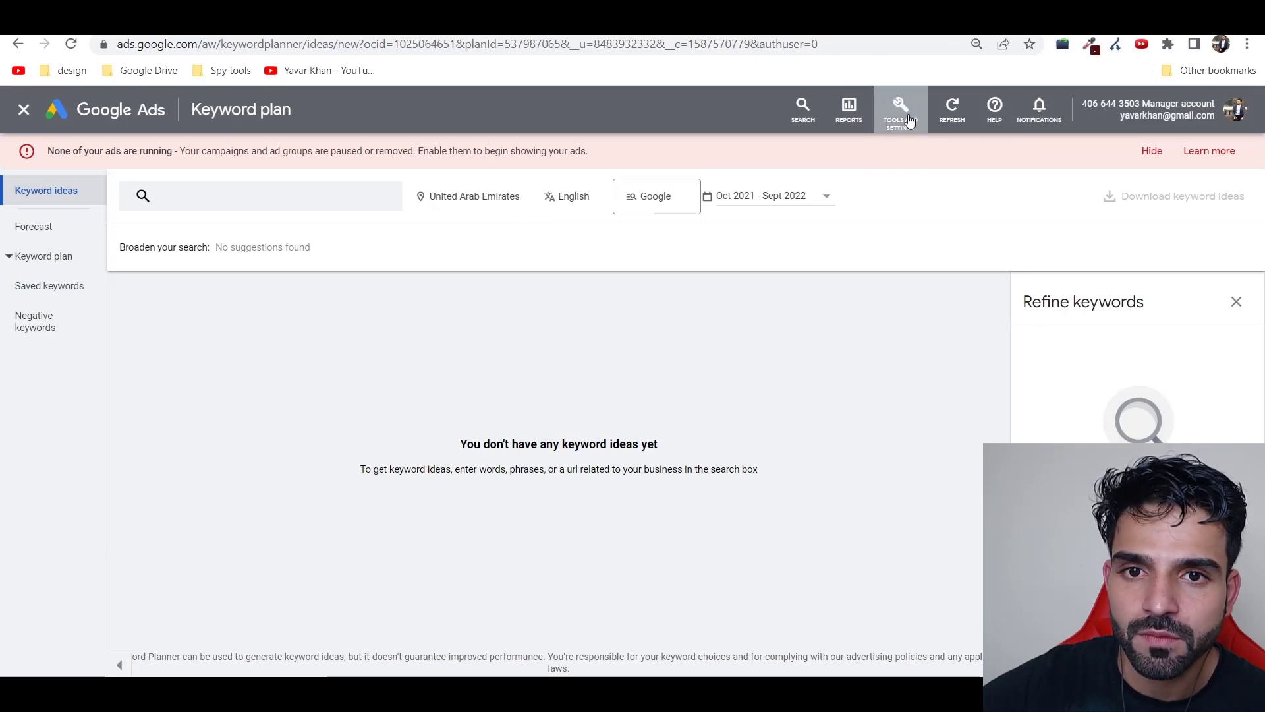
{"action": "left_click", "coordinate": [909, 121]}
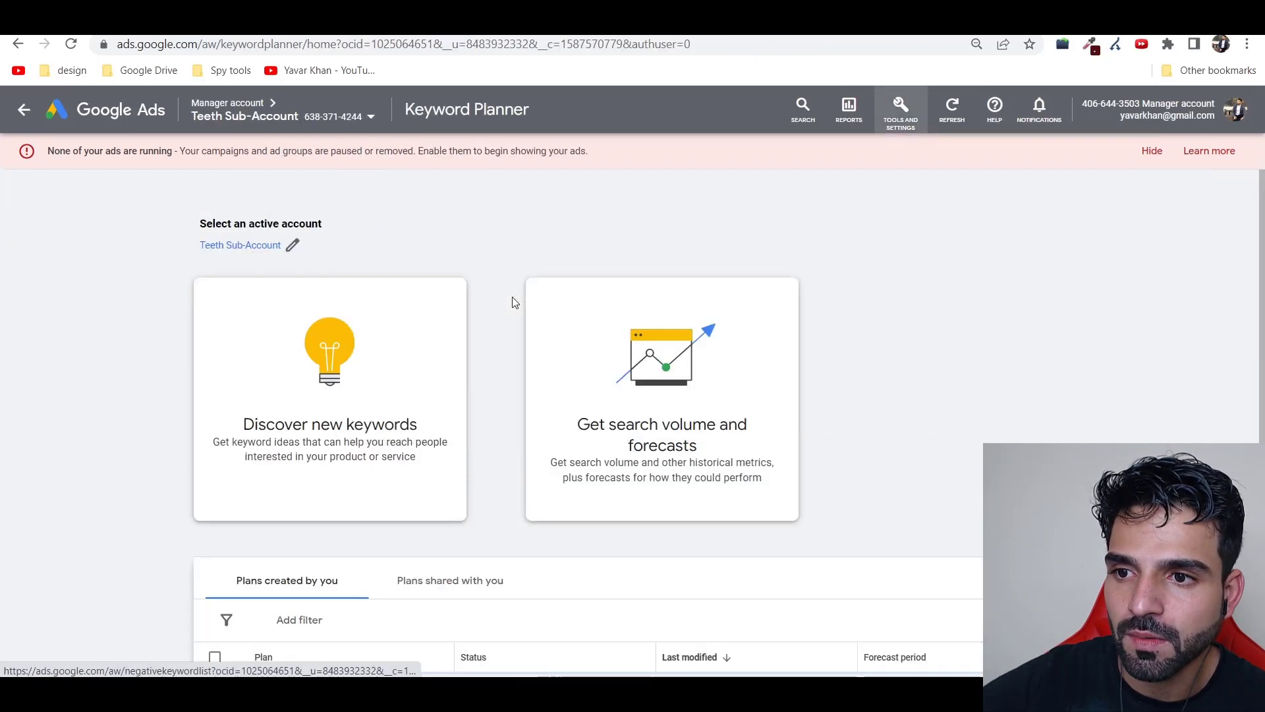
{"action": "left_click", "coordinate": [356, 352]}
{"action": "key", "text": "ctrl+v"}
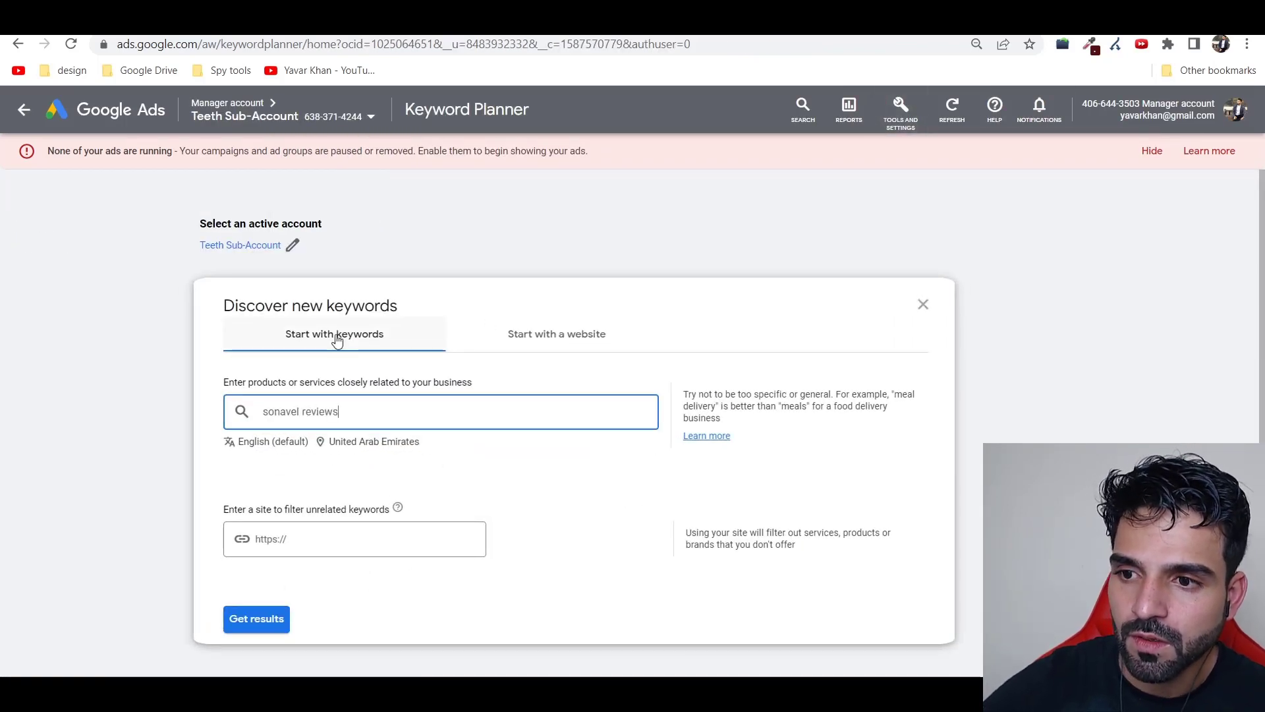
{"action": "left_click", "coordinate": [274, 629]}
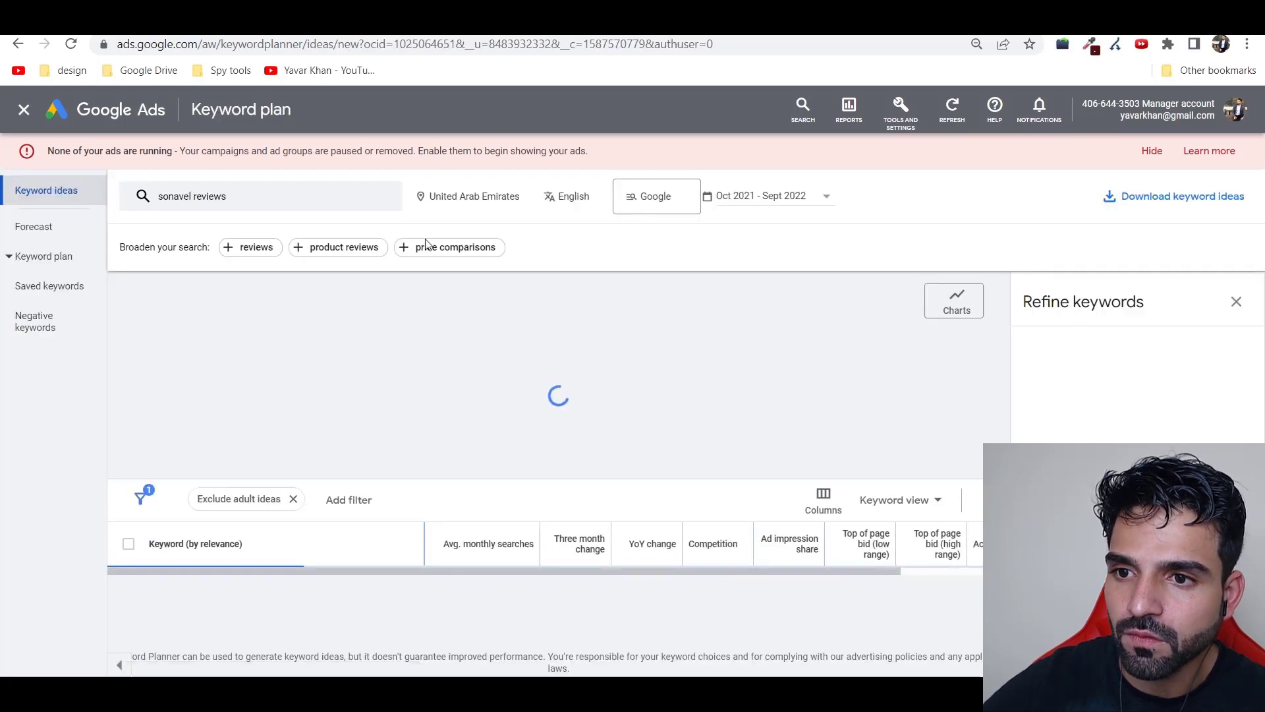
Step: Replace United Arab Emirates with United States as the keyword ideas location and review the top of page bids
{"action": "left_click", "coordinate": [524, 197]}
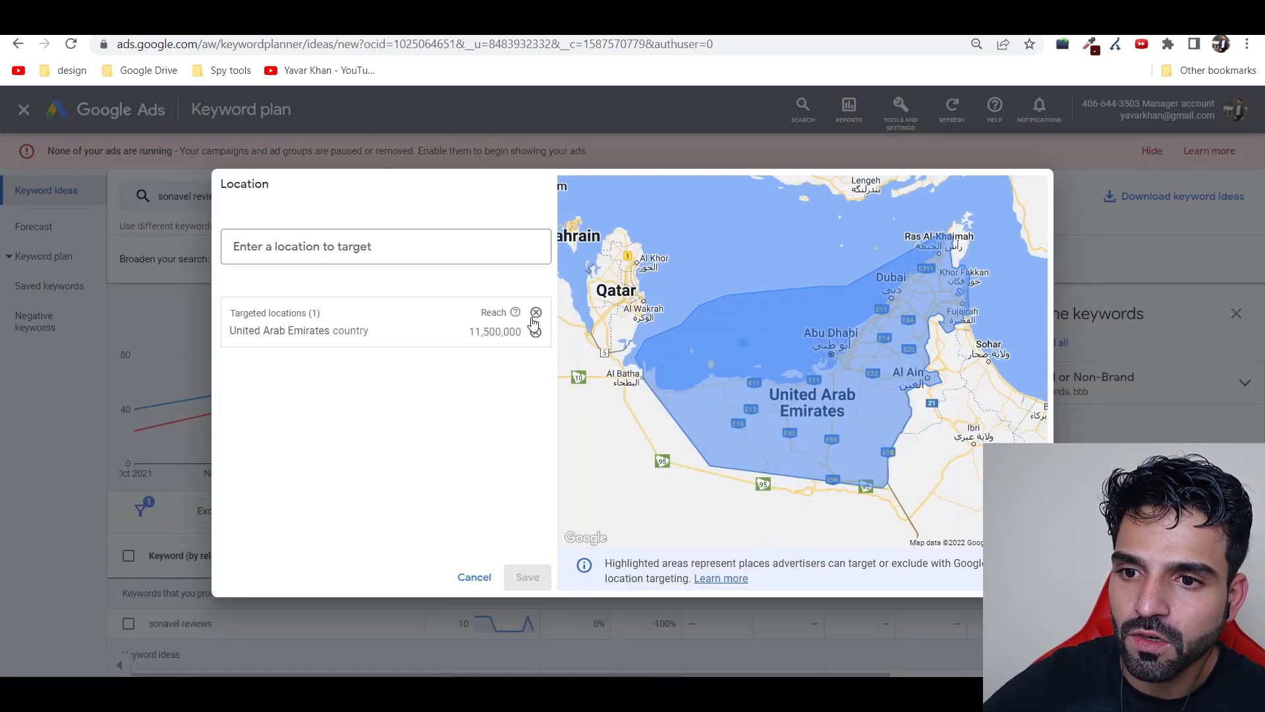
{"action": "left_click", "coordinate": [536, 313]}
{"action": "left_click", "coordinate": [404, 243]}
{"action": "type", "text": "s"}
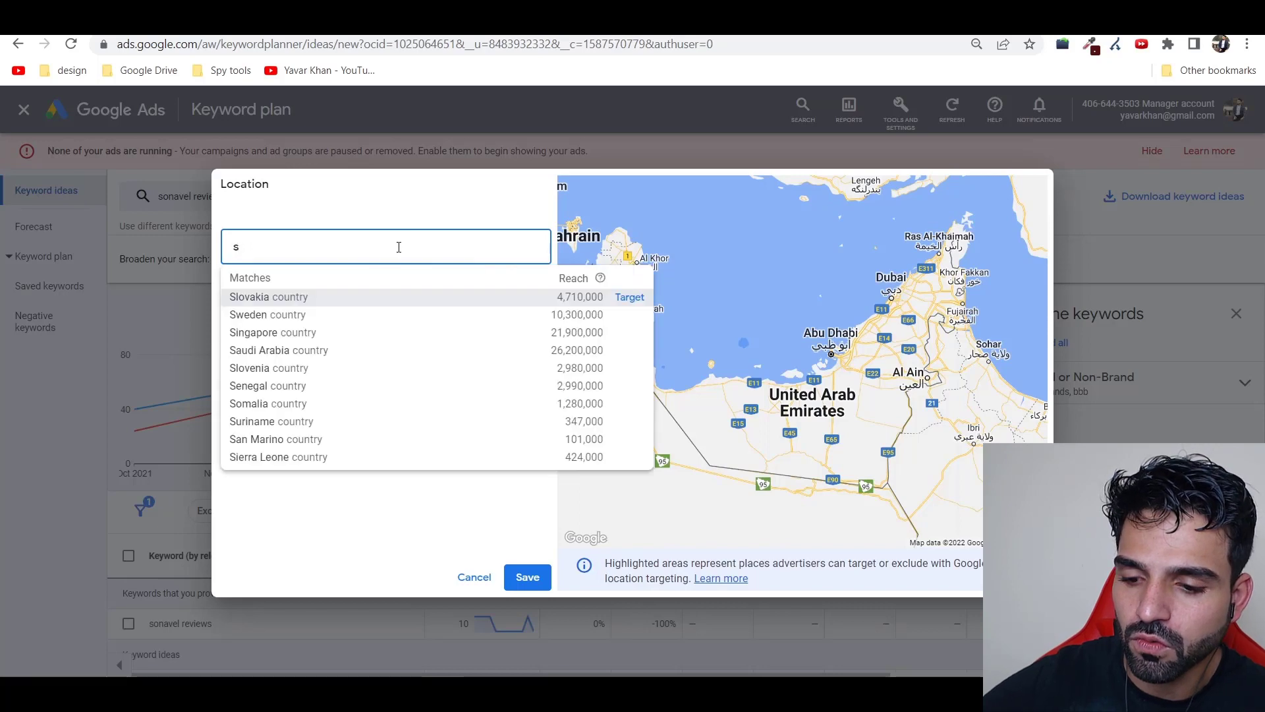
{"action": "type", "text": "ni"}
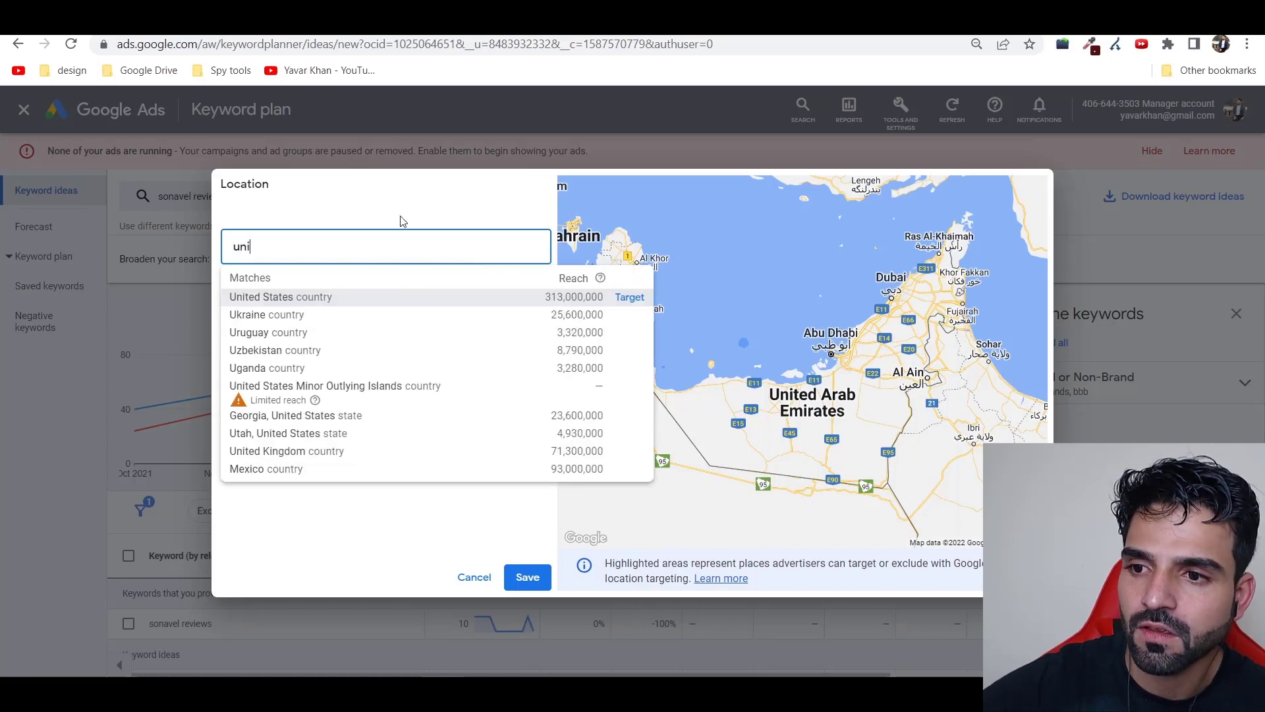
{"action": "left_click", "coordinate": [630, 298]}
{"action": "left_click", "coordinate": [527, 578]}
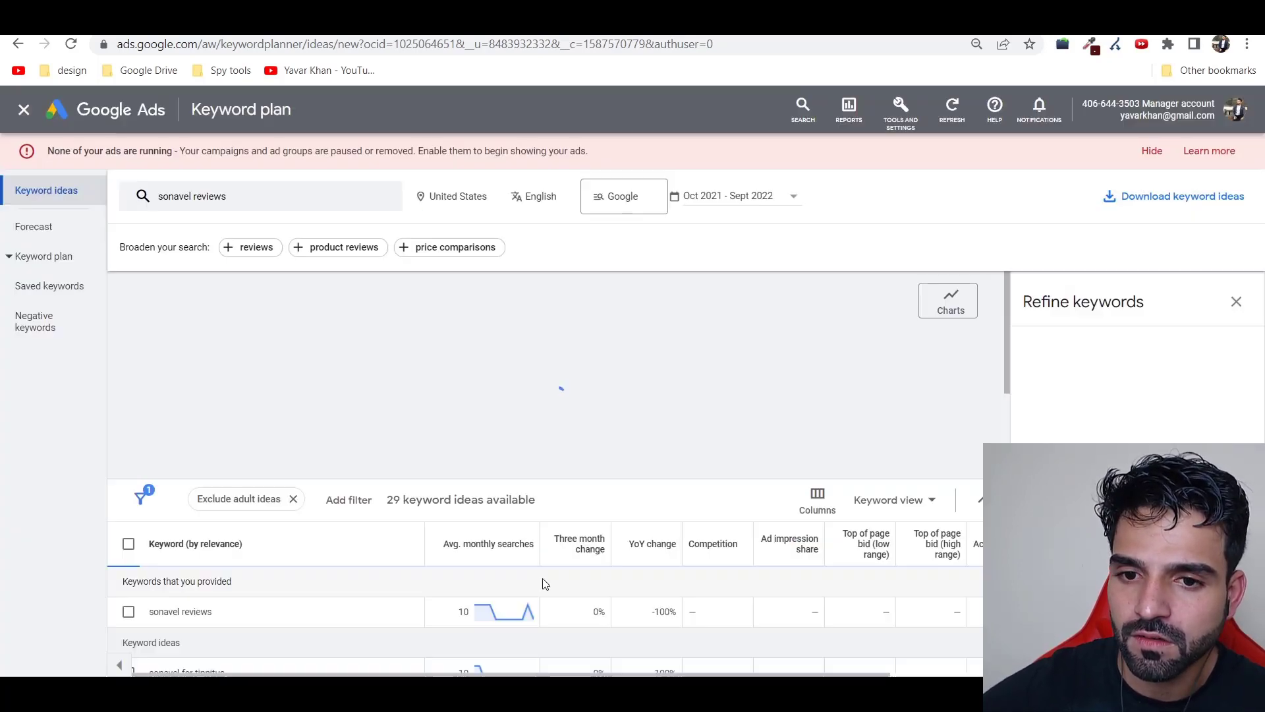
{"action": "scroll", "coordinate": [547, 462], "scroll_direction": "down", "scroll_amount": 3}
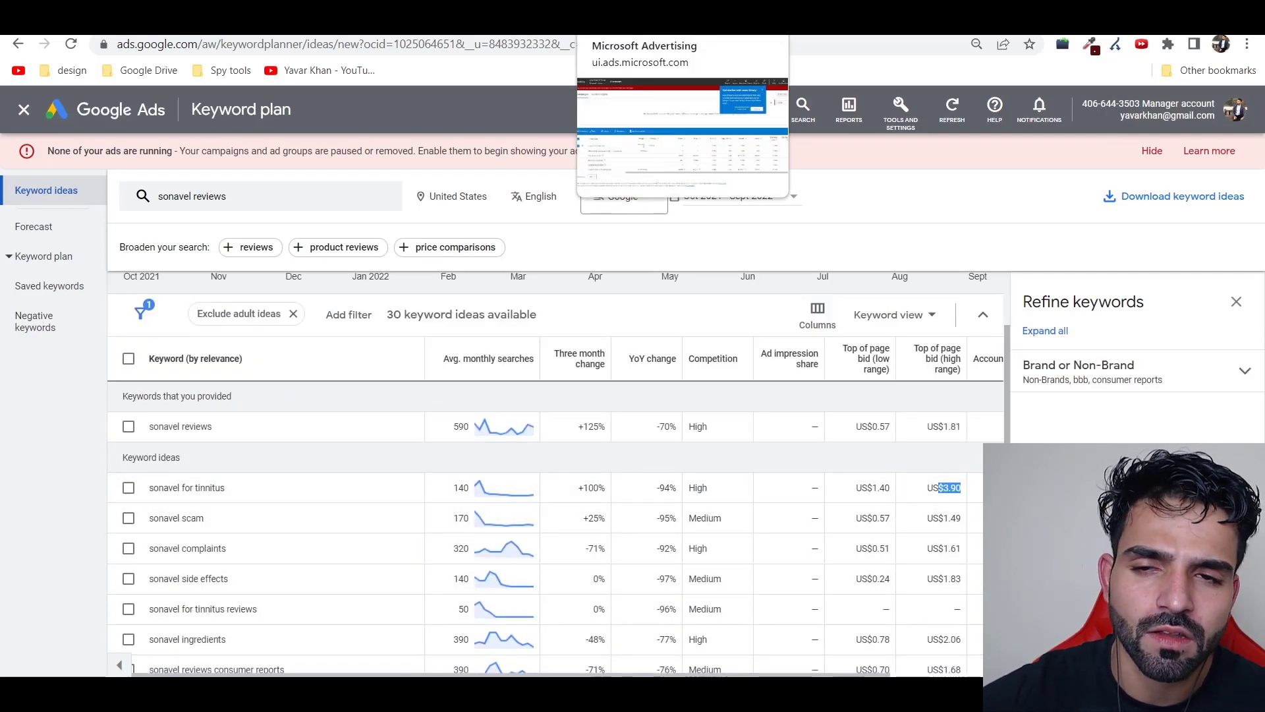
Step: Return to the campaign draft's bidding settings and set the maximum CPC bid limit to US$4
{"action": "left_click", "coordinate": [623, 25]}
{"action": "left_click", "coordinate": [744, 25]}
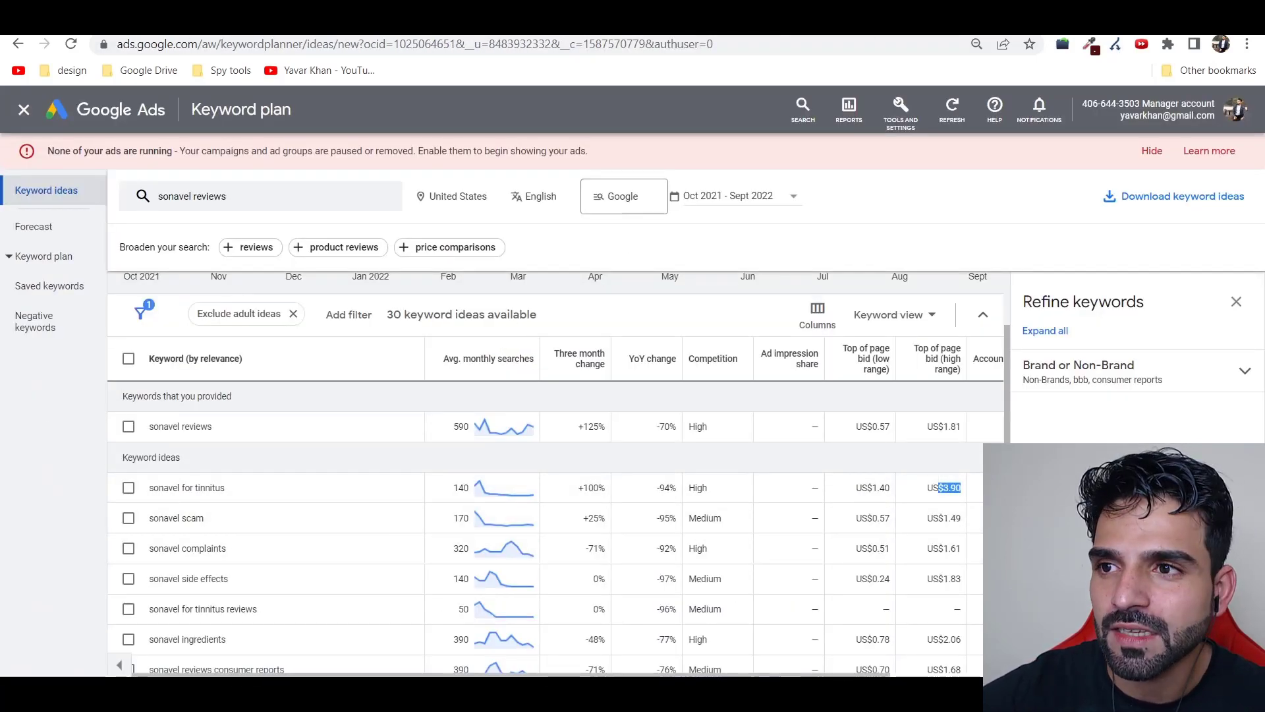
{"action": "key", "text": "ctrl+Tab"}
{"action": "key", "text": "ctrl+Tab"}
{"action": "key", "text": "ctrl+Tab"}
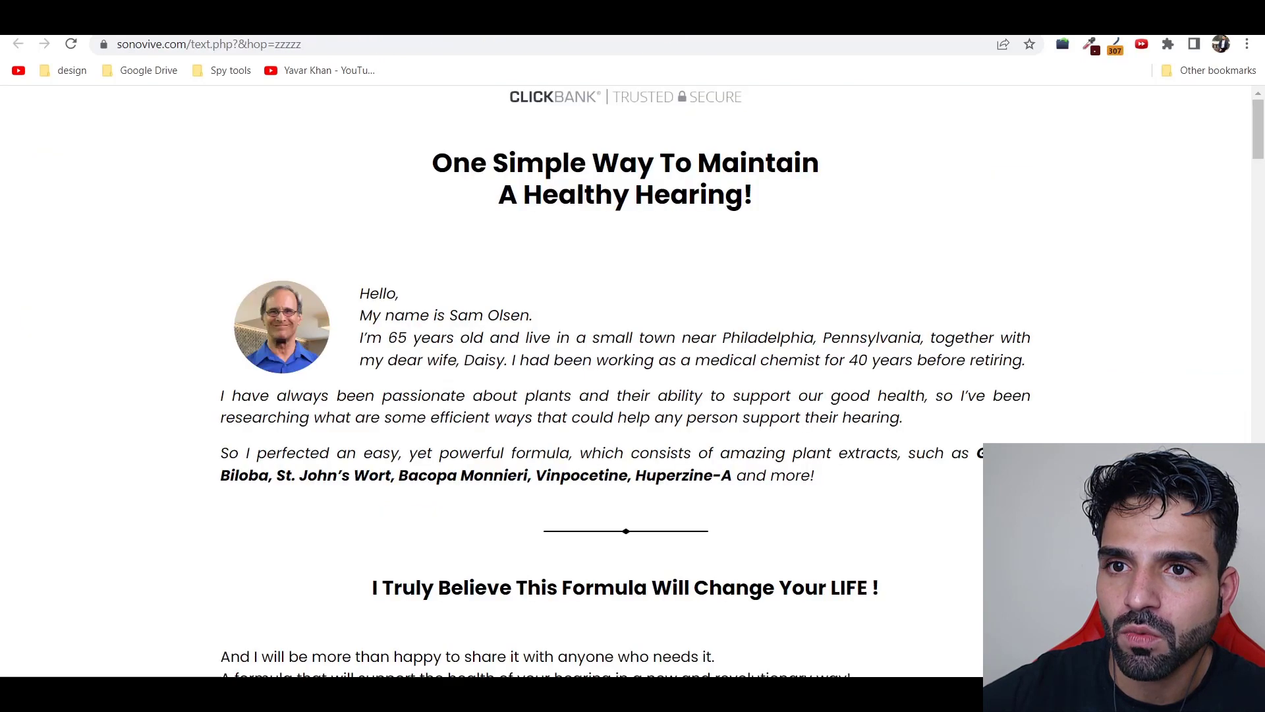
{"action": "key", "text": "ctrl+Tab"}
{"action": "key", "text": "ctrl+Tab"}
{"action": "key", "text": "ctrl+Tab"}
{"action": "key", "text": "ctrl+shift+Tab"}
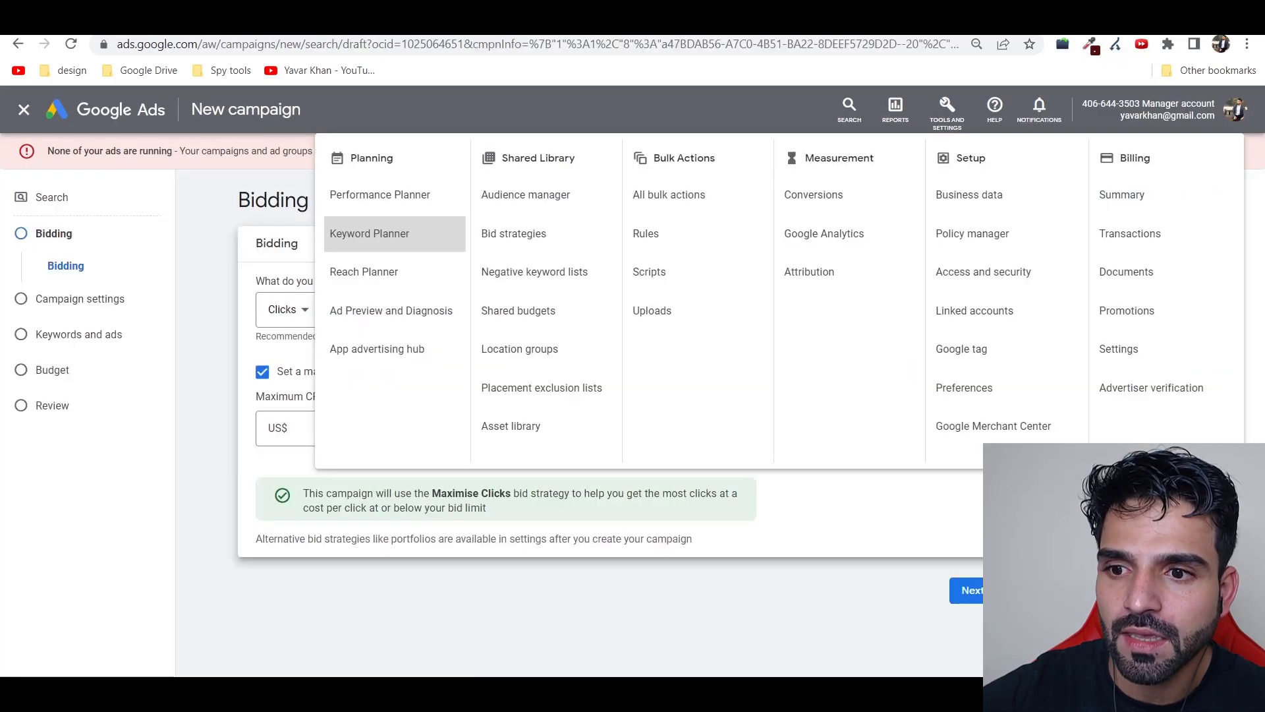
{"action": "left_click", "coordinate": [276, 580]}
{"action": "left_click", "coordinate": [329, 422]}
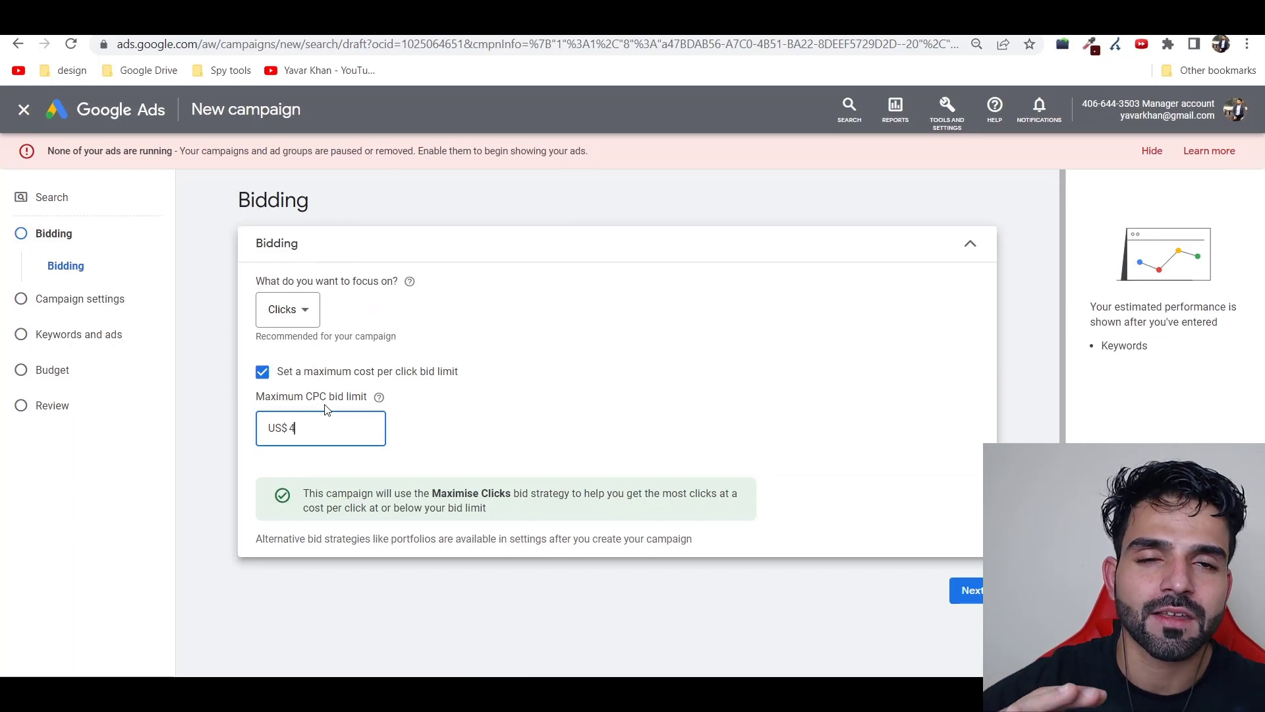
Step: Recheck the high-range bid for "sonavel for tinnitus", set the maximum CPC bid limit to US$3.90 and continue to the campaign settings
{"action": "left_click", "coordinate": [666, 22]}
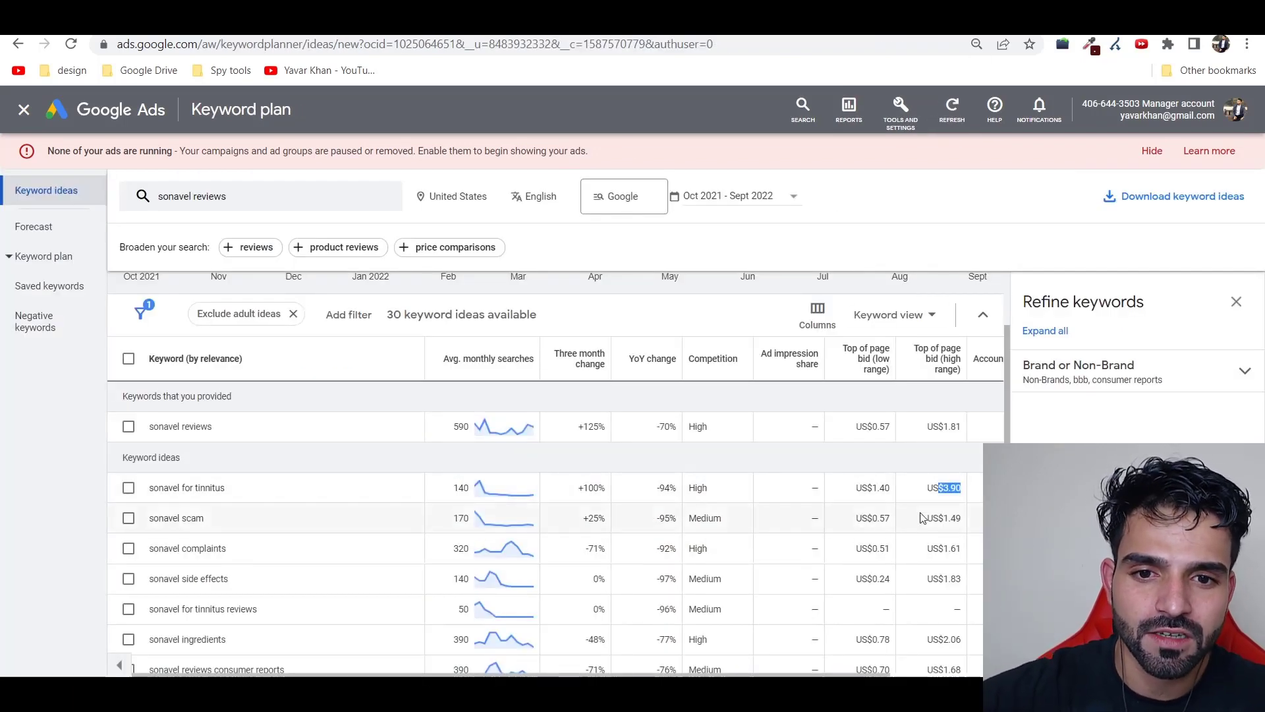
{"action": "left_click", "coordinate": [540, 22]}
{"action": "key", "text": "ctrl+a"}
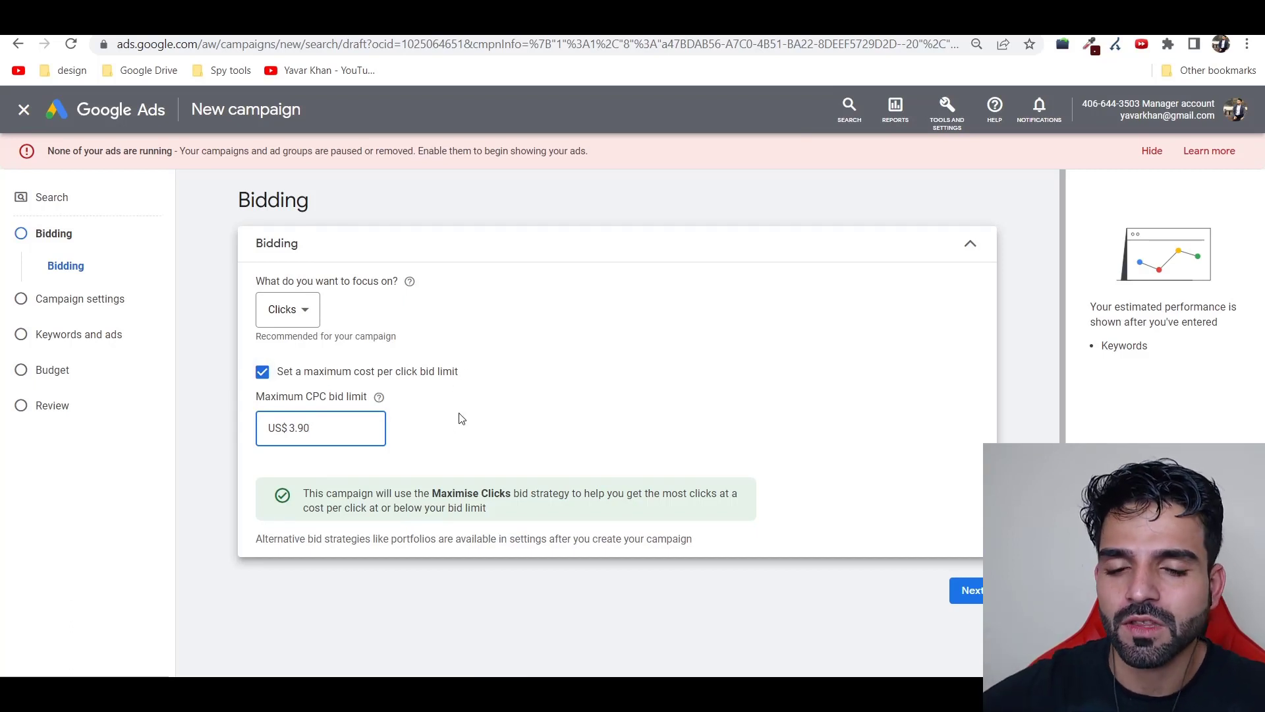
{"action": "left_click", "coordinate": [981, 596]}
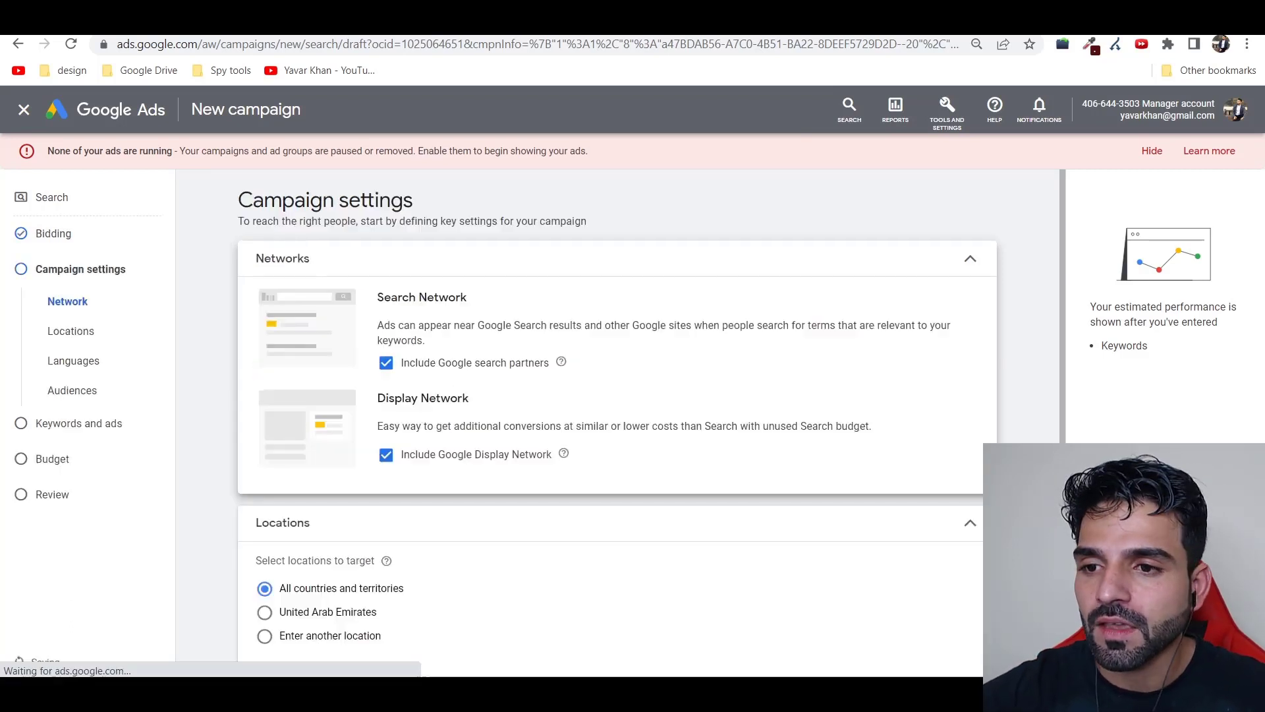
Step: Try excluding the Google Display Network from the campaign's networks
{"action": "left_click", "coordinate": [389, 455]}
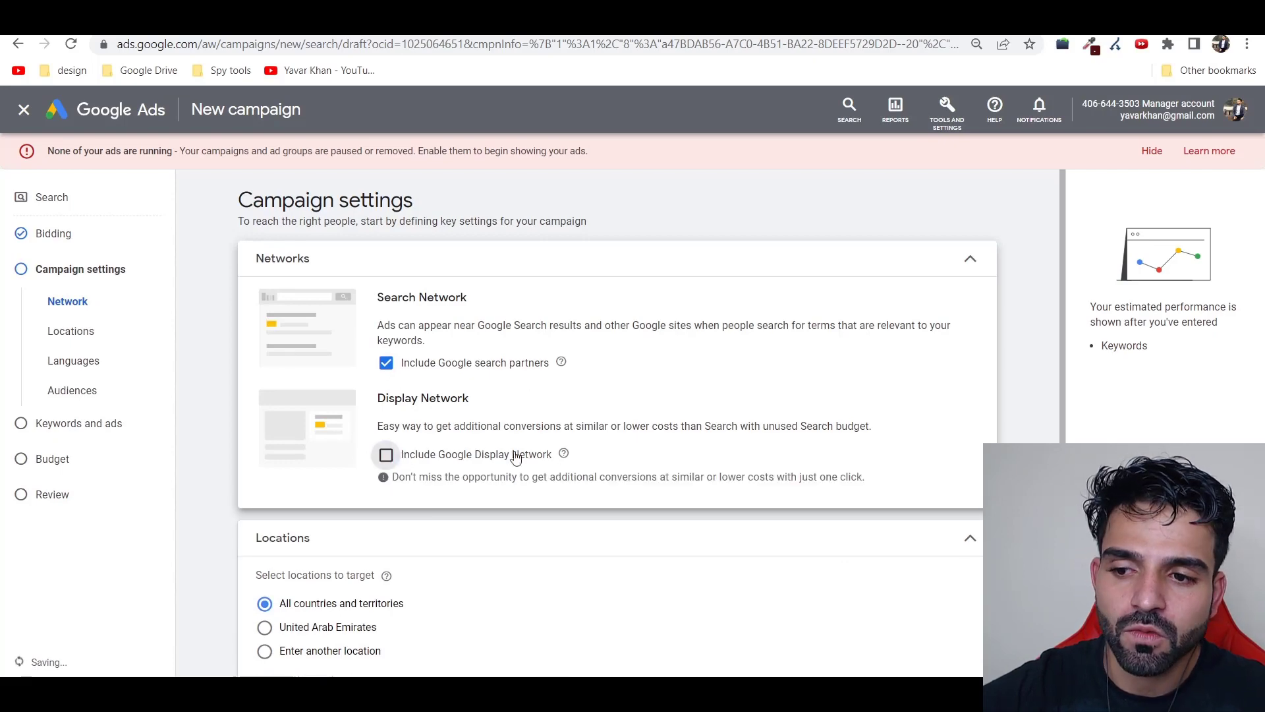
{"action": "scroll", "coordinate": [461, 494], "scroll_direction": "down", "scroll_amount": 3}
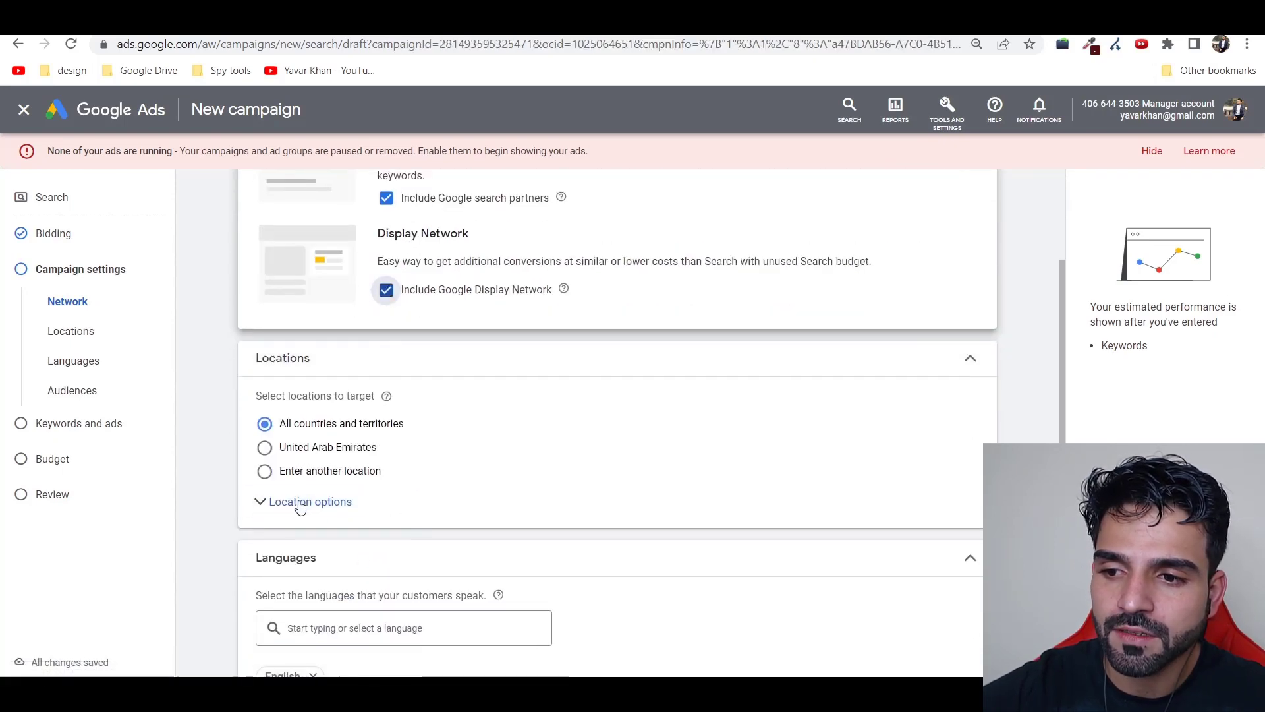
Step: Expand the campaign's location options and target the United States as a custom location
{"action": "left_click", "coordinate": [300, 504]}
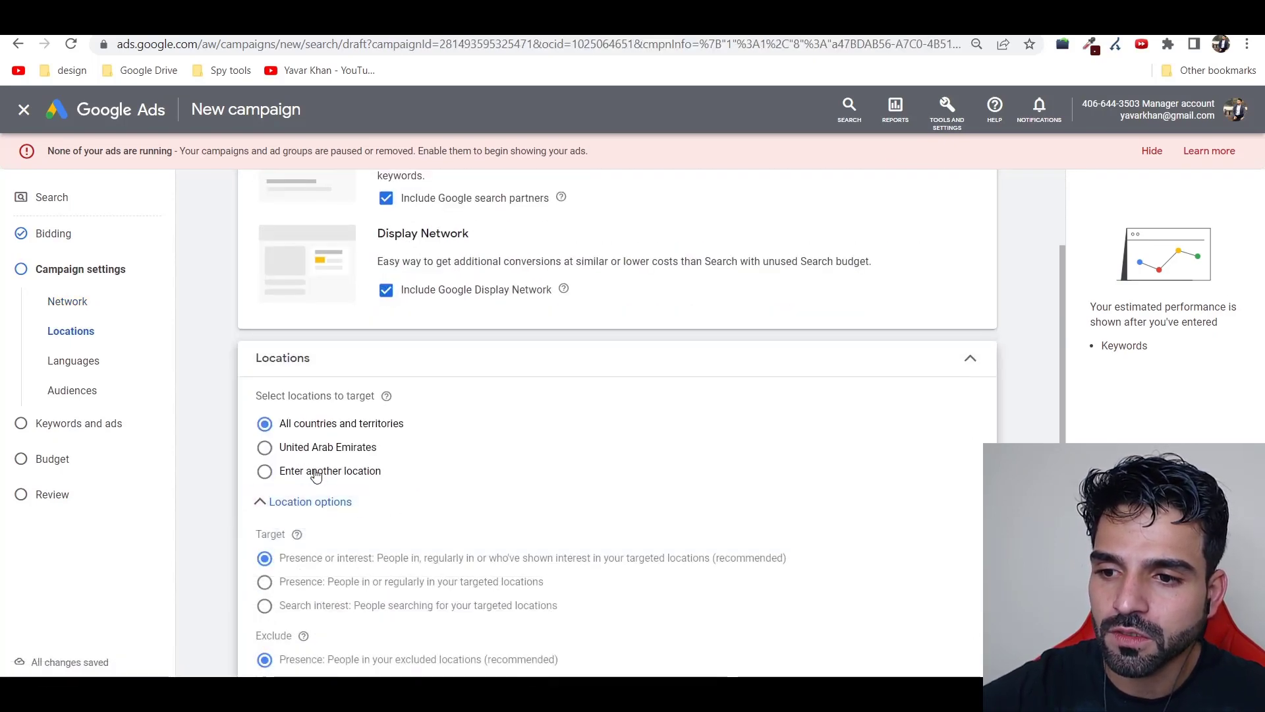
{"action": "left_click", "coordinate": [316, 475]}
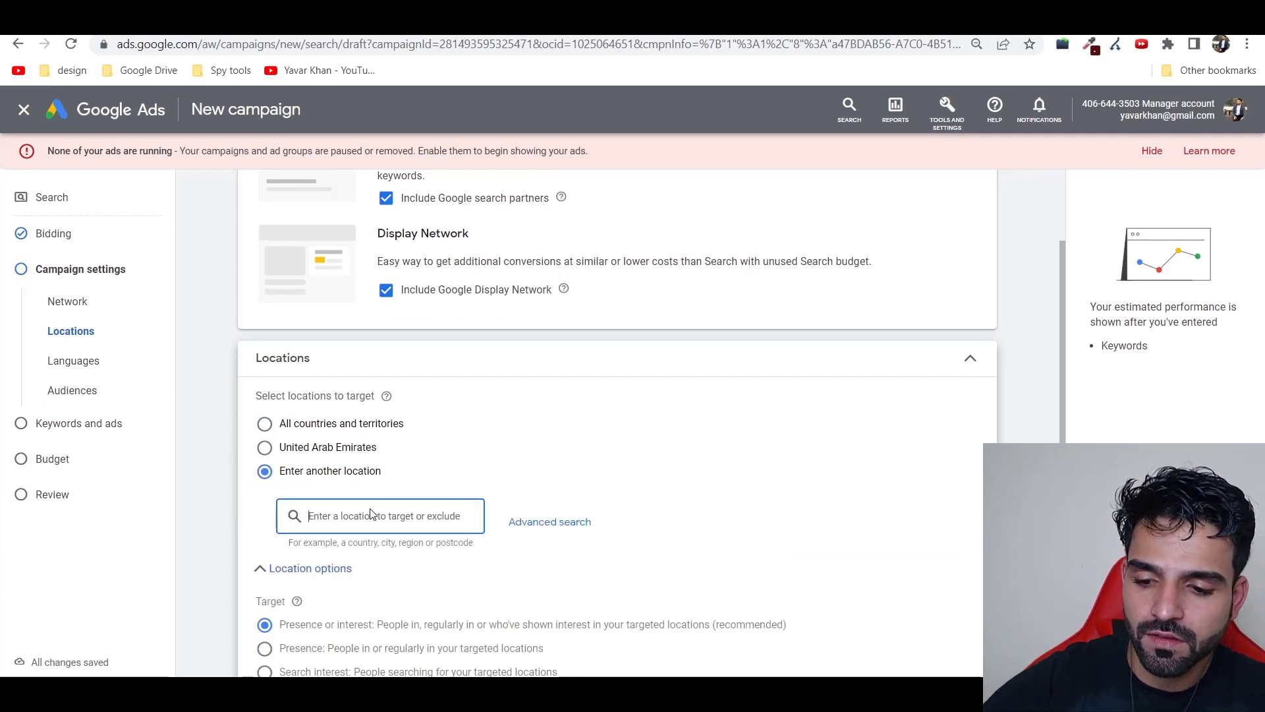
{"action": "type", "text": "unit"}
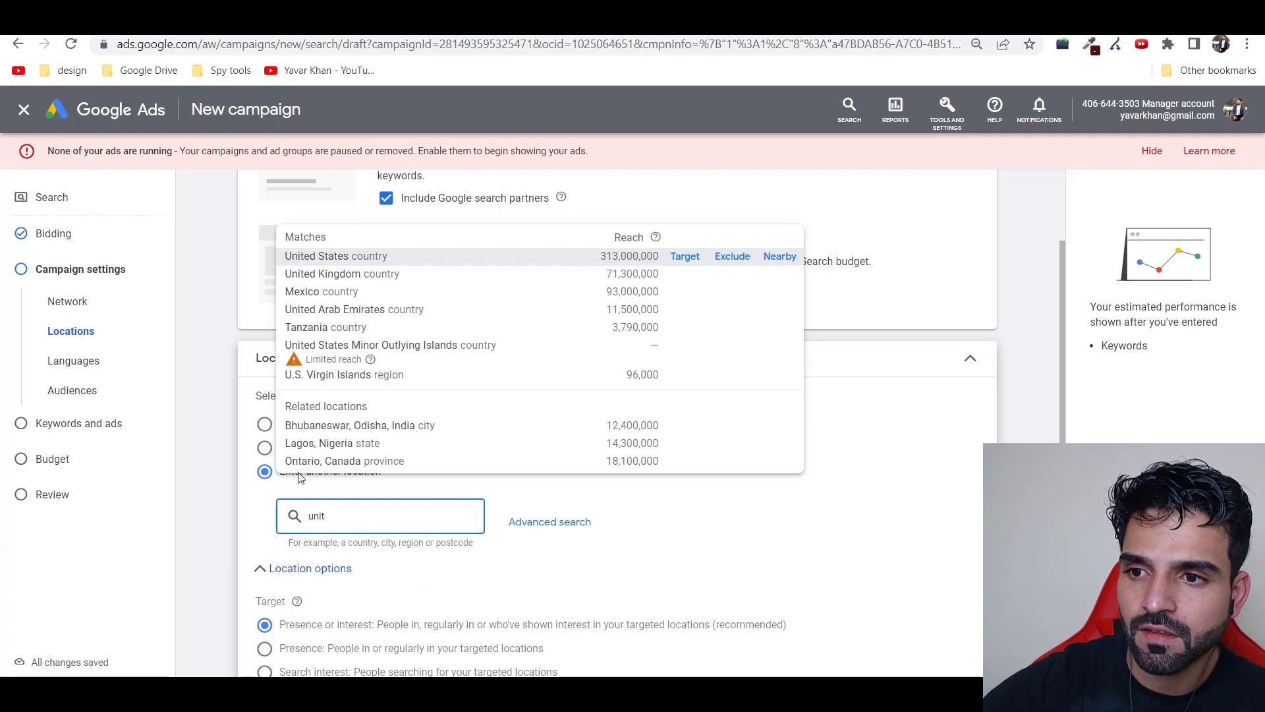
{"action": "left_click", "coordinate": [685, 256]}
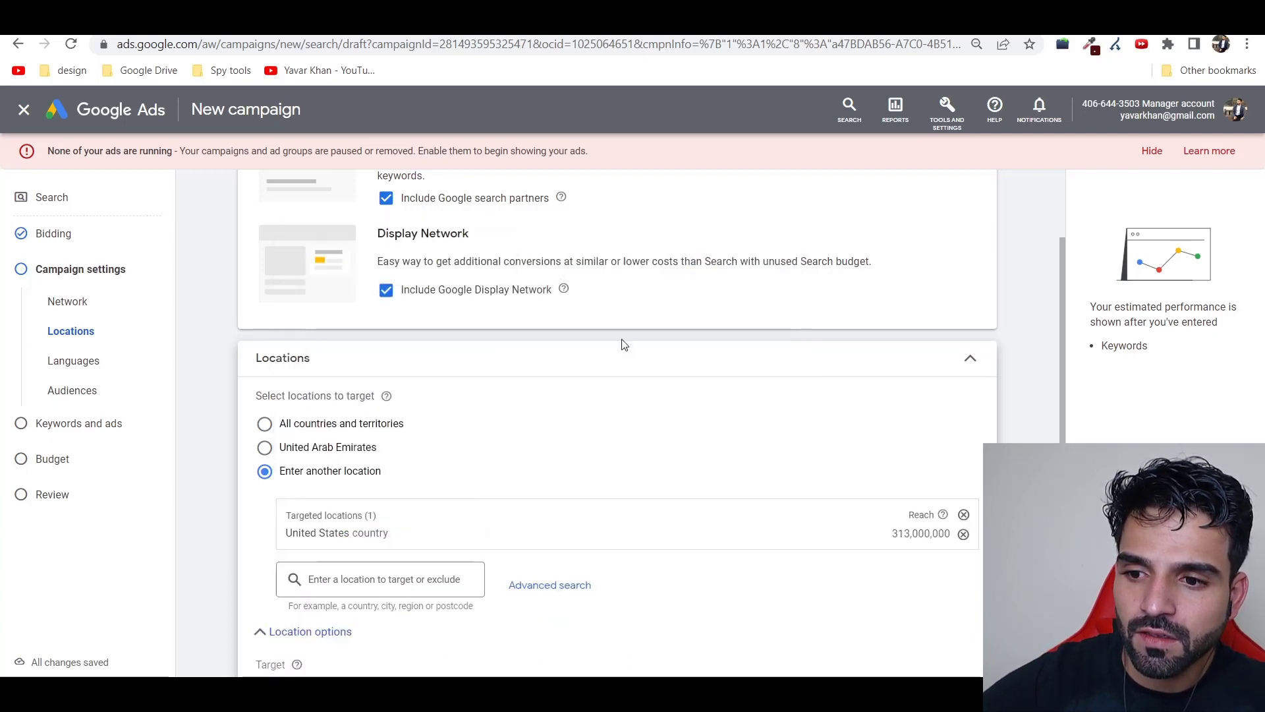
Step: Add the United Kingdom, Canada and New Zealand as targeted countries for the campaign
{"action": "type", "text": "uni"}
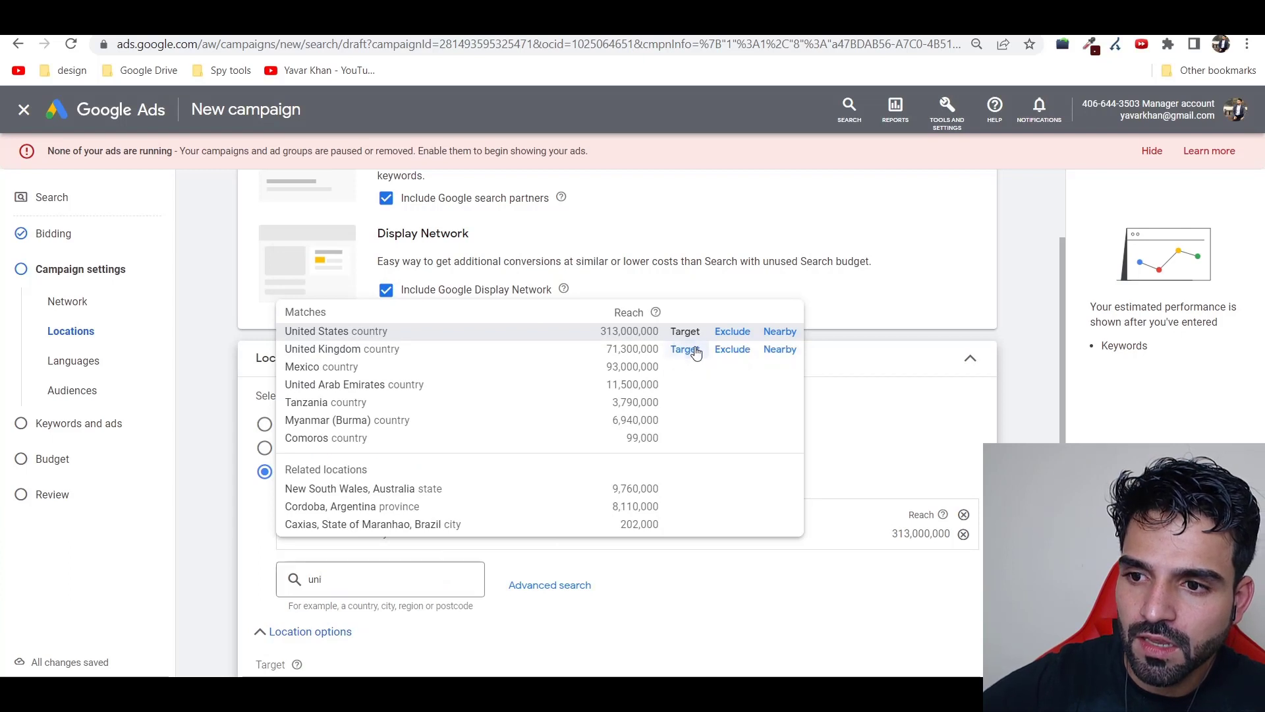
{"action": "left_click", "coordinate": [686, 349]}
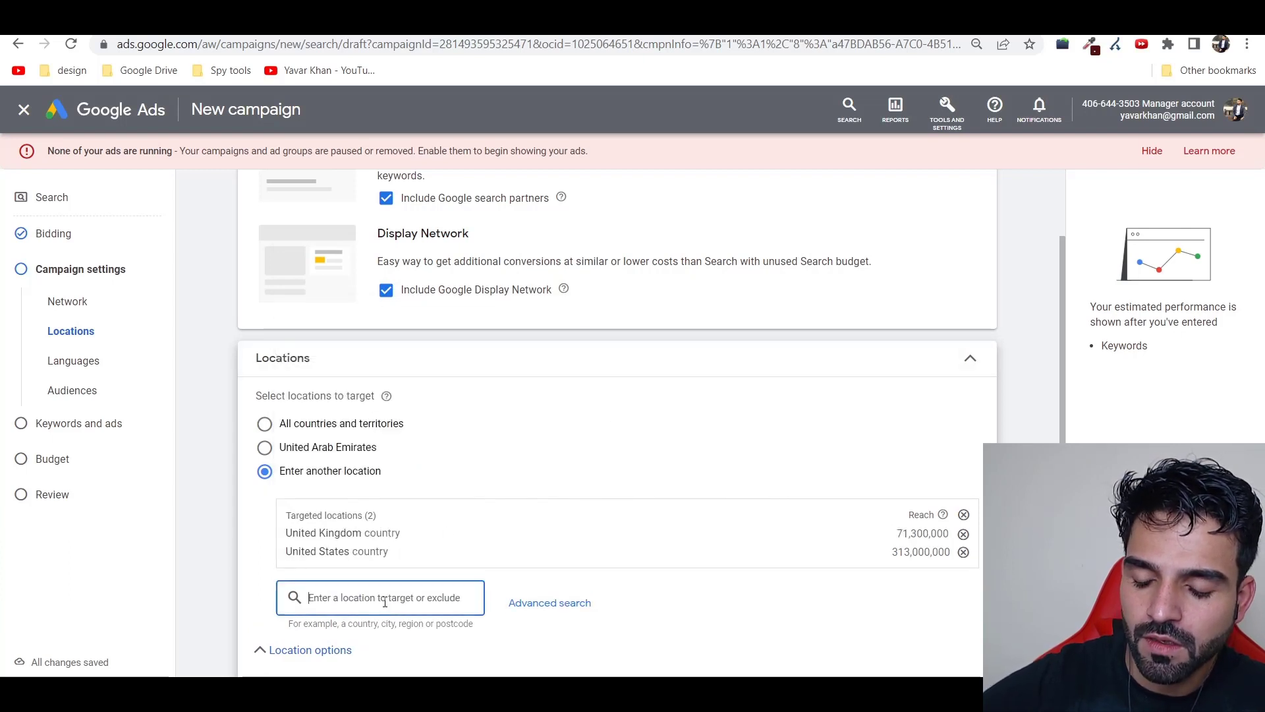
{"action": "type", "text": "cana"}
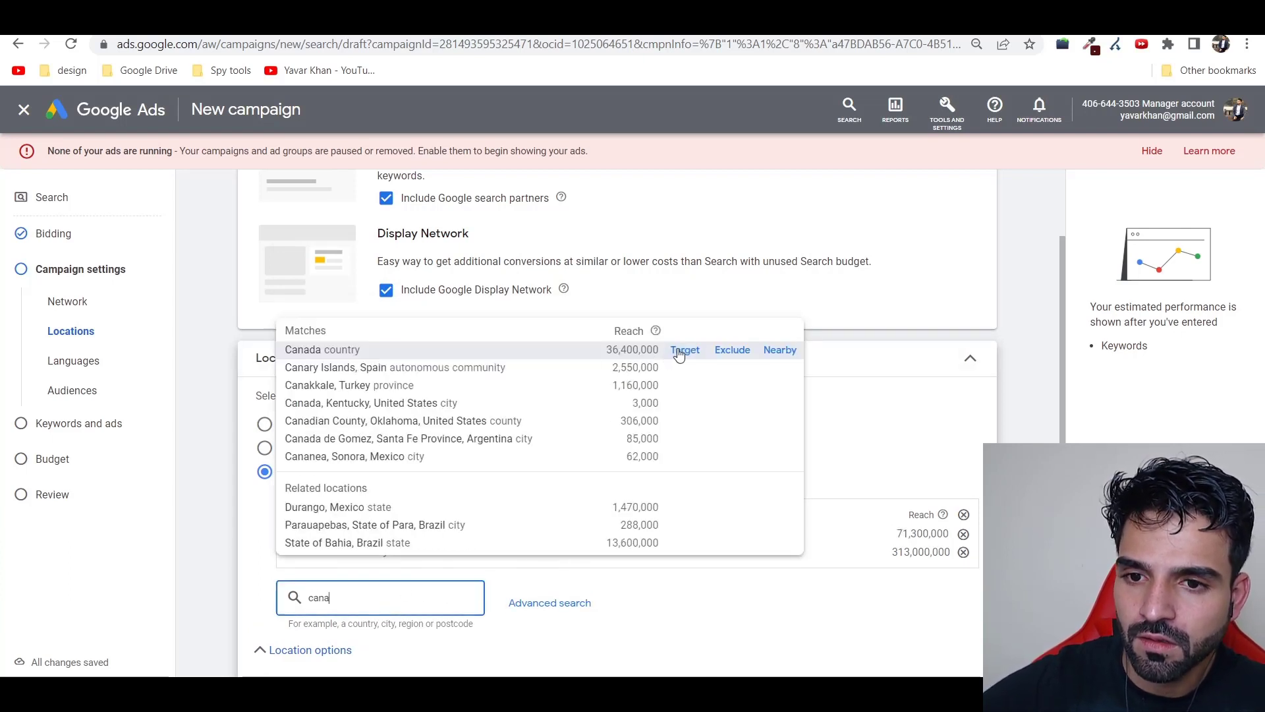
{"action": "left_click", "coordinate": [683, 350]}
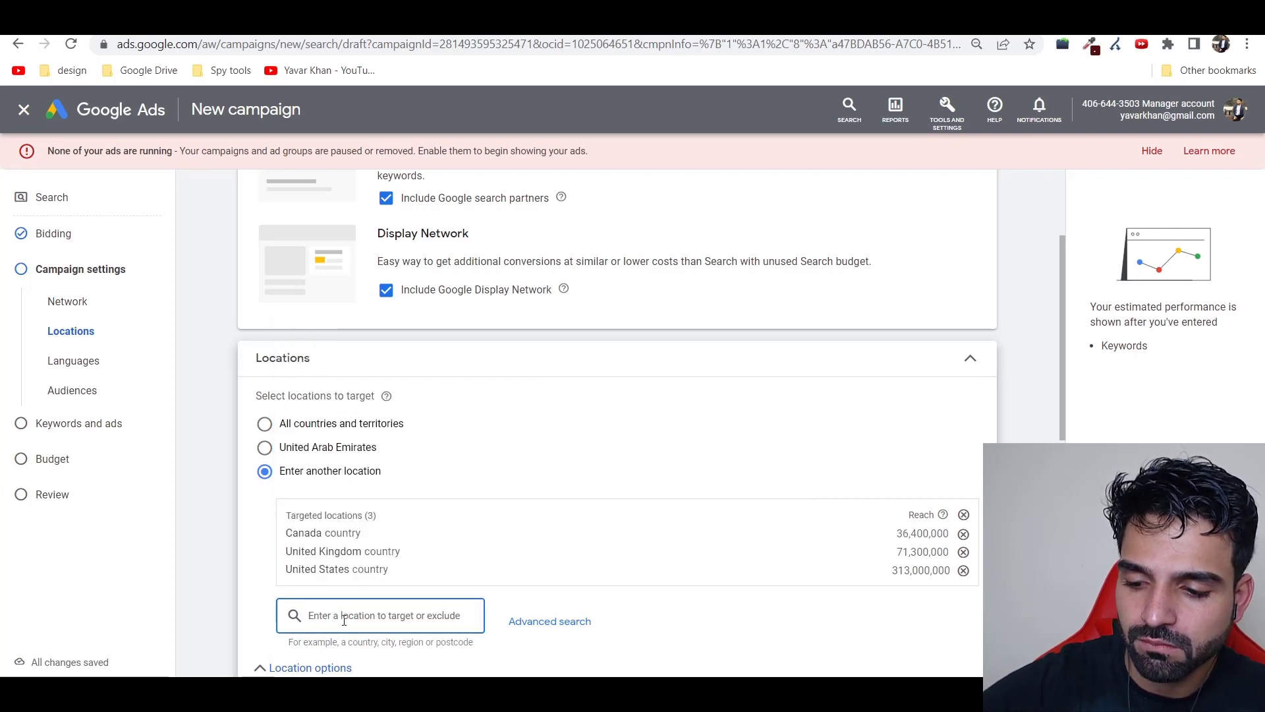
{"action": "type", "text": "nr"}
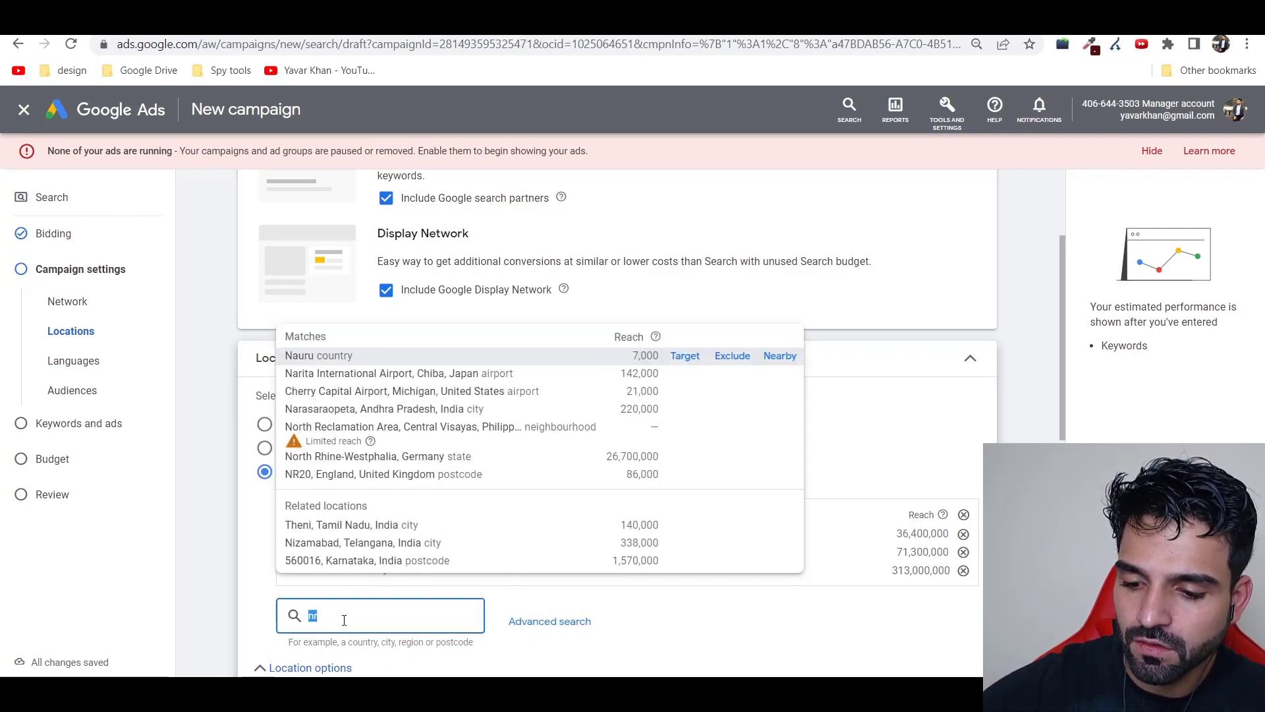
{"action": "type", "text": "ew z"}
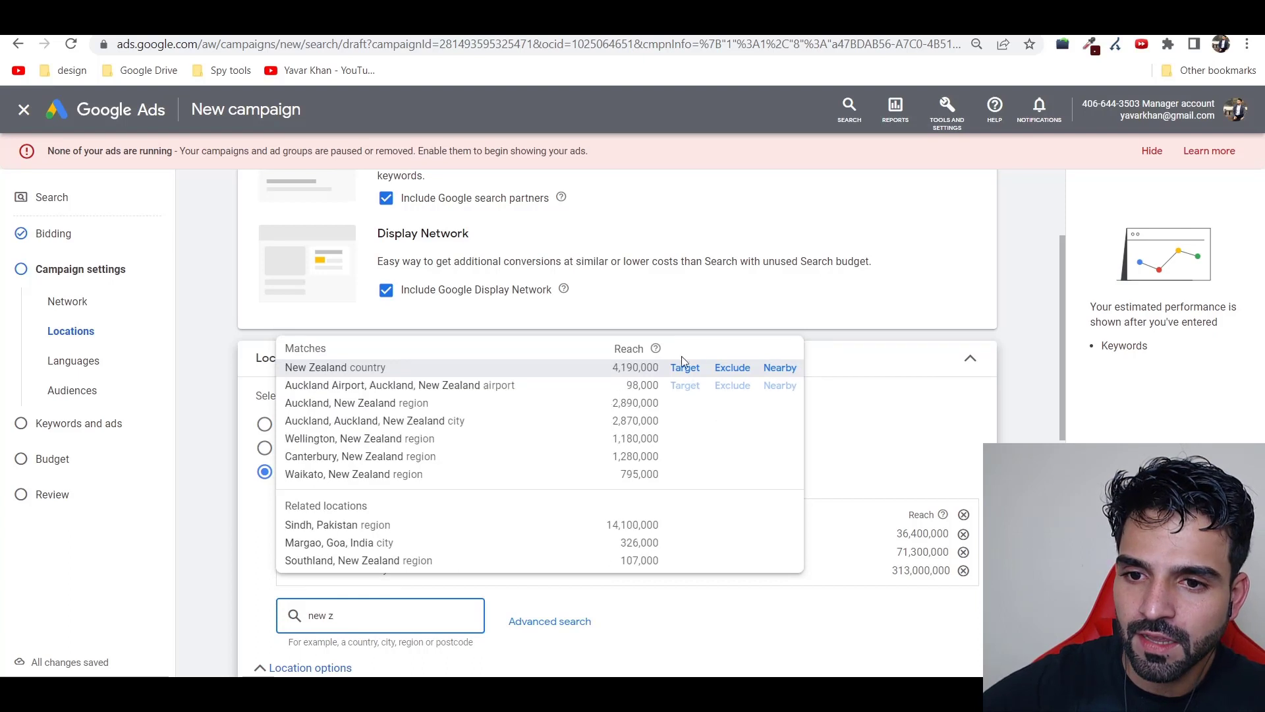
{"action": "left_click", "coordinate": [682, 374]}
Step: Add Australia and Ireland to the campaign's targeted countries
{"action": "type", "text": "a"}
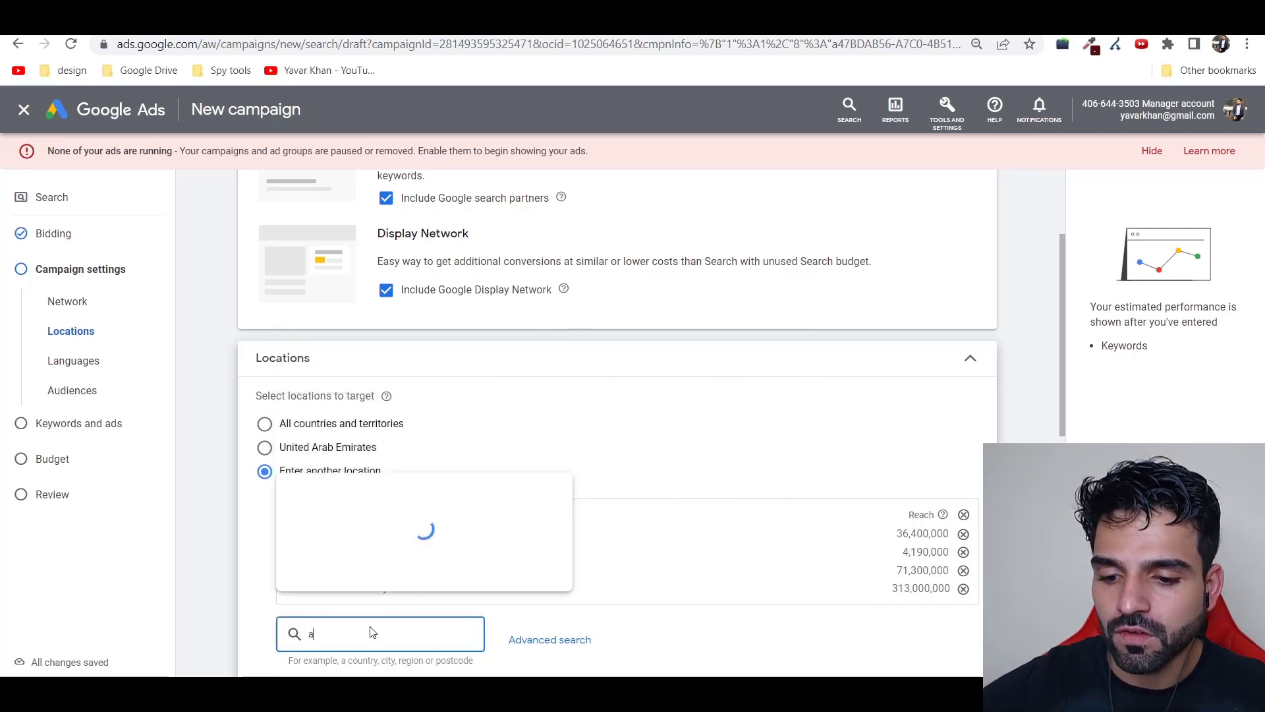
{"action": "type", "text": "us"}
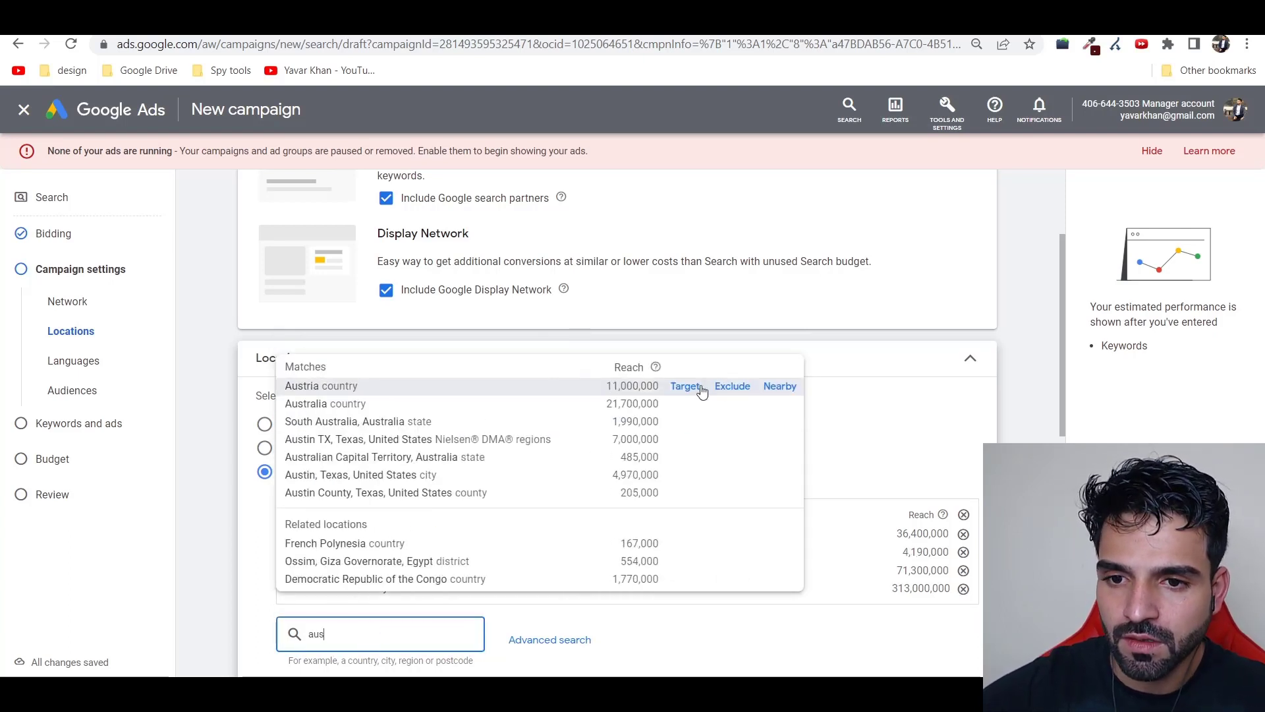
{"action": "left_click", "coordinate": [677, 404]}
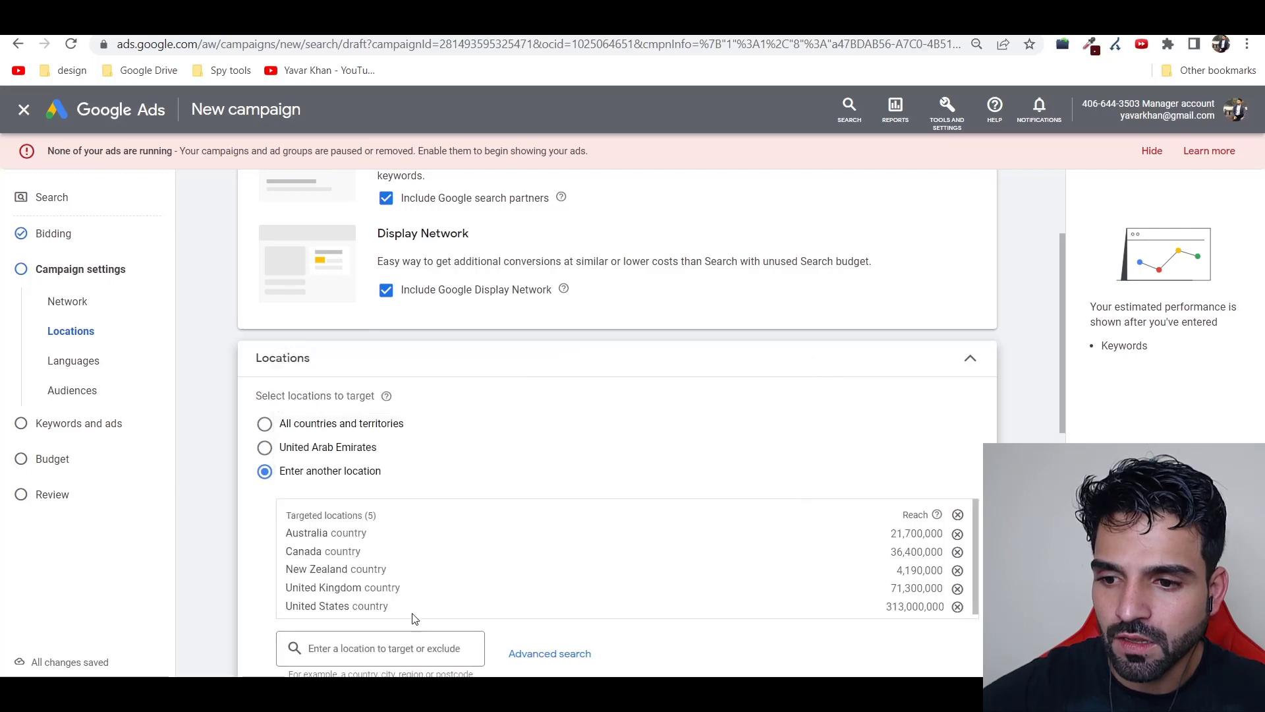
{"action": "left_click", "coordinate": [392, 647]}
{"action": "type", "text": "i"}
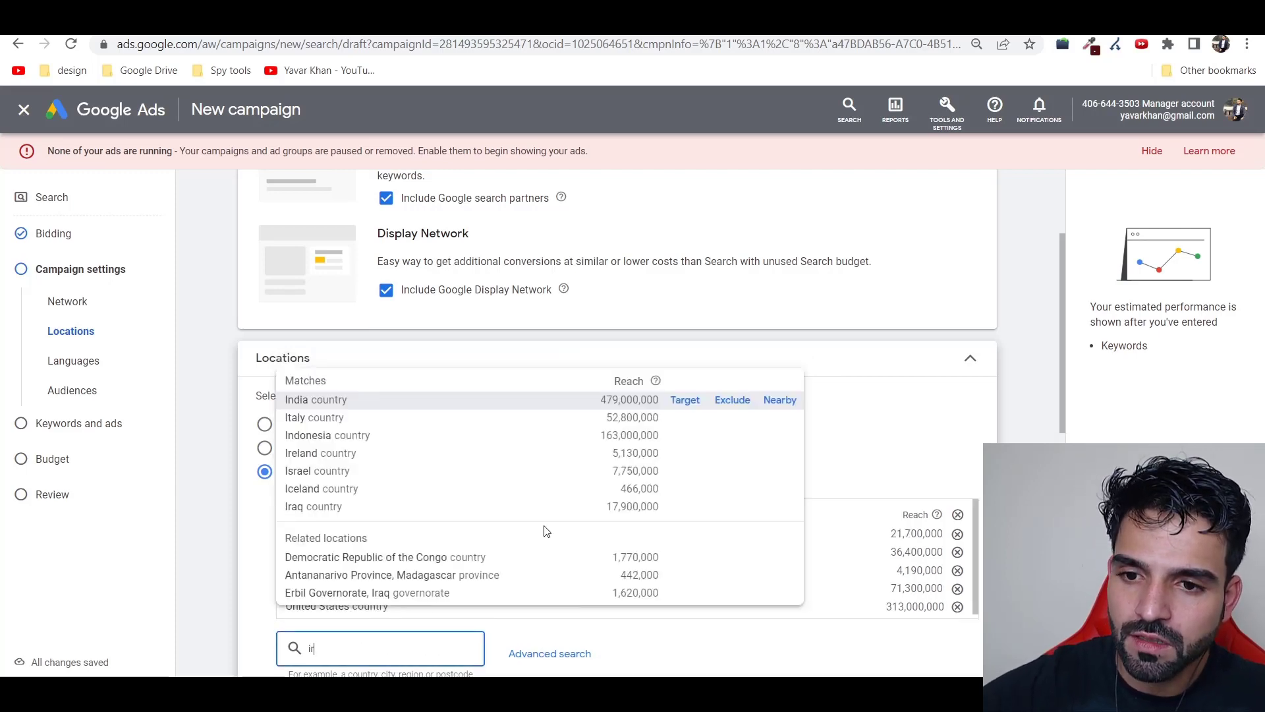
{"action": "type", "text": "r"}
{"action": "left_click", "coordinate": [685, 399]}
Step: Set the location target option to "Presence: People in or regularly in your targeted locations"
{"action": "scroll", "coordinate": [421, 455], "scroll_direction": "down", "scroll_amount": 4}
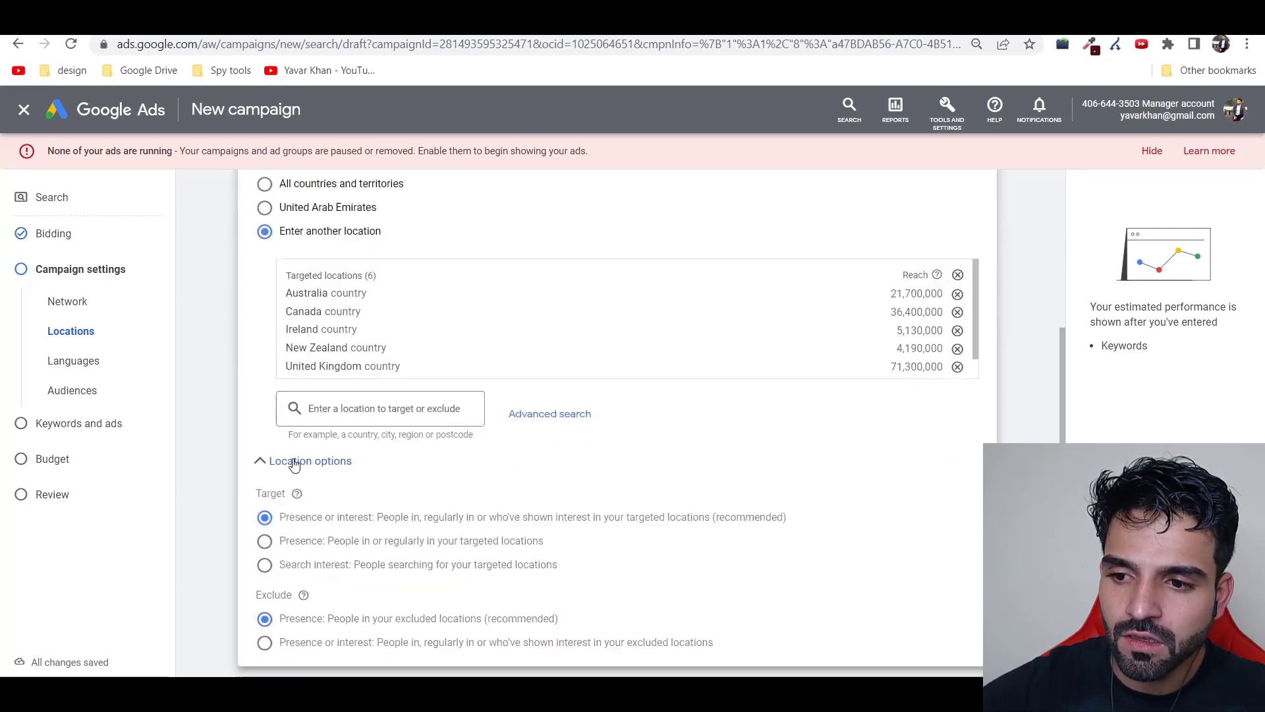
{"action": "scroll", "coordinate": [295, 466], "scroll_direction": "down", "scroll_amount": 2}
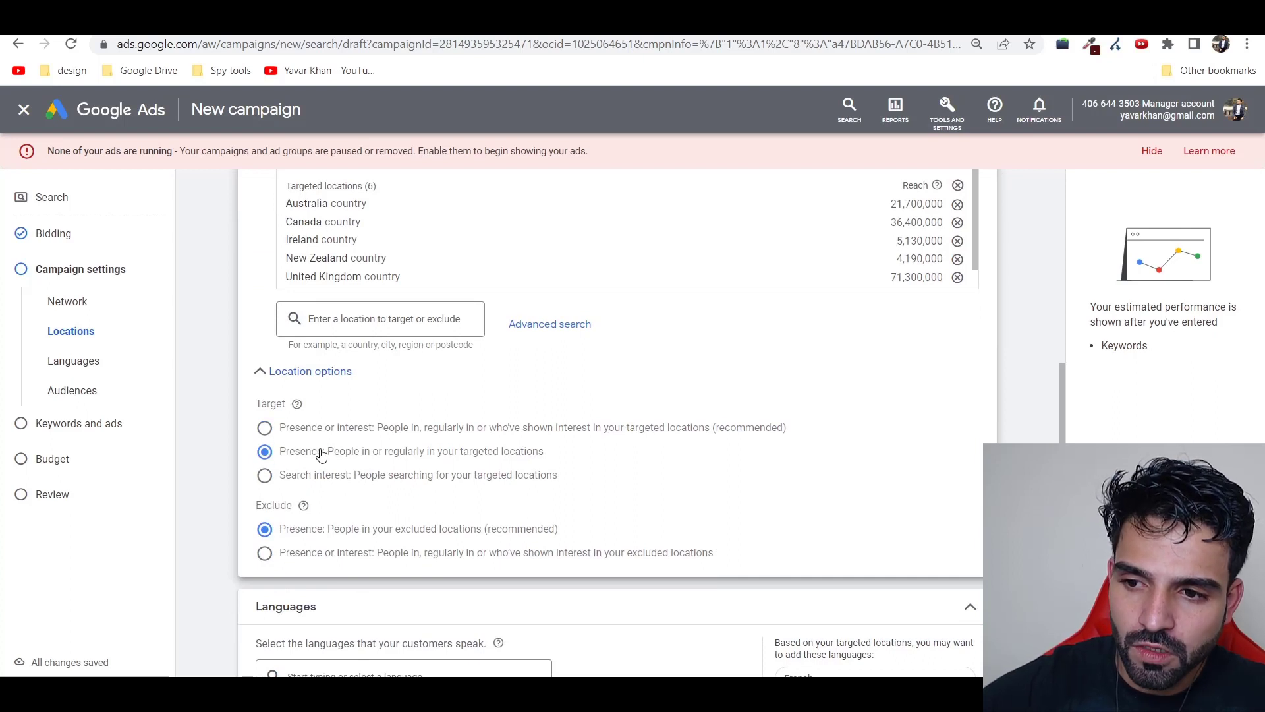
{"action": "scroll", "coordinate": [296, 468], "scroll_direction": "down", "scroll_amount": 3}
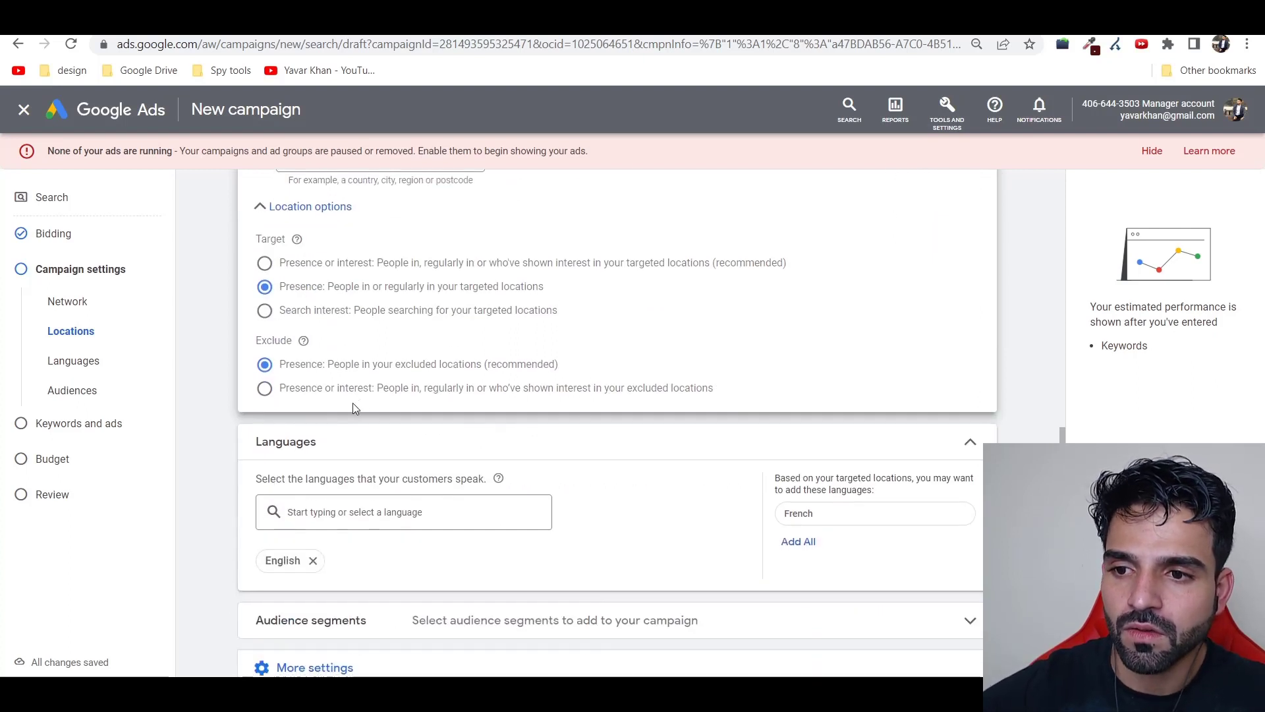
{"action": "scroll", "coordinate": [319, 474], "scroll_direction": "down", "scroll_amount": 2}
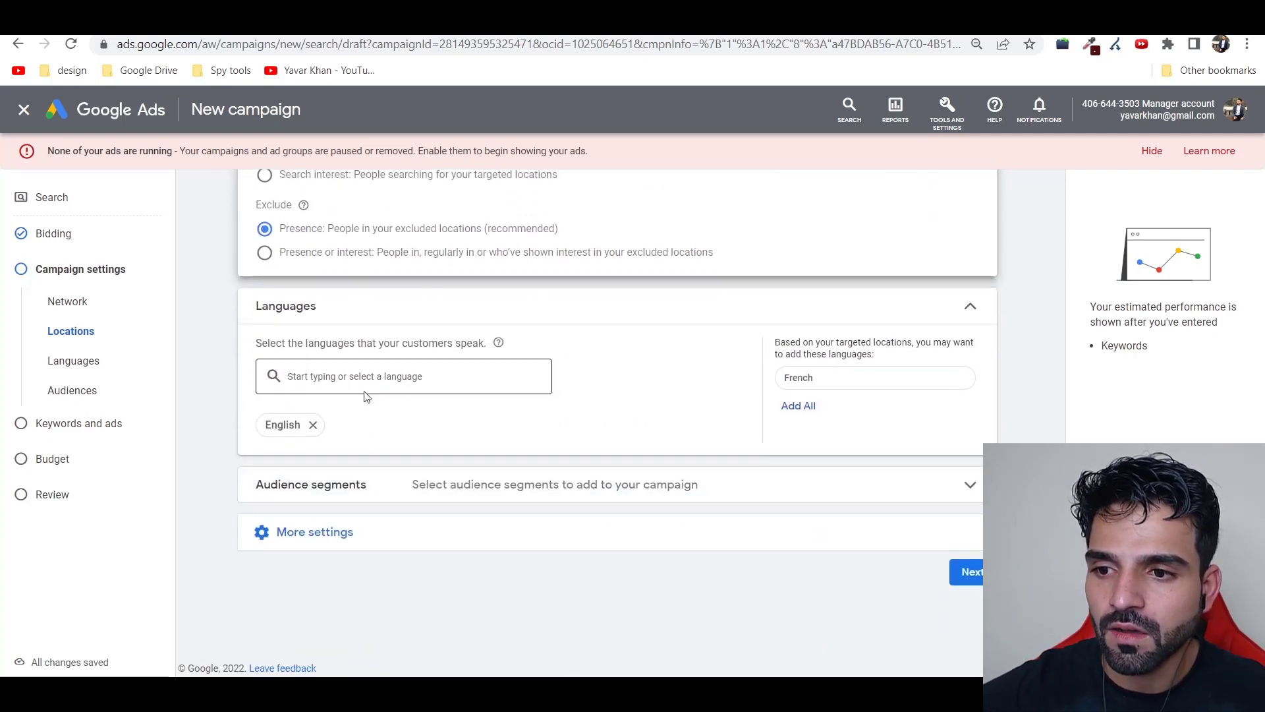
Step: Check the campaign's additional settings and audience segments, leave them as they are and continue to keywords and ads
{"action": "left_click", "coordinate": [371, 527]}
{"action": "scroll", "coordinate": [371, 528], "scroll_direction": "down", "scroll_amount": 3}
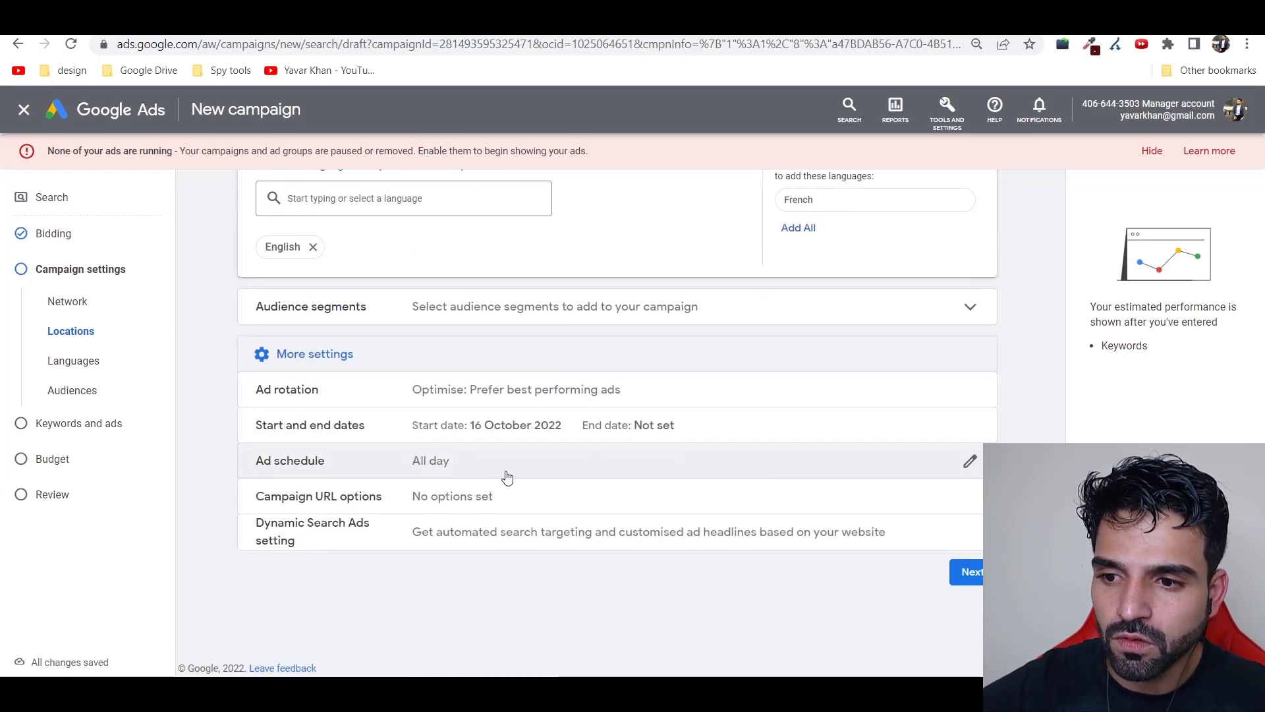
{"action": "left_click", "coordinate": [294, 368]}
{"action": "left_click", "coordinate": [345, 484]}
{"action": "scroll", "coordinate": [909, 550], "scroll_direction": "down", "scroll_amount": 5}
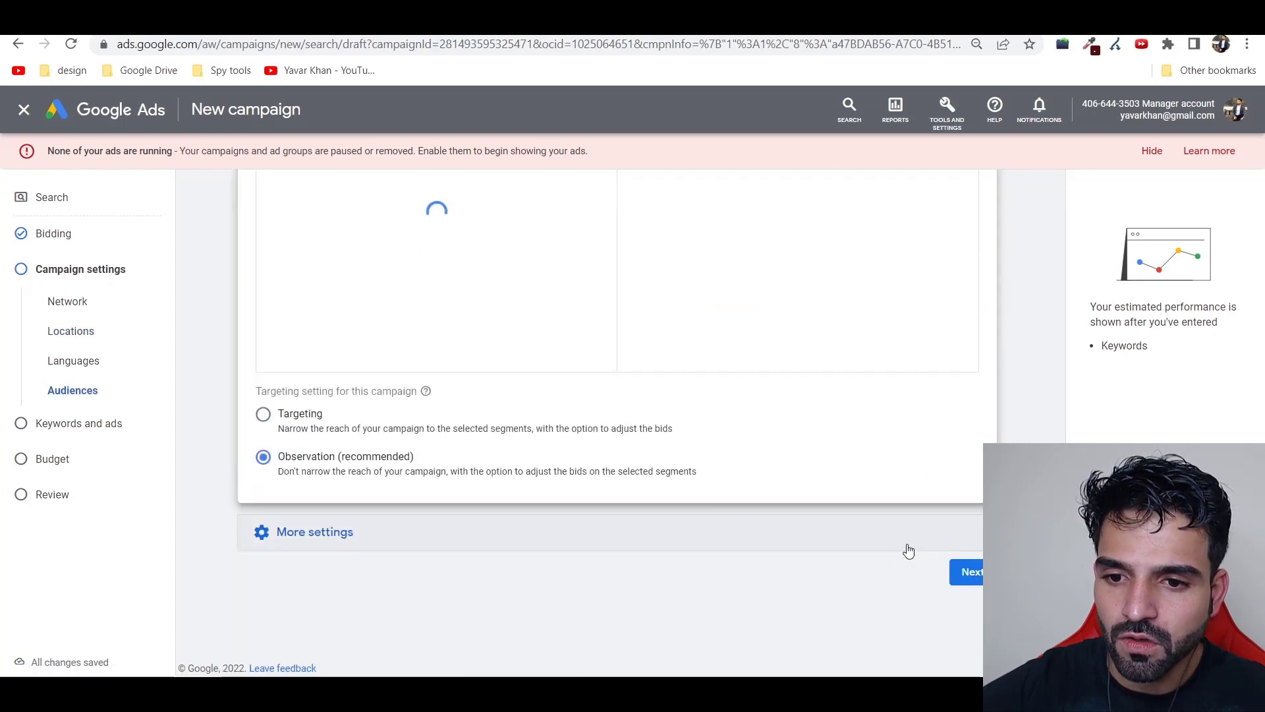
{"action": "left_click", "coordinate": [965, 573]}
Step: Rename the ad group to "SonavelAG 1"
{"action": "scroll", "coordinate": [364, 365], "scroll_direction": "down", "scroll_amount": 3}
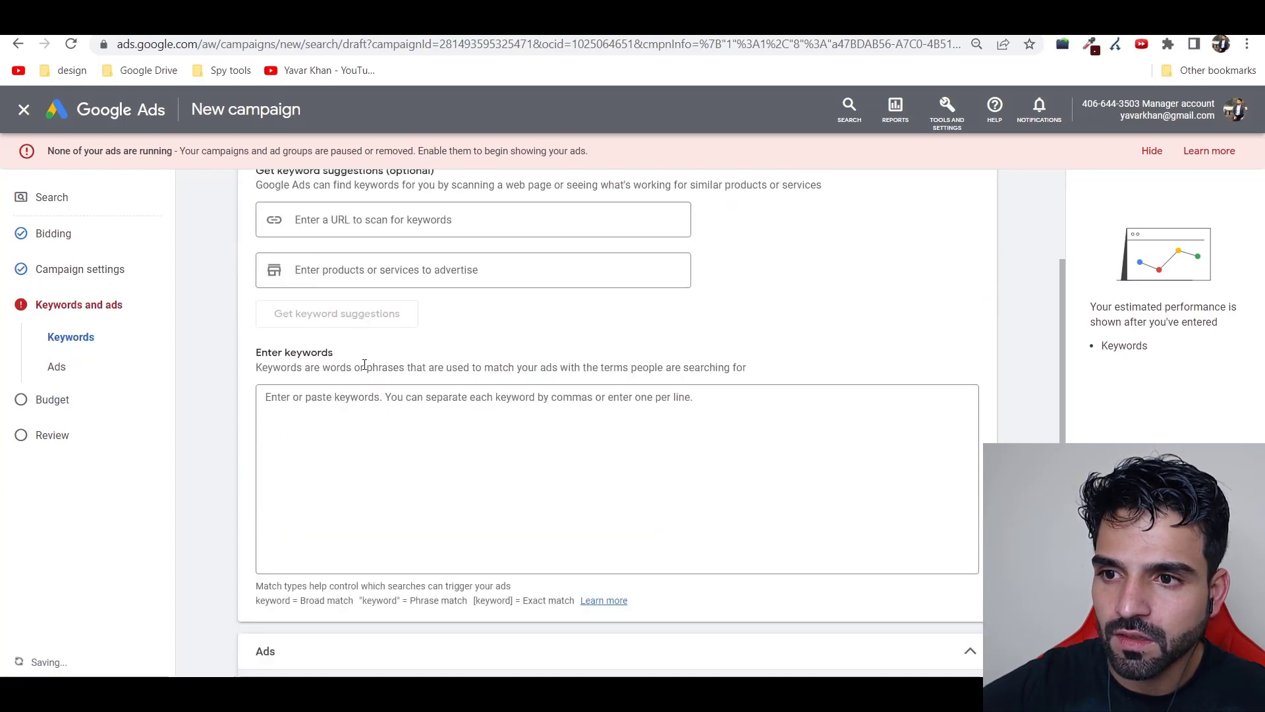
{"action": "scroll", "coordinate": [364, 364], "scroll_direction": "up", "scroll_amount": 3}
{"action": "left_click", "coordinate": [335, 260]}
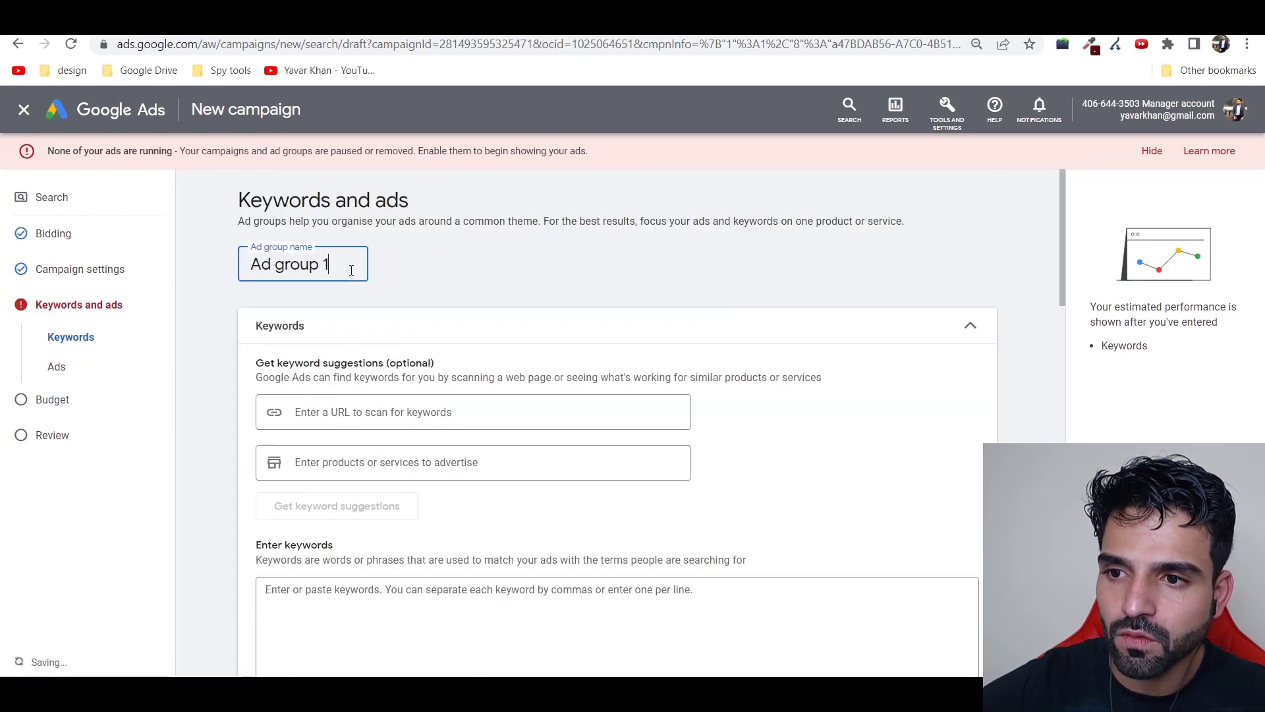
{"action": "triple_click", "coordinate": [269, 263]}
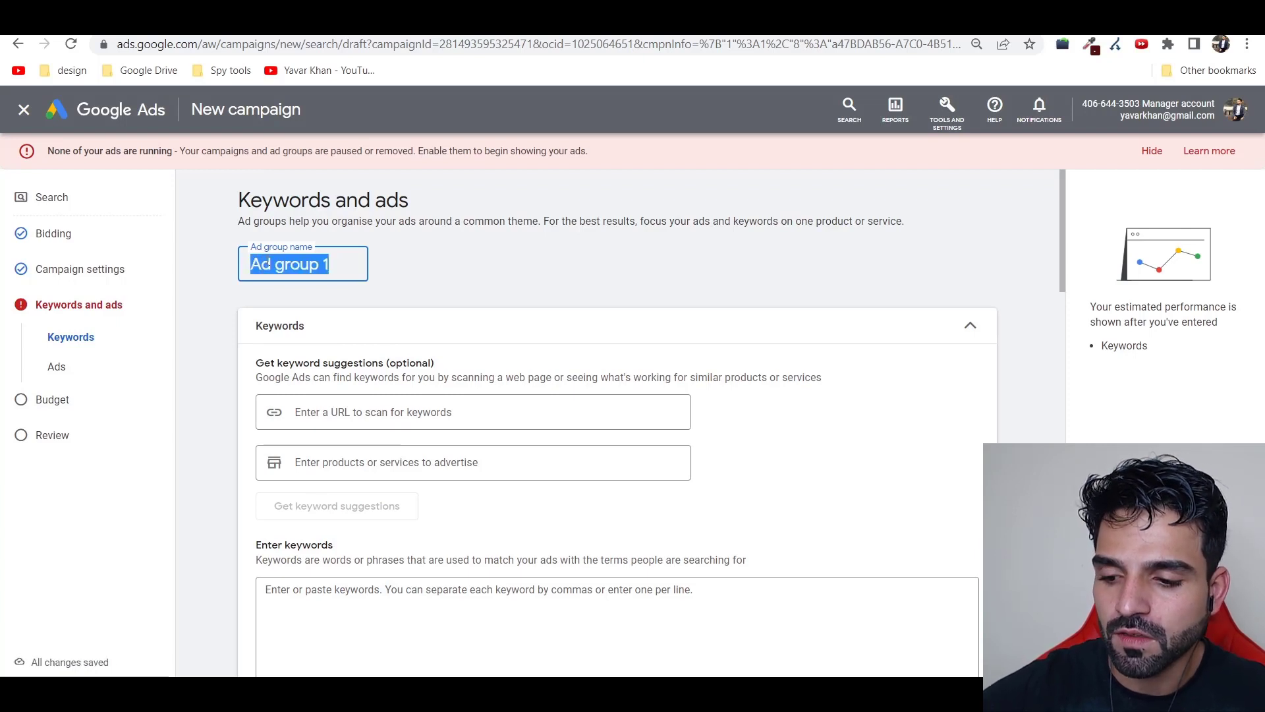
{"action": "type", "text": "Sonavel"}
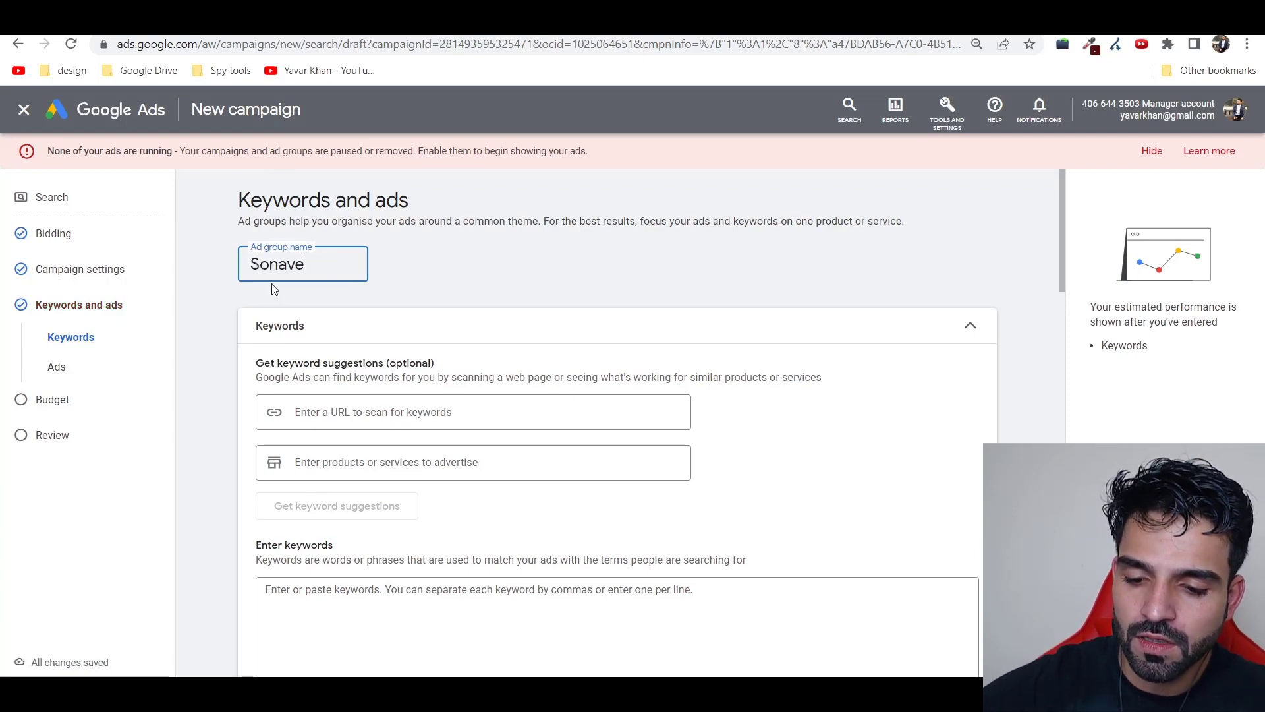
{"action": "type", "text": "AG 1"}
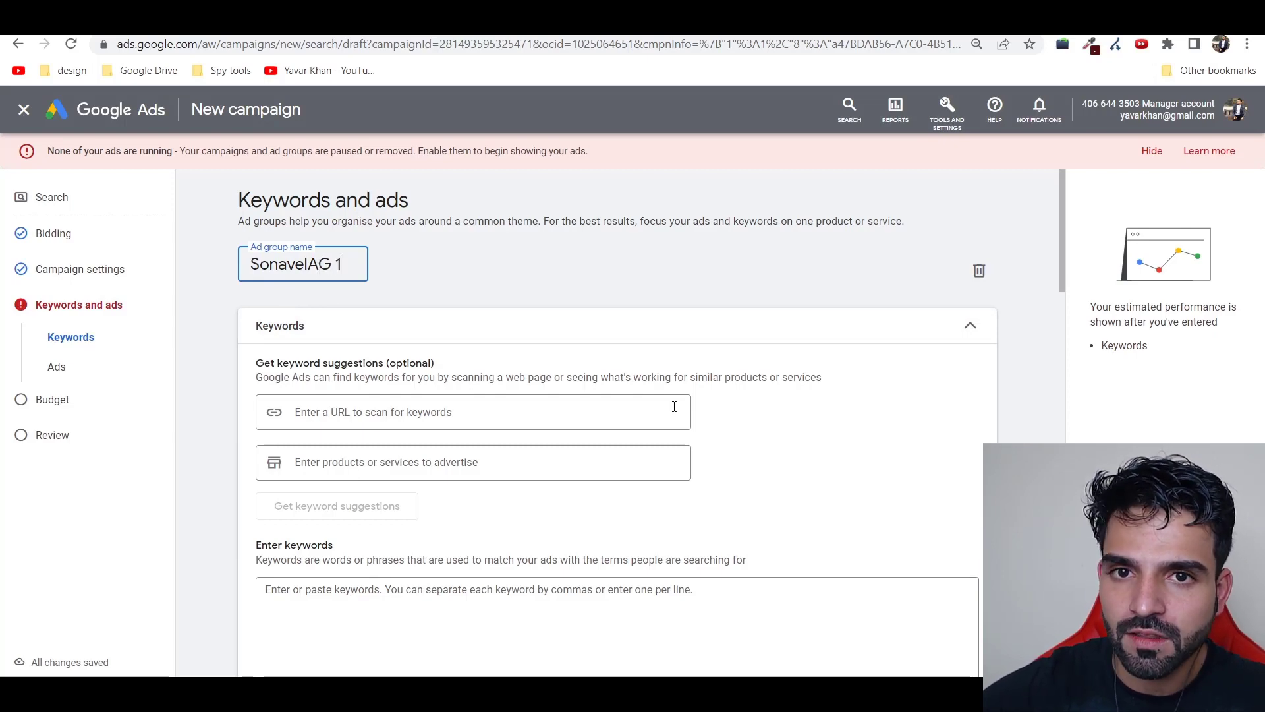
Step: Switch to the other browser window showing Bing results and open the Google home page in a new tab
{"action": "left_click", "coordinate": [666, 695]}
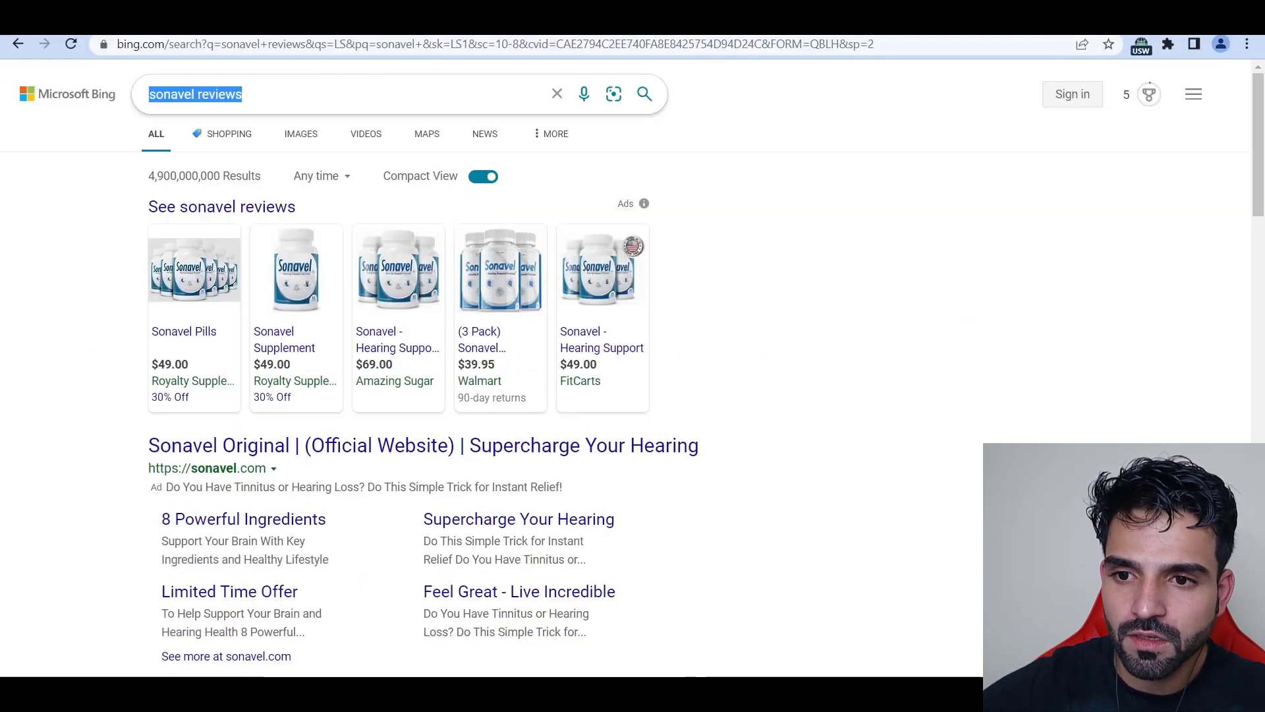
{"action": "key", "text": "ctrl+t"}
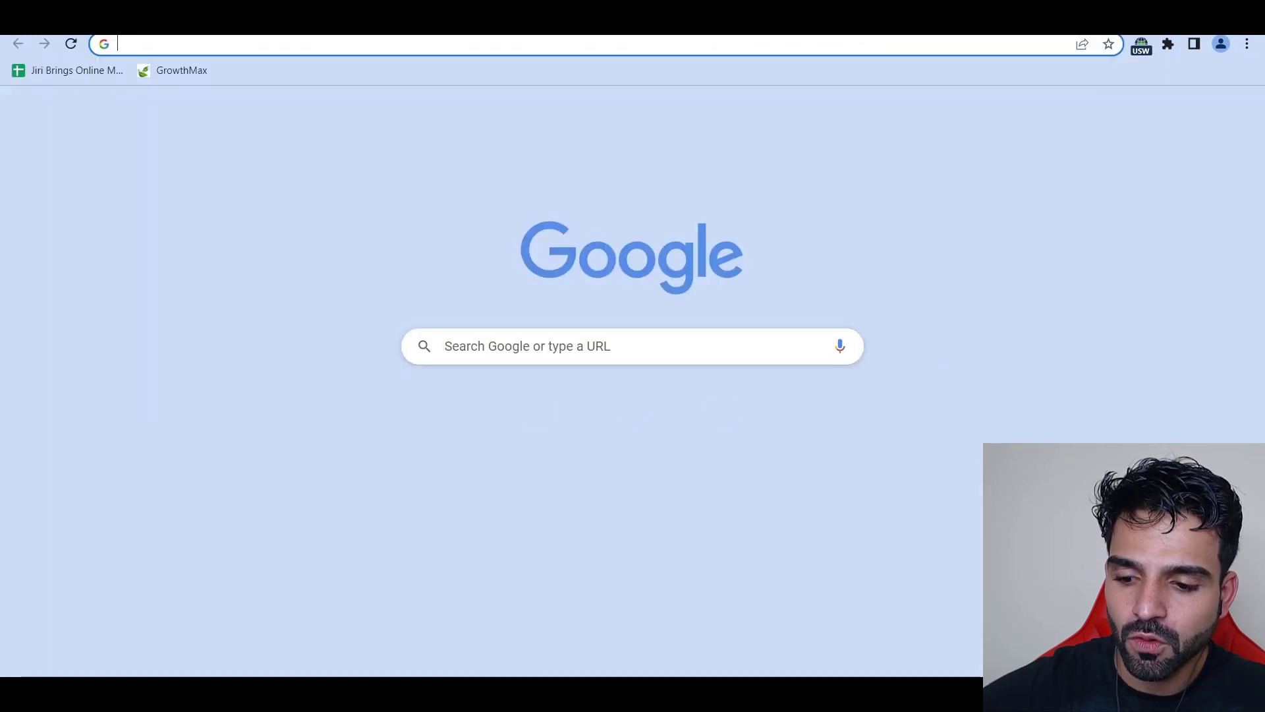
{"action": "type", "text": "goo"}
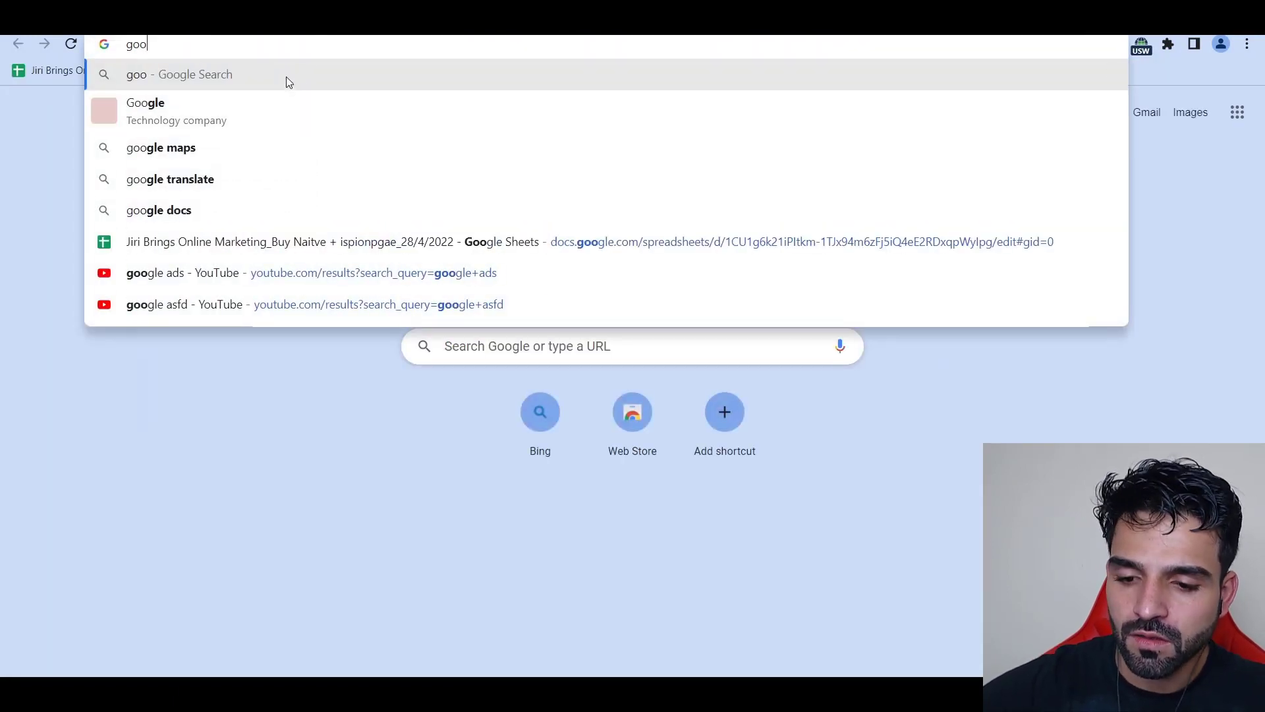
{"action": "left_click", "coordinate": [430, 315]}
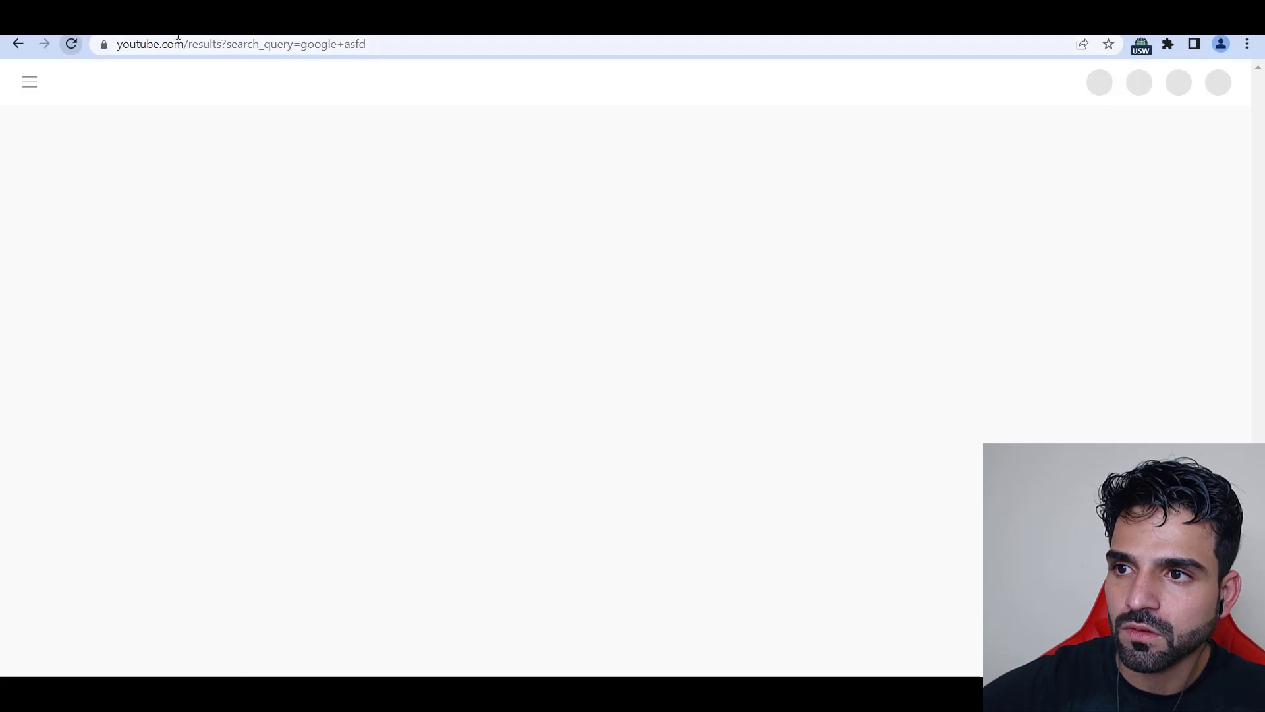
{"action": "left_click", "coordinate": [224, 41]}
{"action": "type", "text": "googlr"}
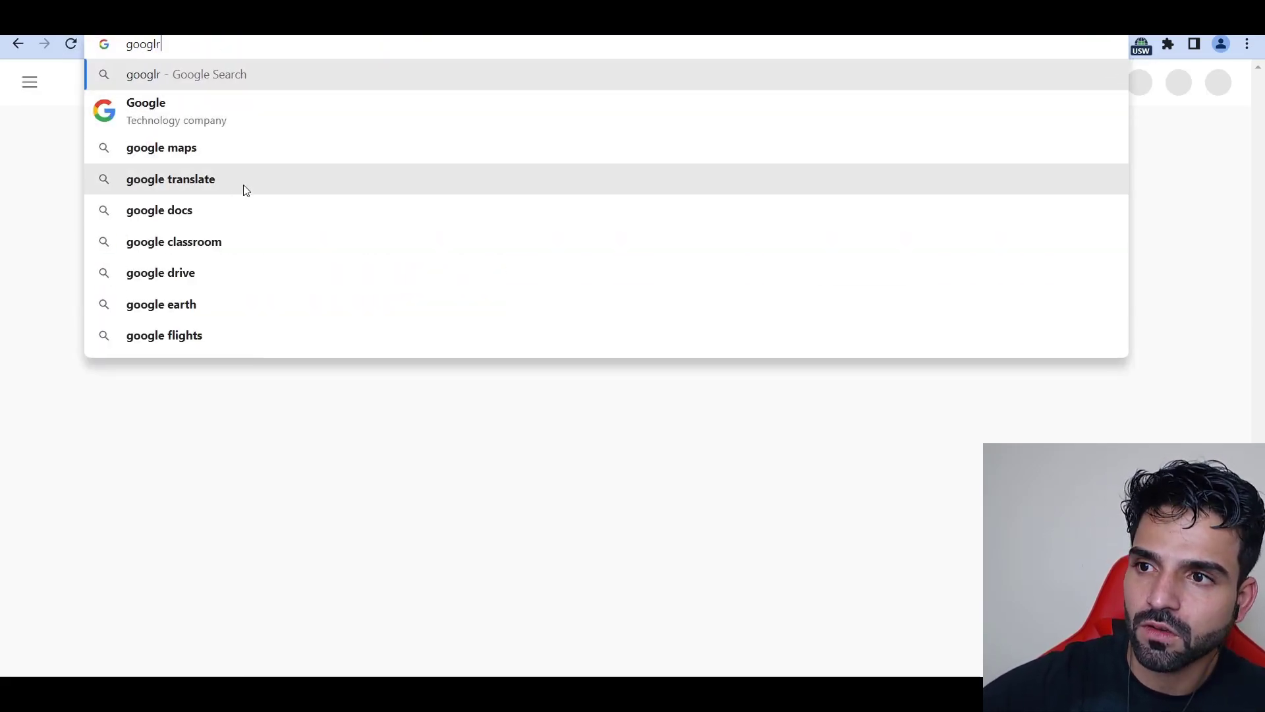
{"action": "left_click", "coordinate": [195, 103]}
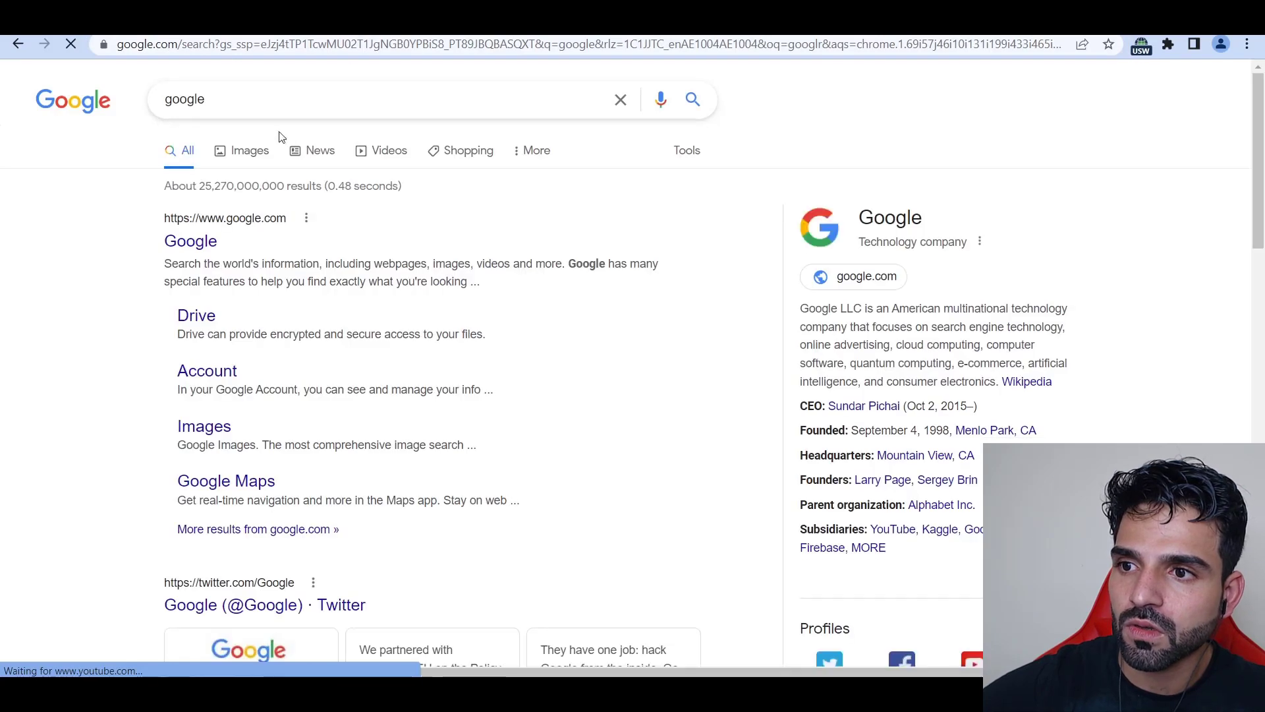
{"action": "left_click", "coordinate": [189, 240]}
Step: Search Google for "sonavel reviews" and look through the ads on the results page
{"action": "type", "text": "sonavel reviews"}
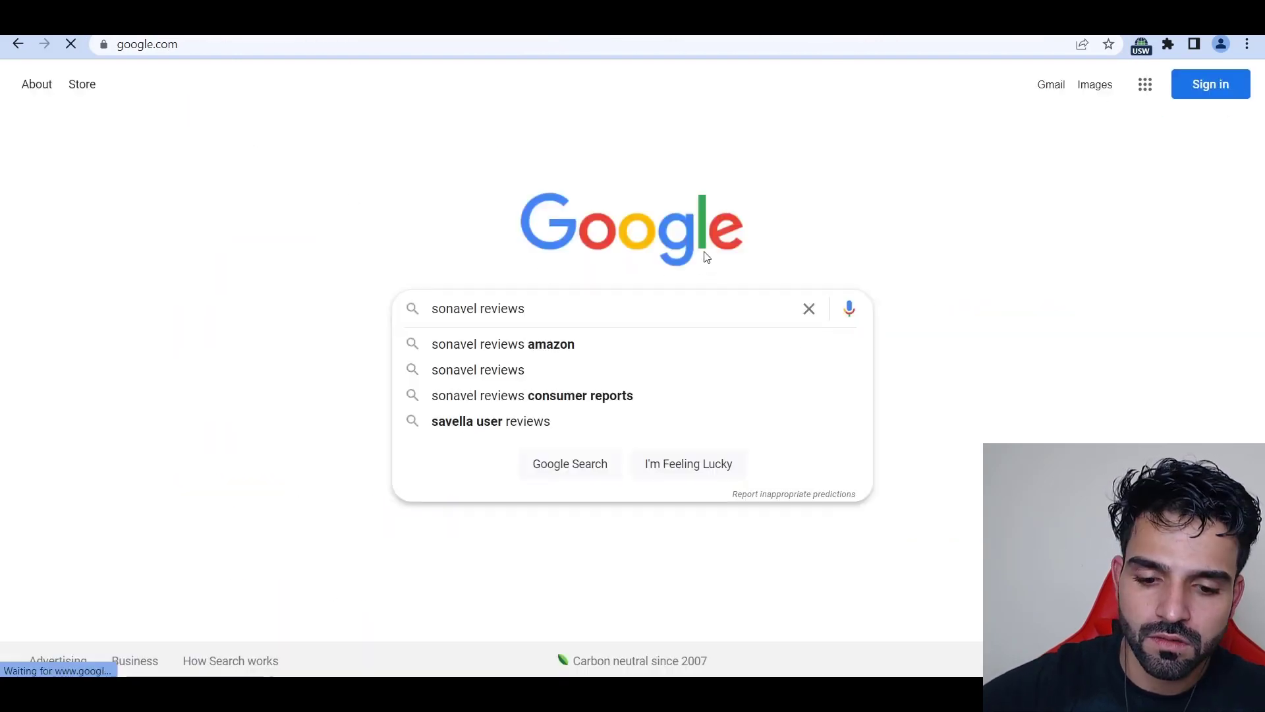
{"action": "key", "text": "Return"}
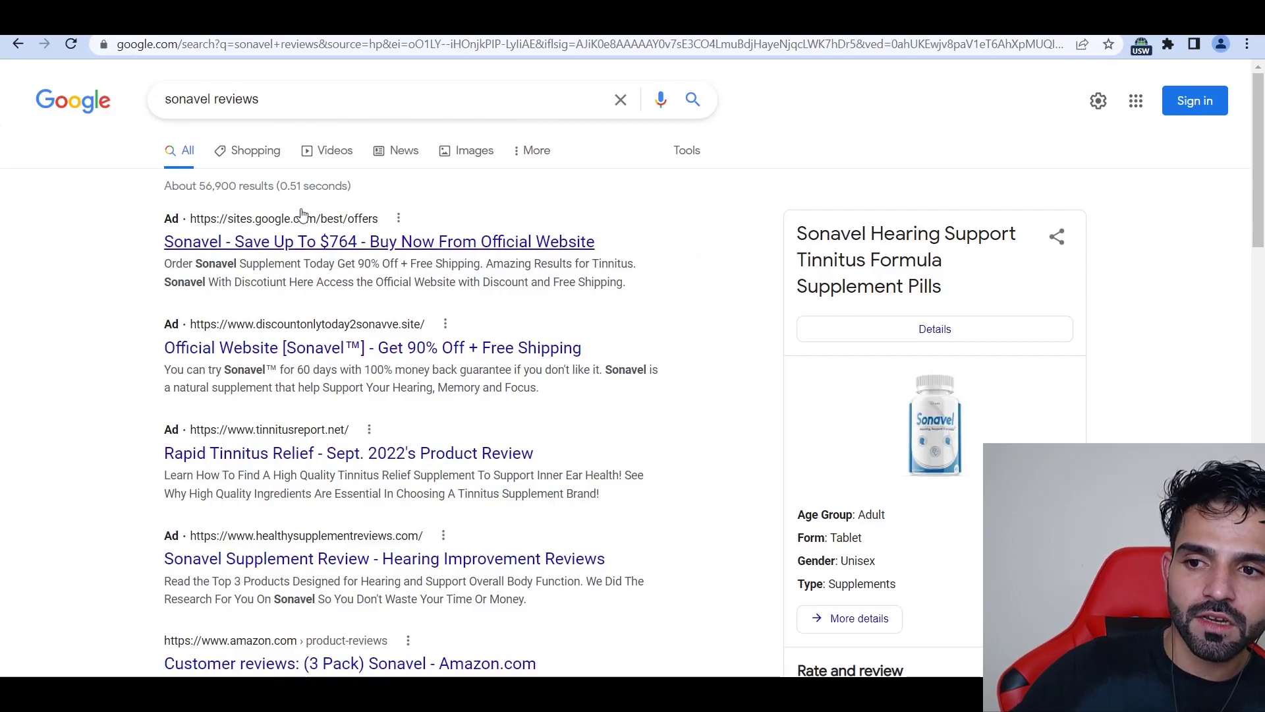
{"action": "scroll", "coordinate": [221, 264], "scroll_direction": "down", "scroll_amount": 10}
{"action": "scroll", "coordinate": [221, 264], "scroll_direction": "down", "scroll_amount": 5}
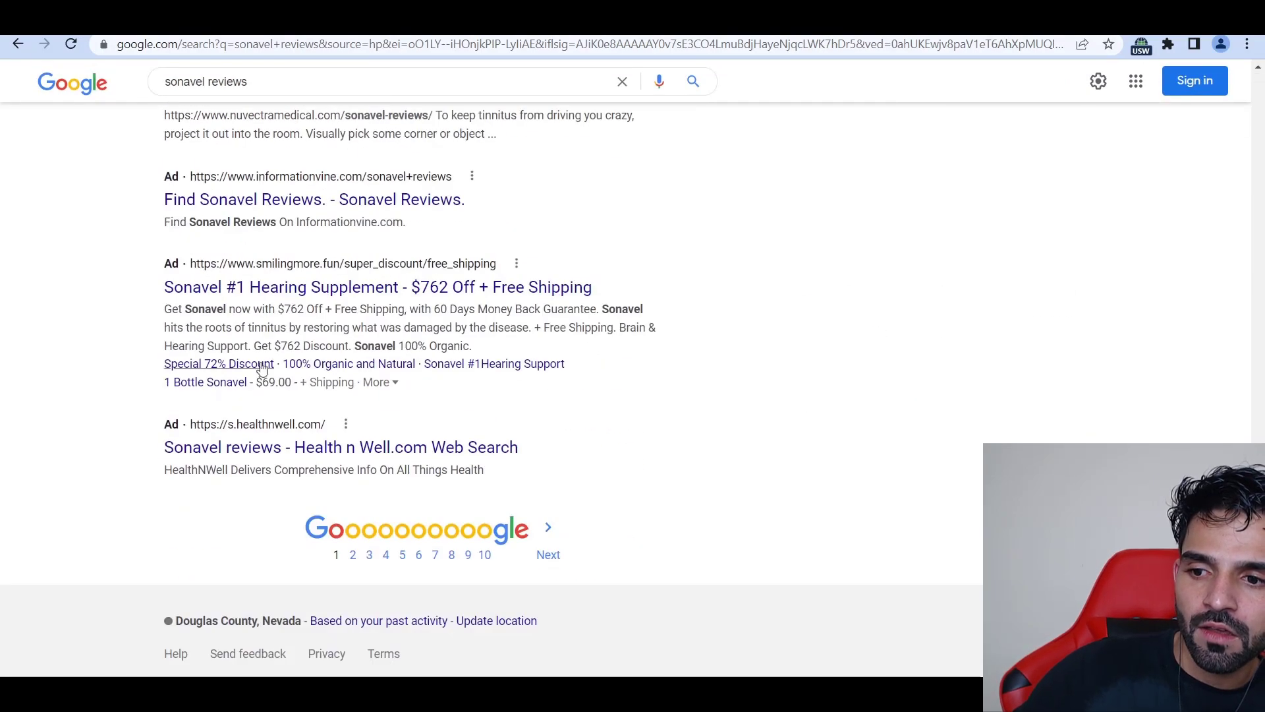
{"action": "scroll", "coordinate": [220, 264], "scroll_direction": "up", "scroll_amount": 15}
Step: Open the report of Google's search predictions for "sonavel reviews" and copy the Sonavel suggestions
{"action": "left_click", "coordinate": [334, 102]}
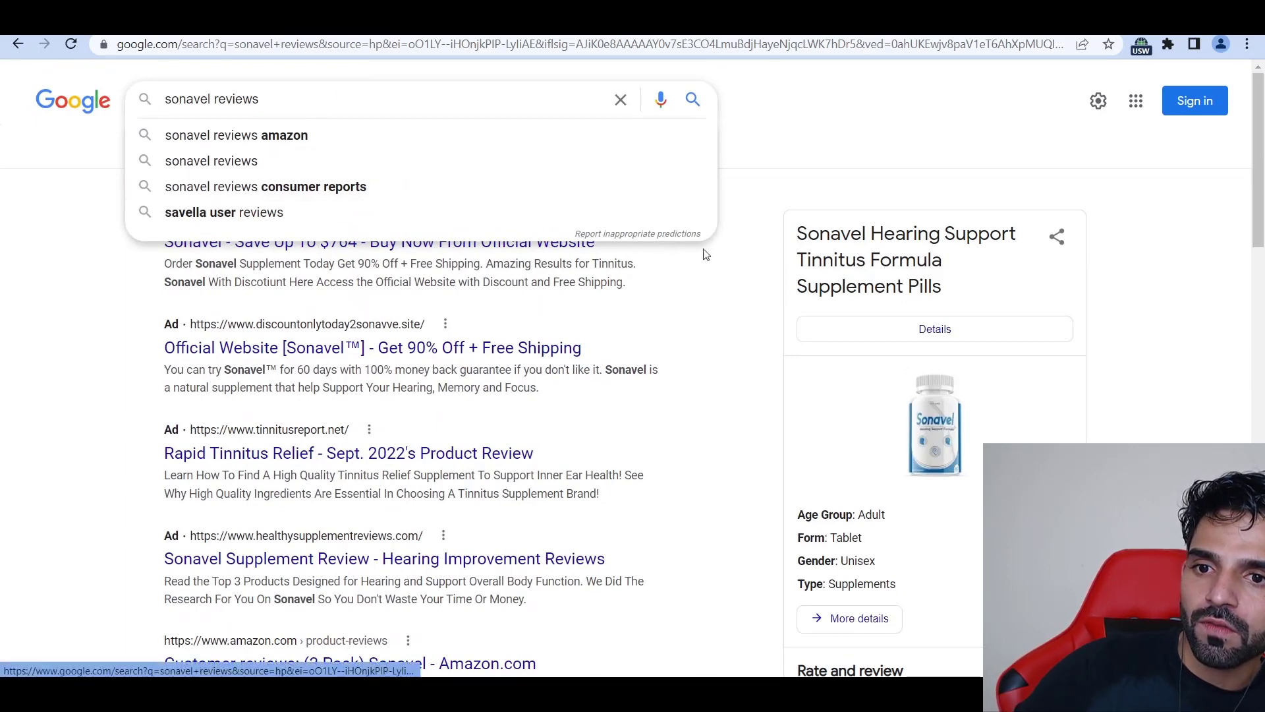
{"action": "left_click", "coordinate": [668, 237]}
{"action": "left_click_drag", "start_coordinate": [708, 293], "coordinate": [473, 211]}
{"action": "key", "text": "ctrl+c"}
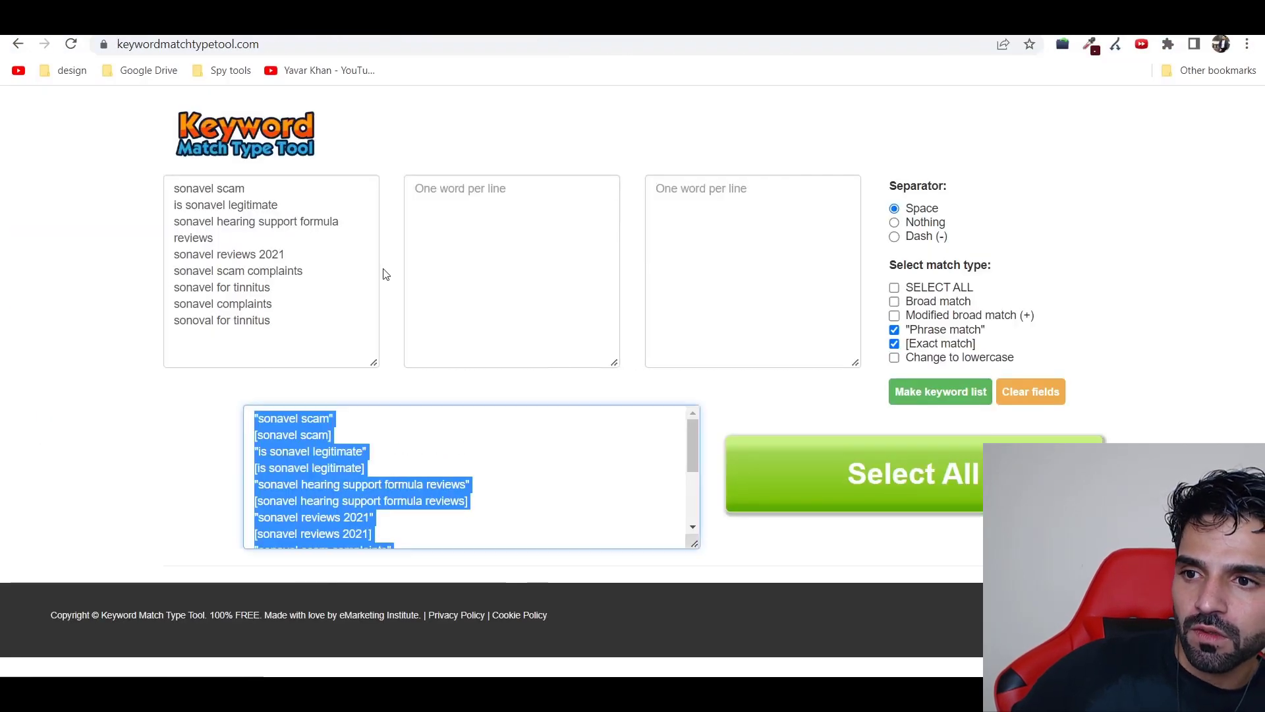
Step: In Keyword Match Type Tool, replace the source keywords with the copied "sonavel reviews" suggestions and clear the generated list
{"action": "left_click", "coordinate": [330, 280]}
{"action": "key", "text": "ctrl+a"}
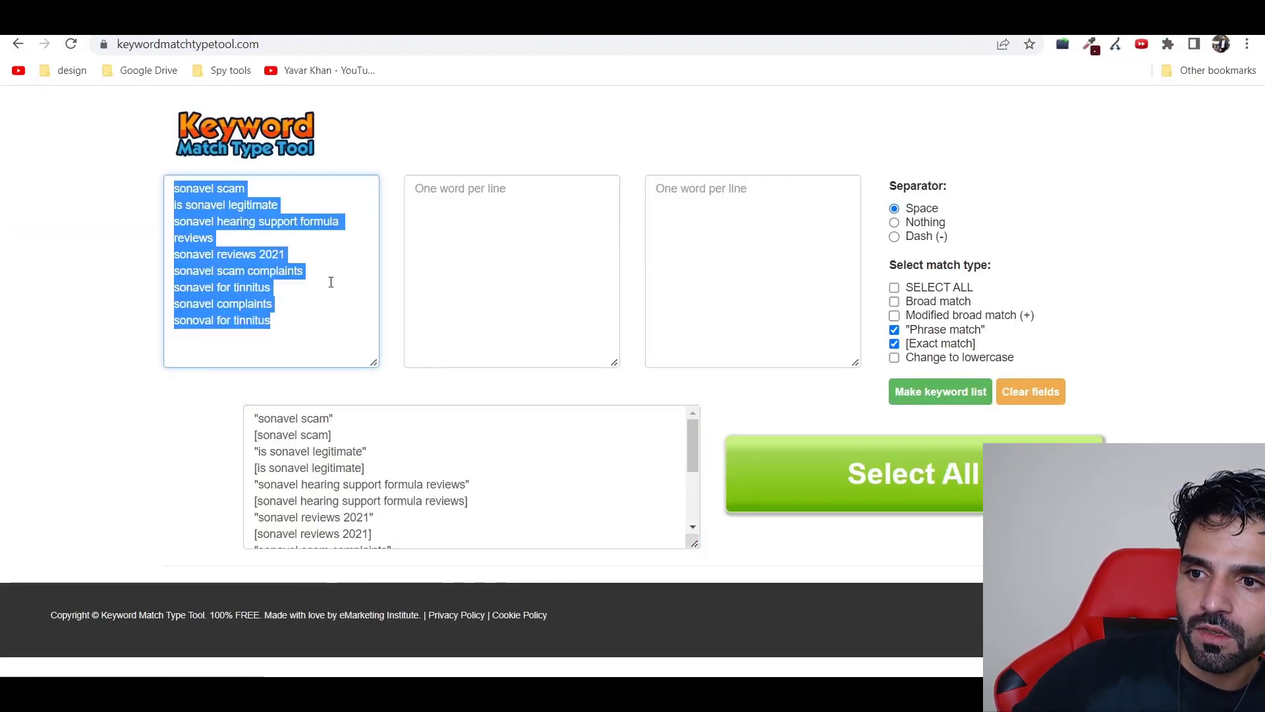
{"action": "key", "text": "ctrl+v"}
{"action": "key", "text": "ctrl+a"}
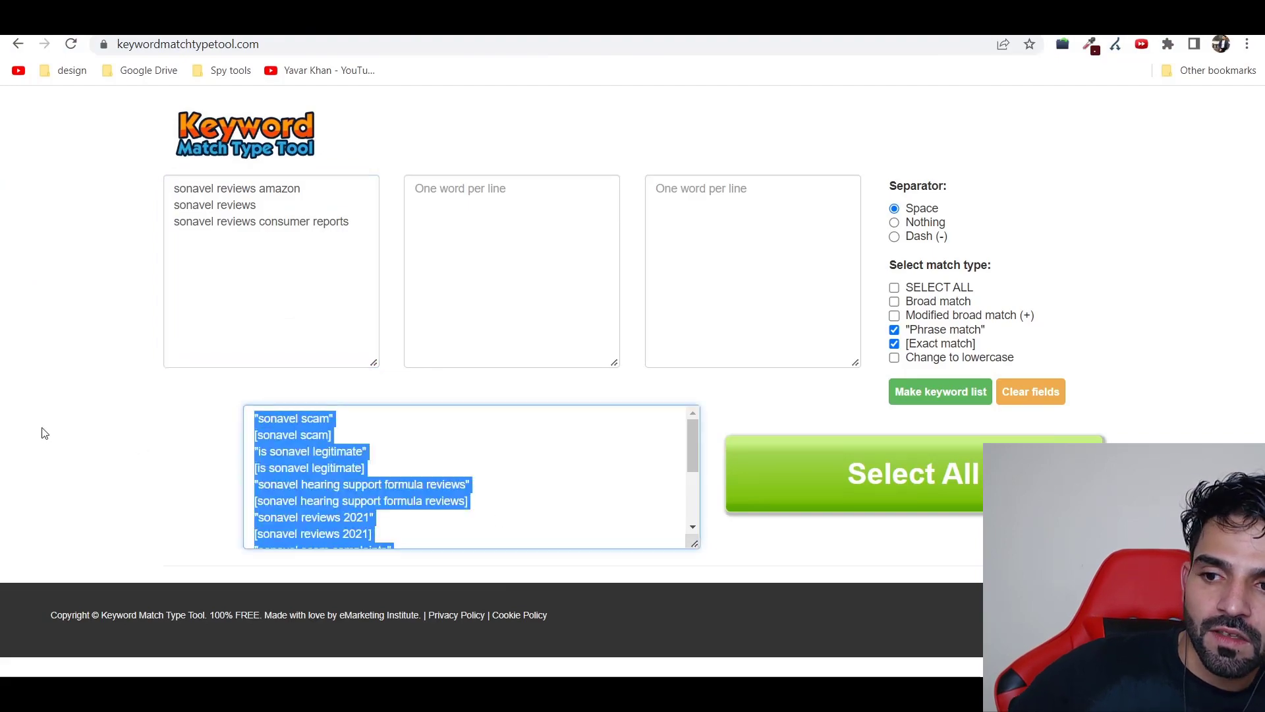
{"action": "key", "text": "Delete"}
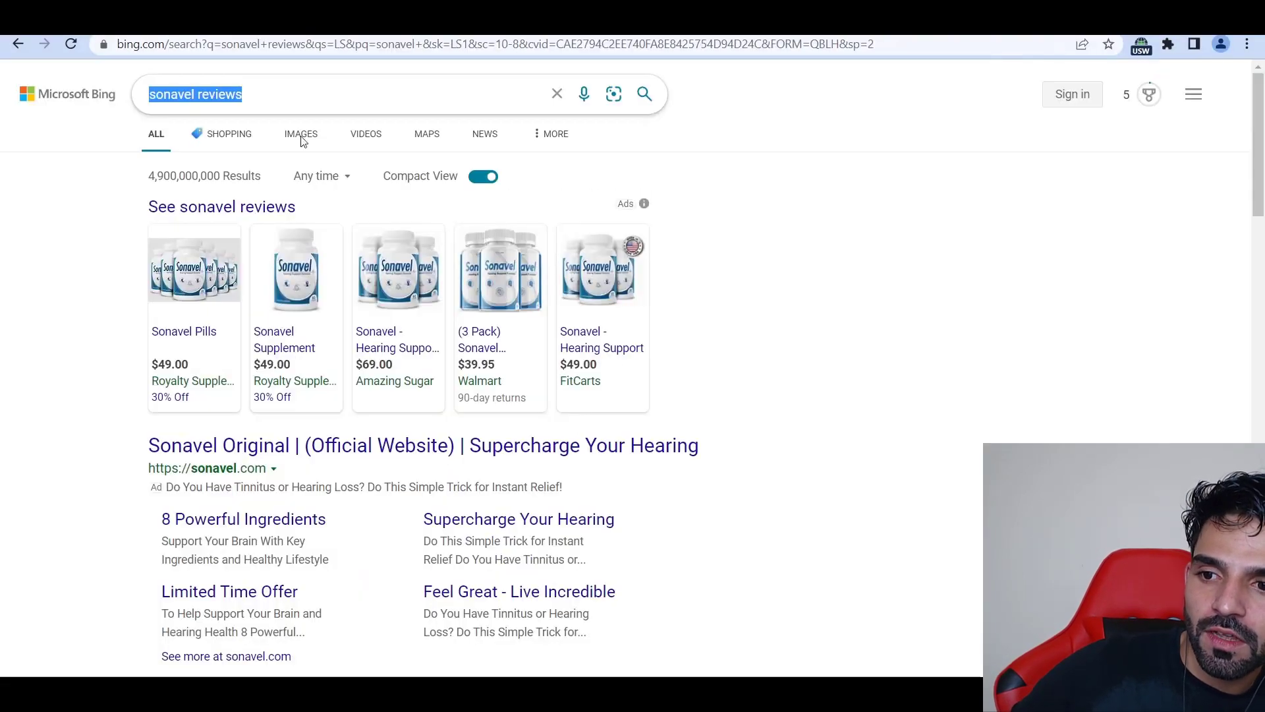
Step: Copy Bing's related searches for "sonavel reviews" and add them to the source keywords in Keyword Match Type Tool
{"action": "scroll", "coordinate": [297, 329], "scroll_direction": "down", "scroll_amount": 15}
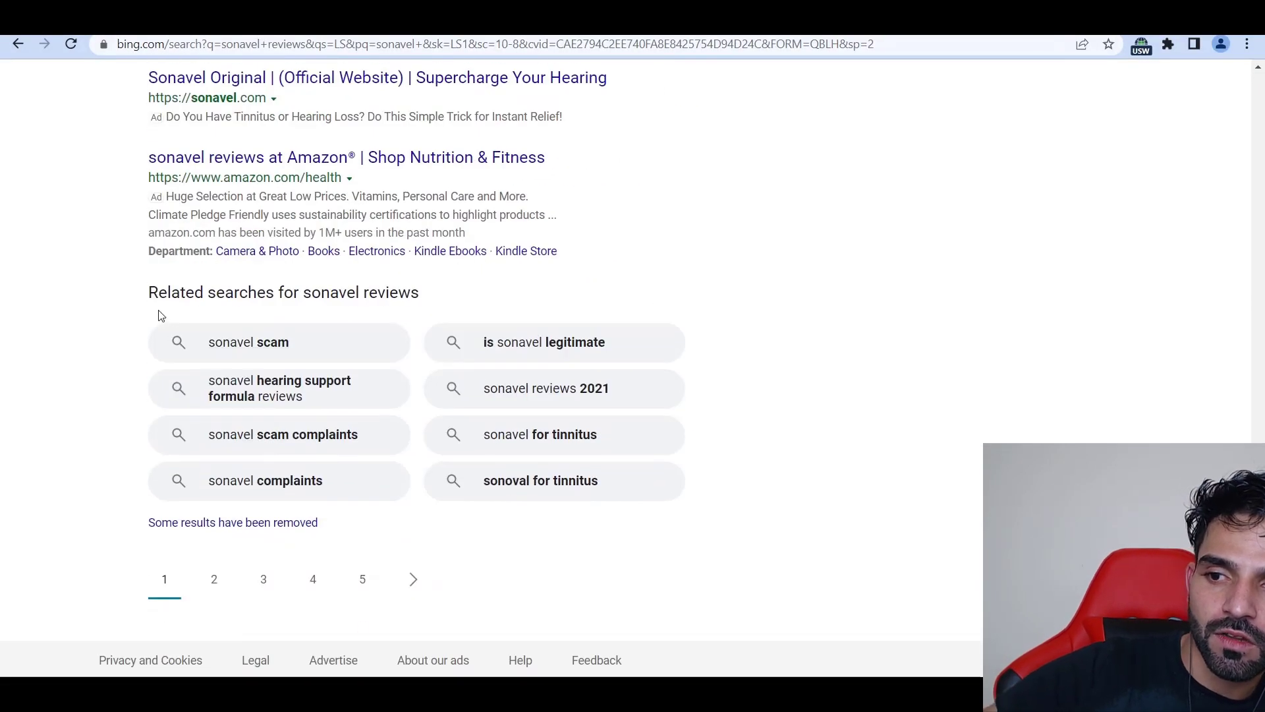
{"action": "left_click_drag", "start_coordinate": [160, 315], "coordinate": [609, 492]}
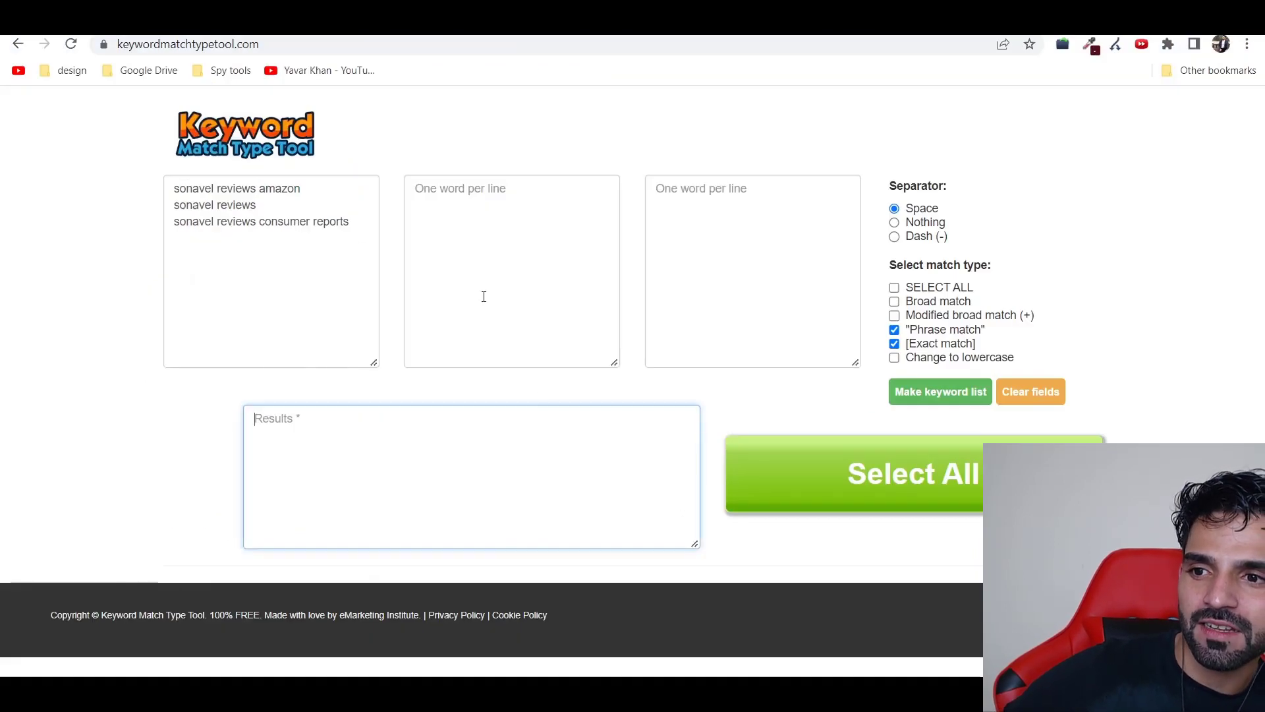
{"action": "left_click", "coordinate": [346, 242]}
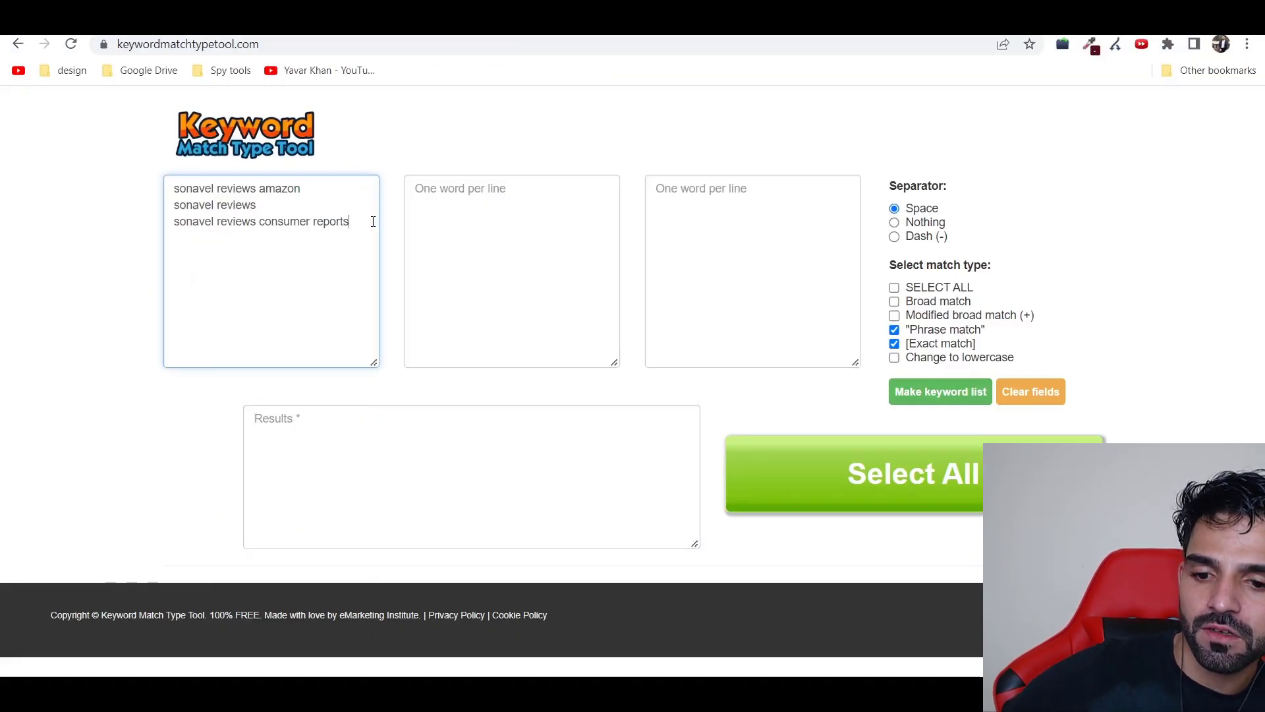
{"action": "key", "text": "ctrl+v"}
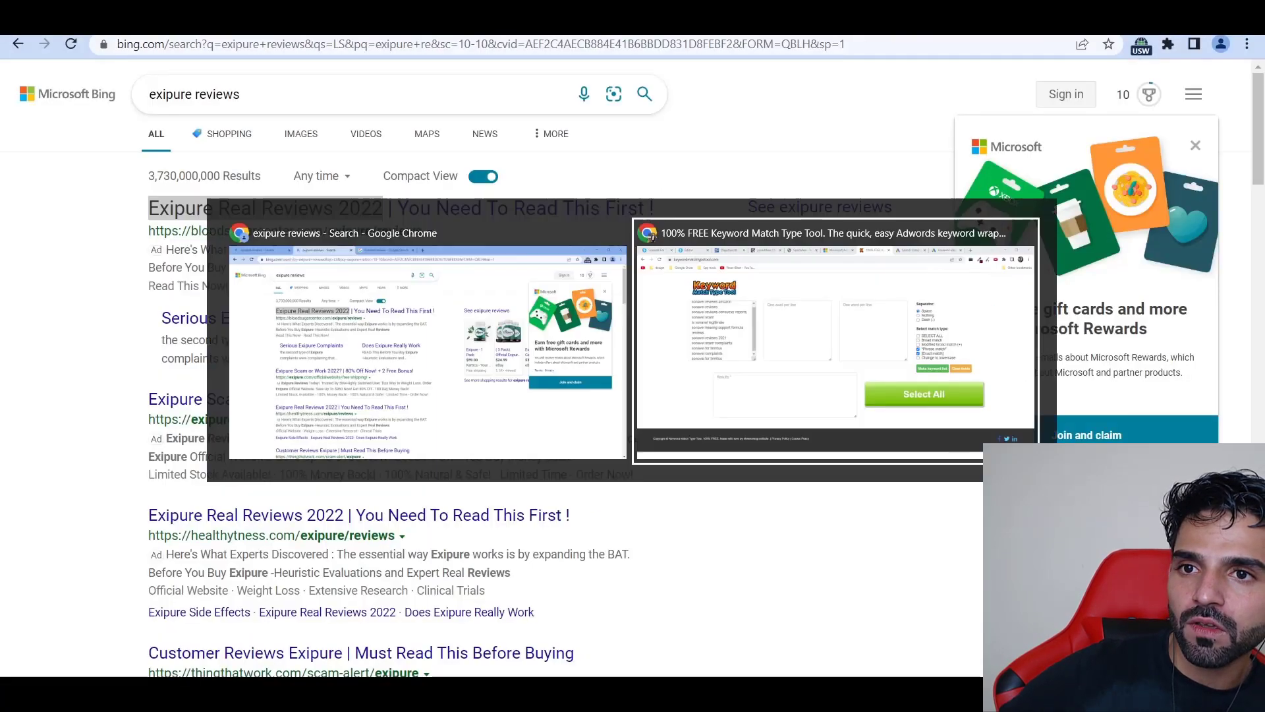
Step: In Google Ads Keyword Planner, sort the ideas by high-range top of page bid and copy the keyword "reviews of sonavel"
{"action": "key", "text": "alt+Tab"}
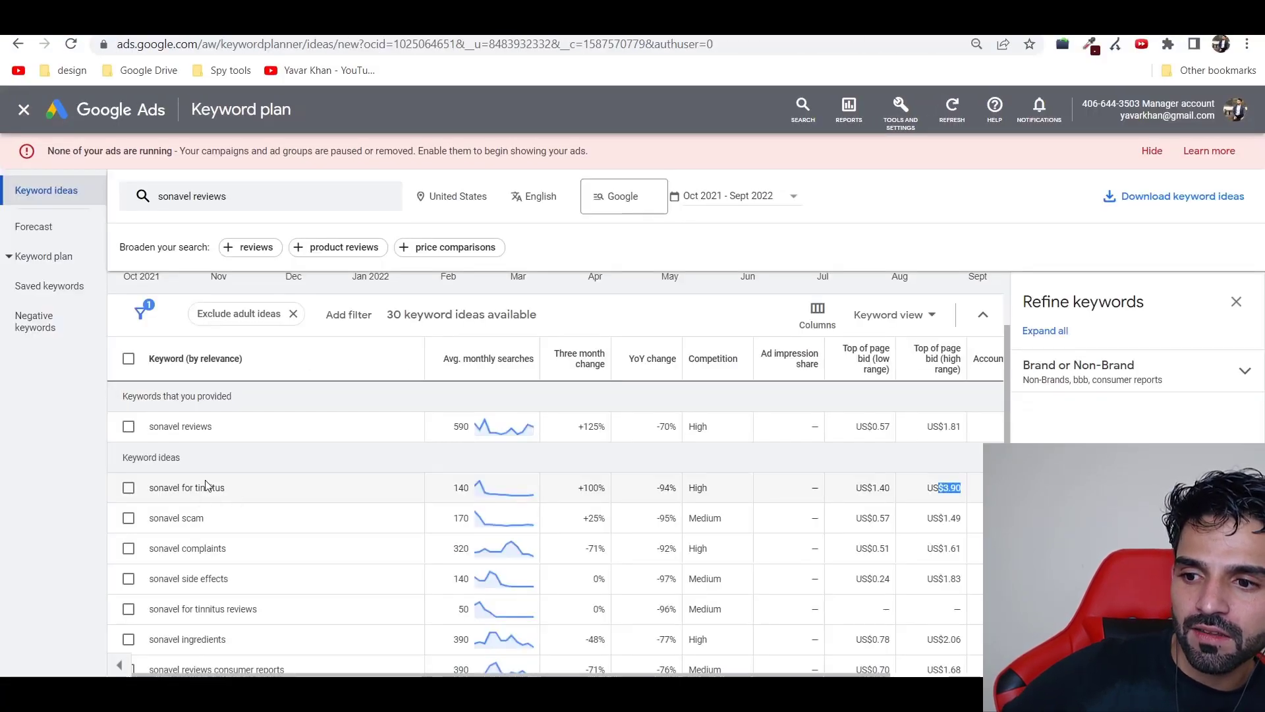
{"action": "scroll", "coordinate": [248, 480], "scroll_direction": "down", "scroll_amount": 10}
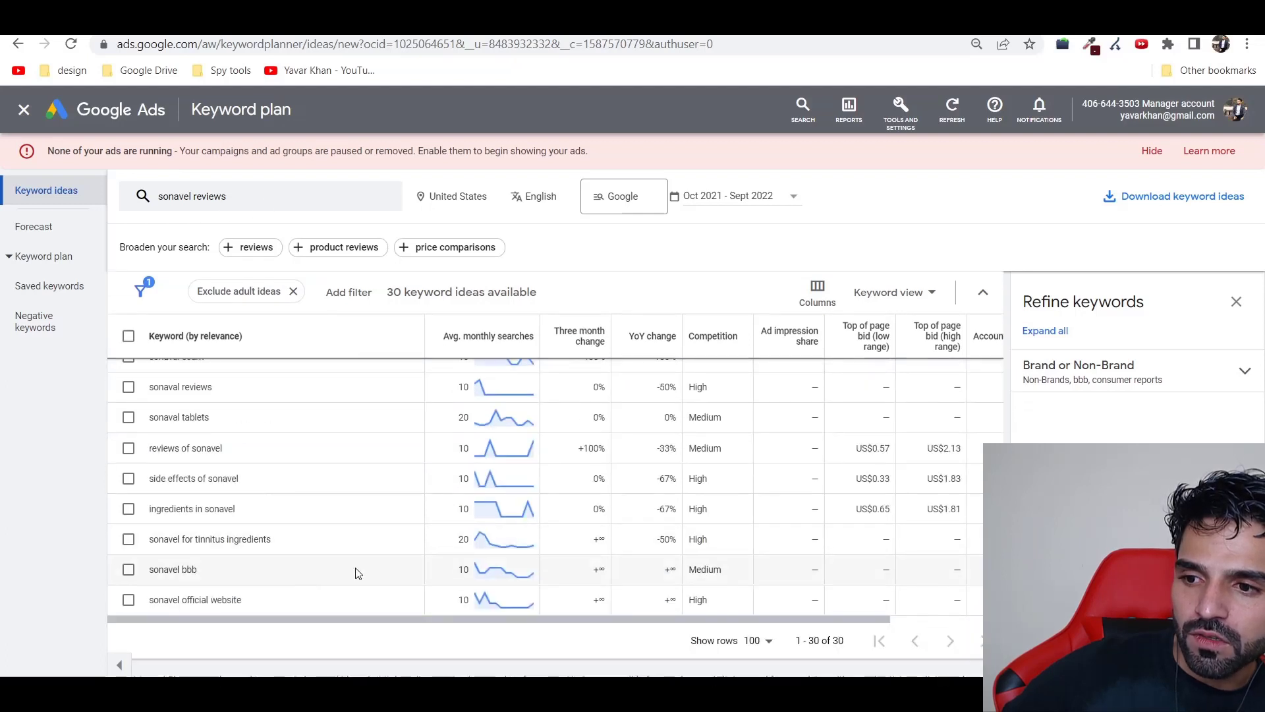
{"action": "left_click_drag", "start_coordinate": [244, 454], "coordinate": [145, 460]}
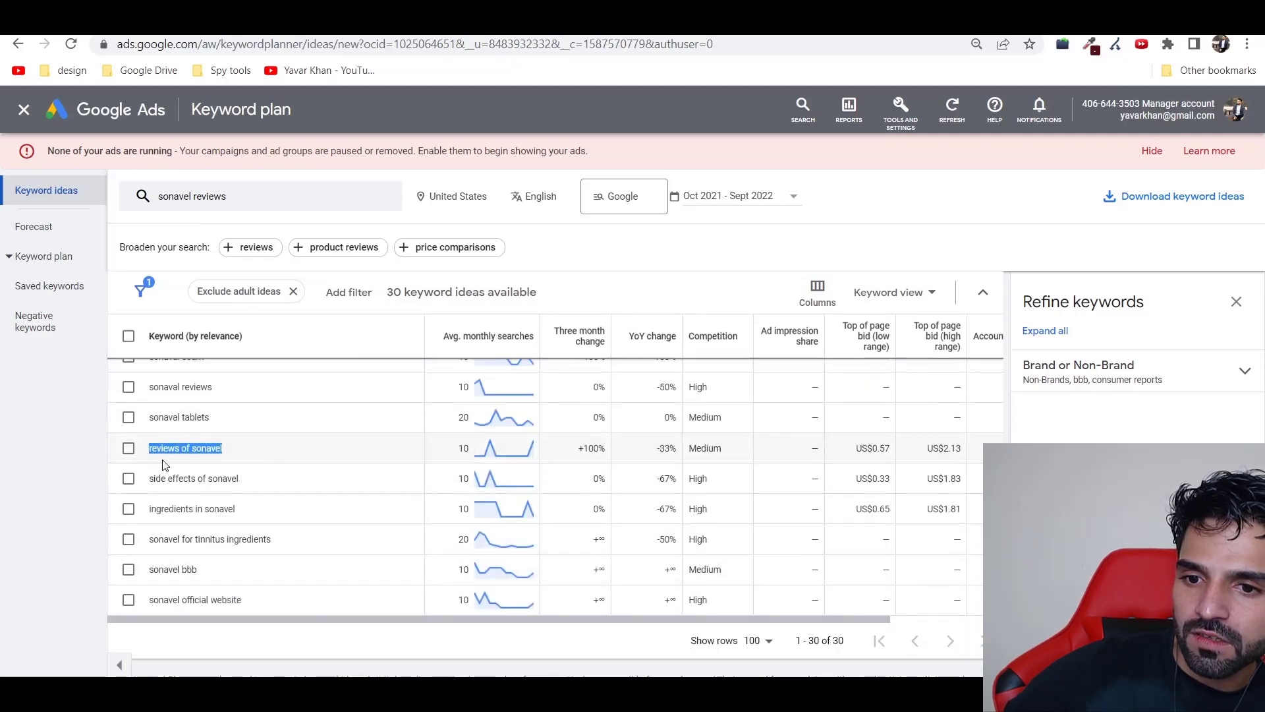
{"action": "left_click", "coordinate": [941, 336]}
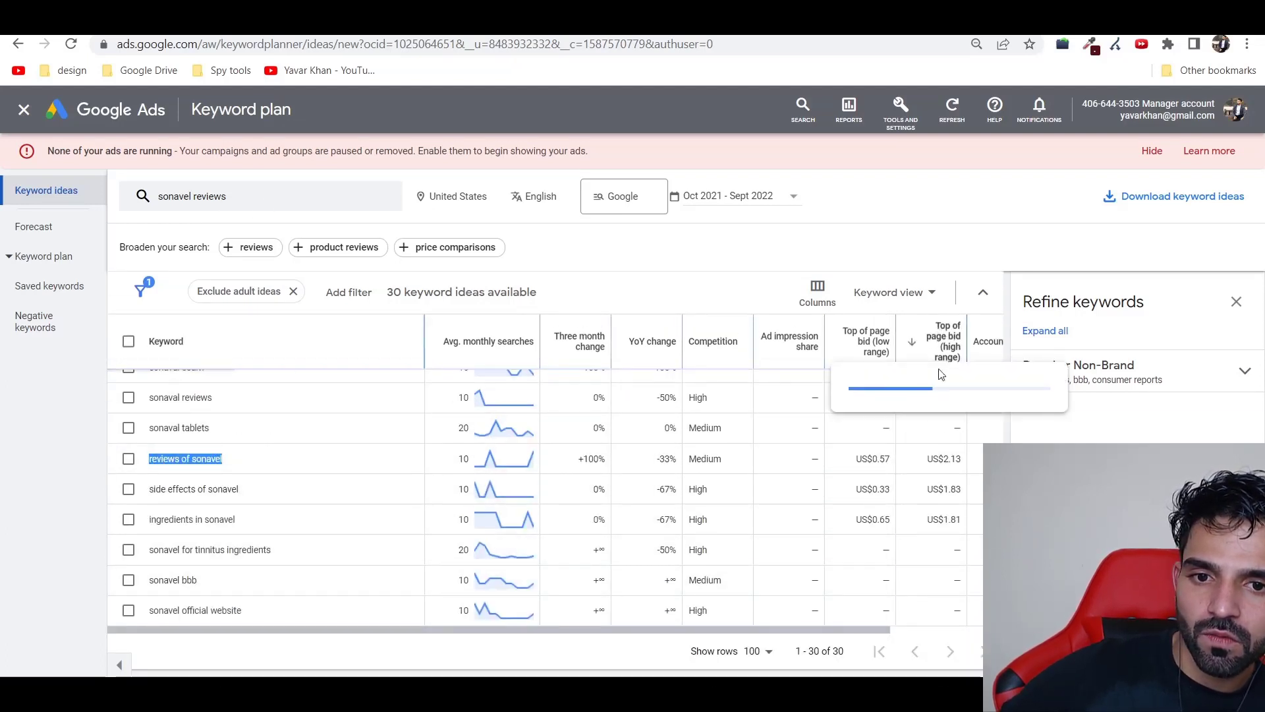
{"action": "scroll", "coordinate": [943, 543], "scroll_direction": "up", "scroll_amount": 5}
{"action": "scroll", "coordinate": [929, 461], "scroll_direction": "down", "scroll_amount": 3}
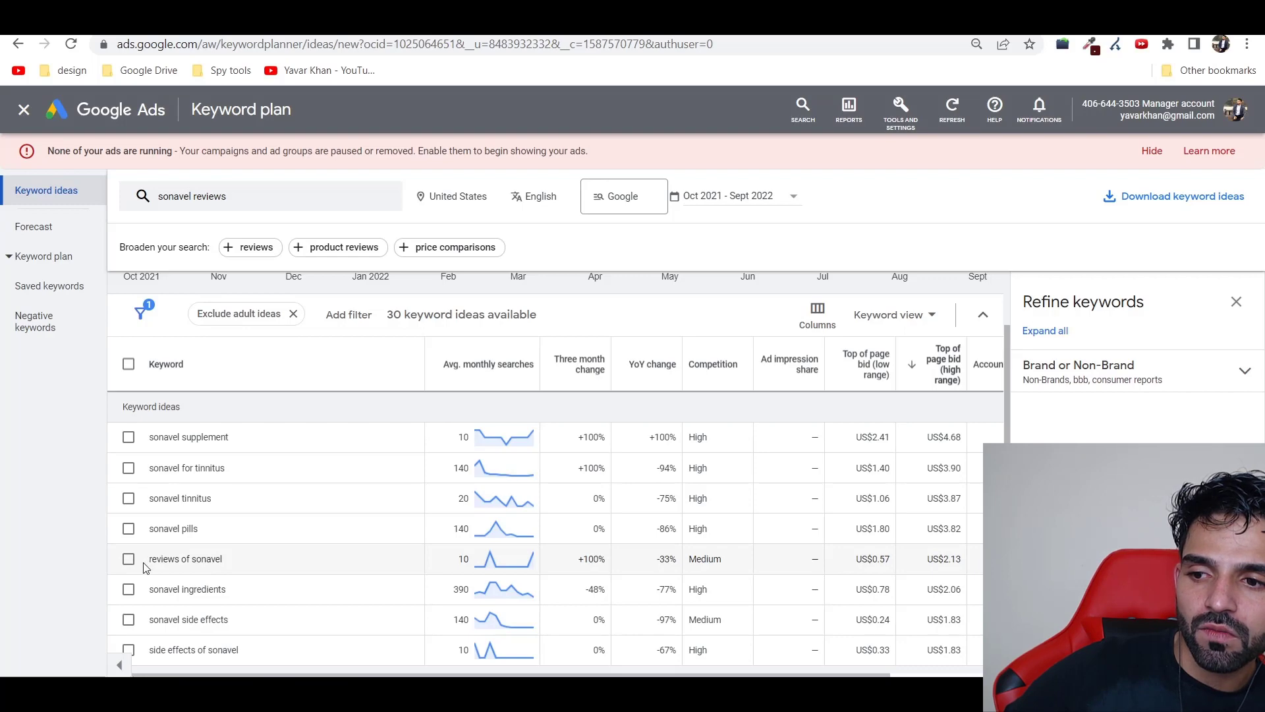
{"action": "left_click_drag", "start_coordinate": [145, 568], "coordinate": [255, 562]}
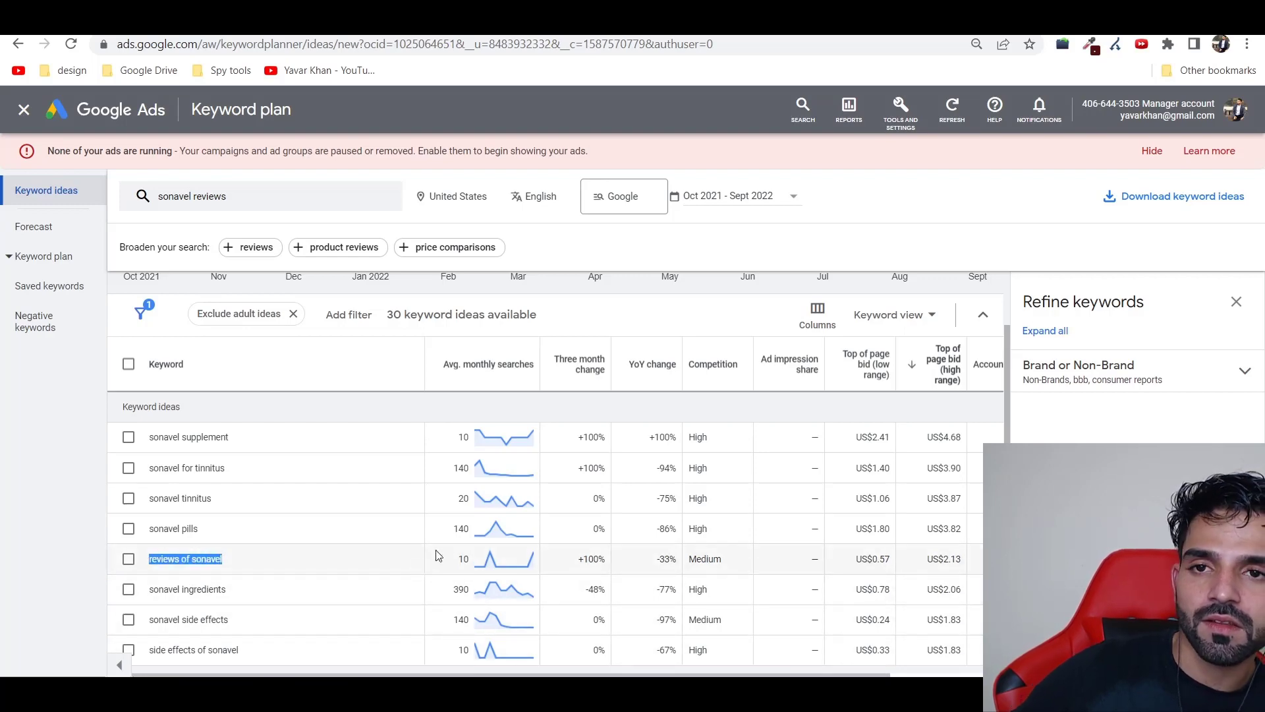
Step: Add "reviews of sonavel" on a new line at the end of the source keywords in Keyword Match Type Tool
{"action": "left_click", "coordinate": [649, 22]}
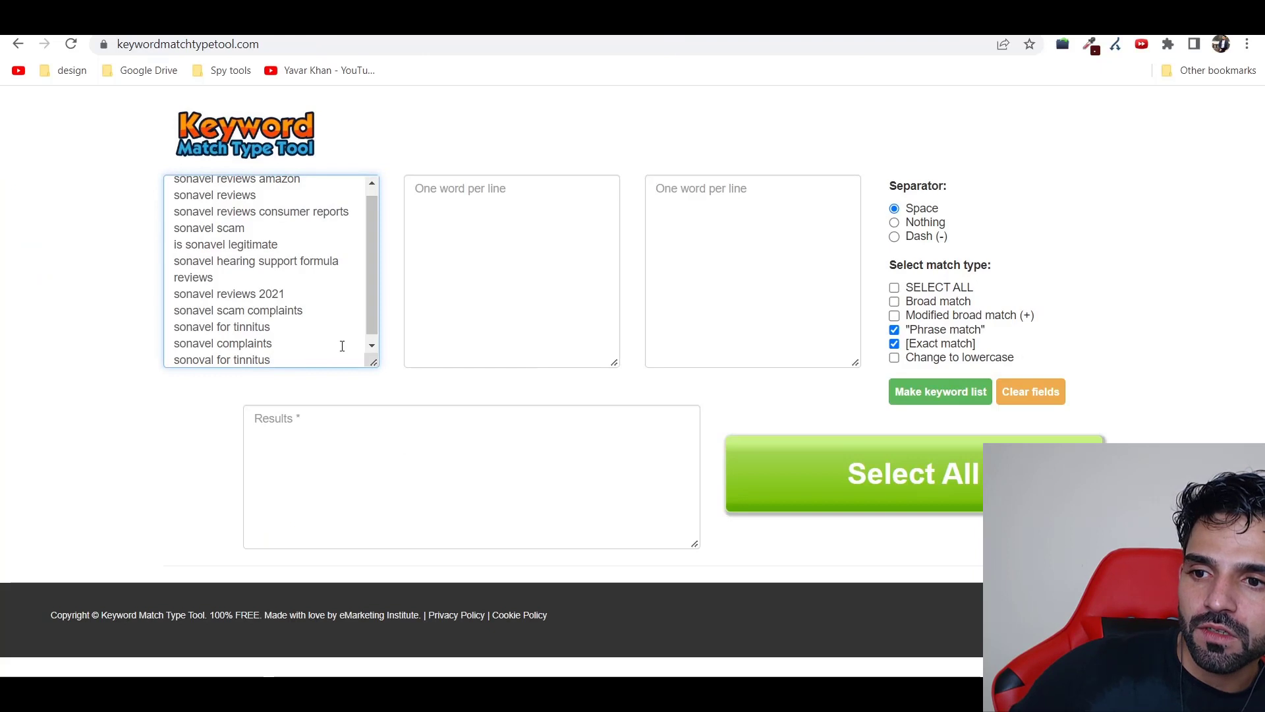
{"action": "left_click", "coordinate": [325, 367]}
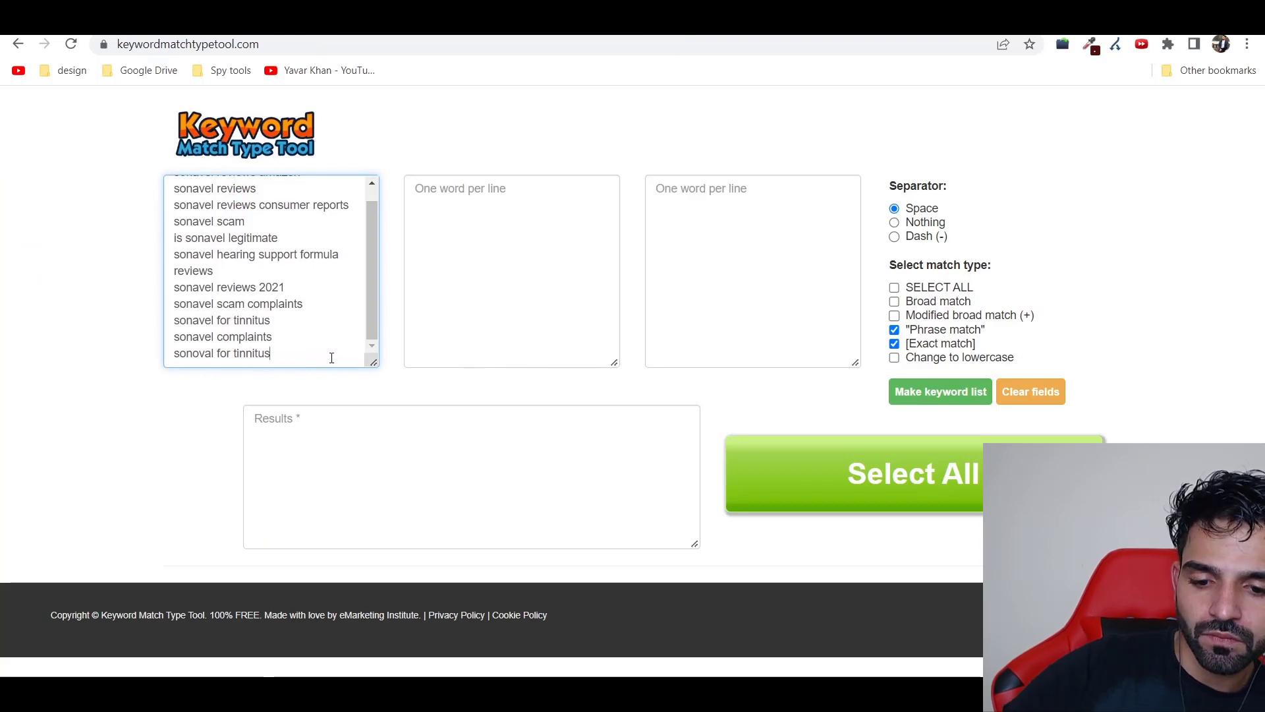
{"action": "key", "text": "Return"}
{"action": "key", "text": "ctrl+v"}
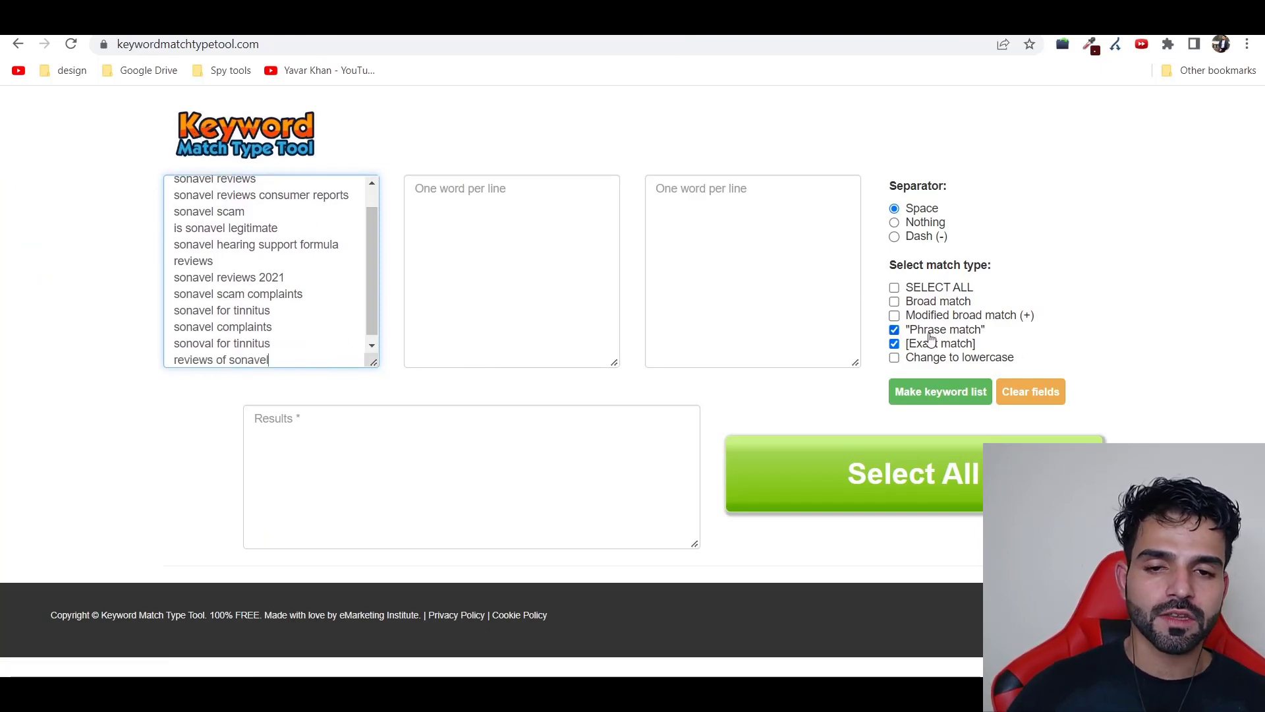
Step: Enable lowercase conversion, generate the phrase- and exact-match keyword list, and copy the whole list
{"action": "left_click", "coordinate": [929, 363]}
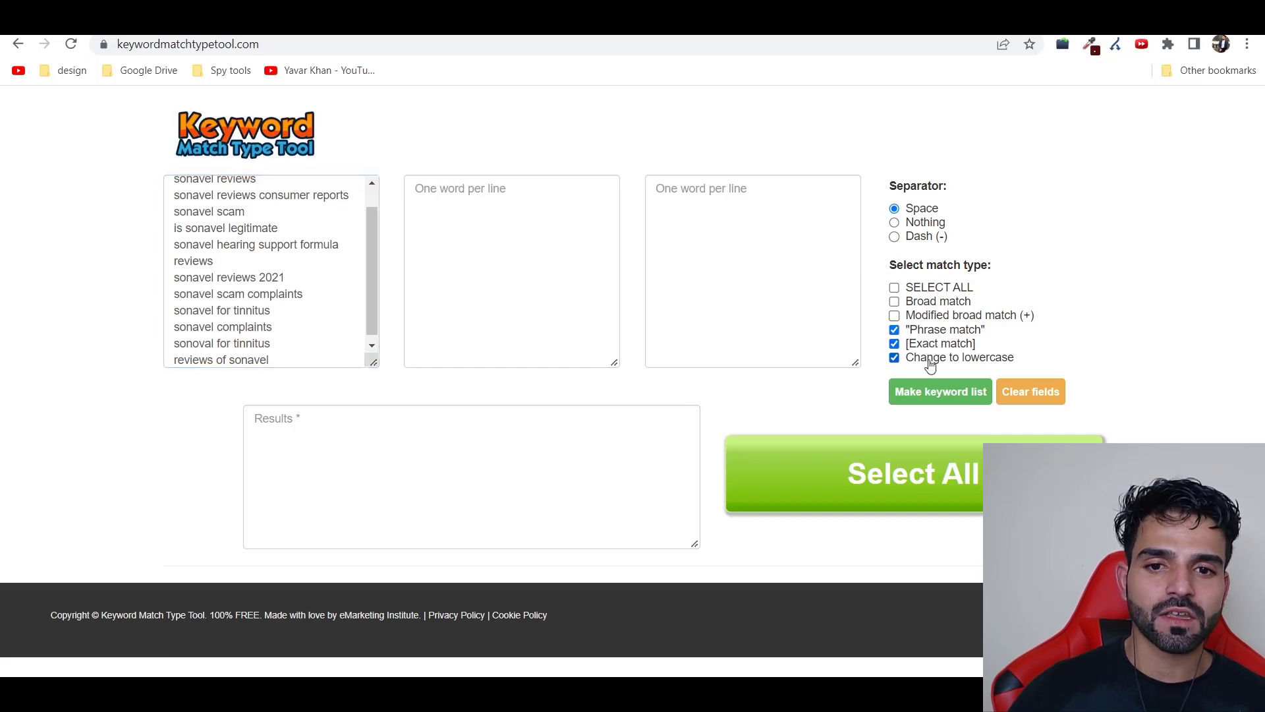
{"action": "left_click", "coordinate": [938, 394]}
{"action": "left_click", "coordinate": [528, 438]}
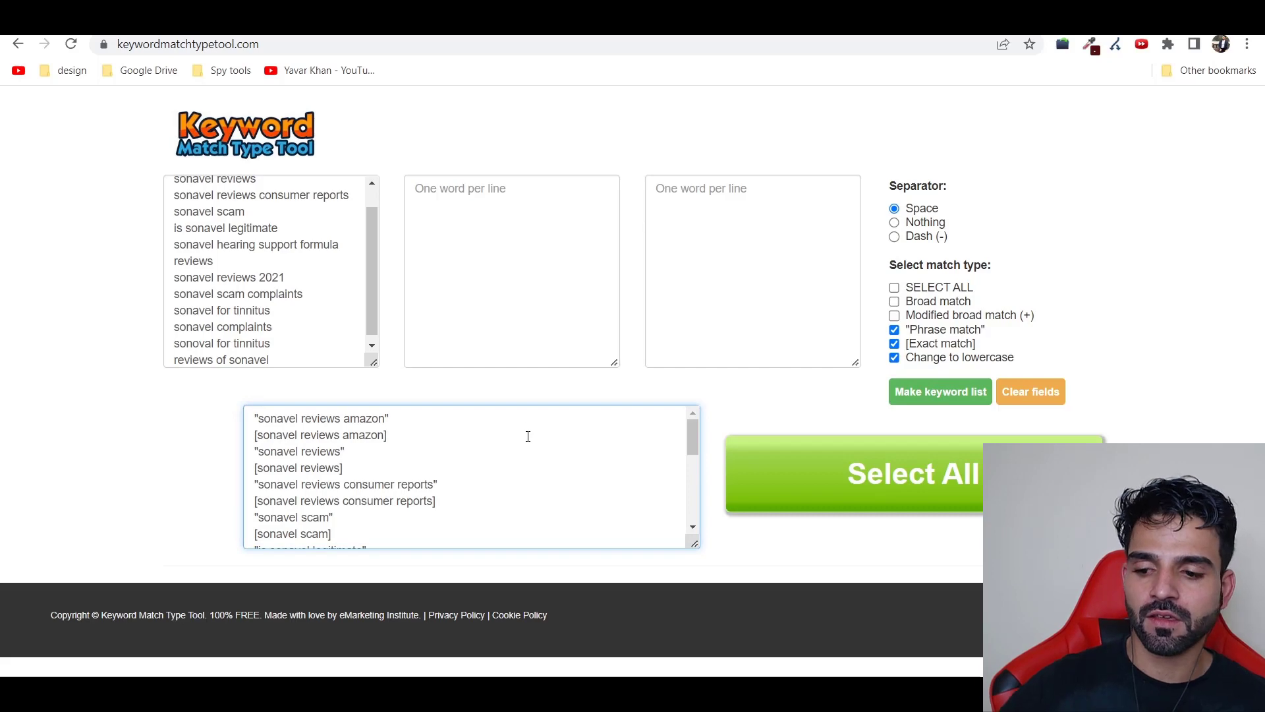
{"action": "key", "text": "ctrl+a"}
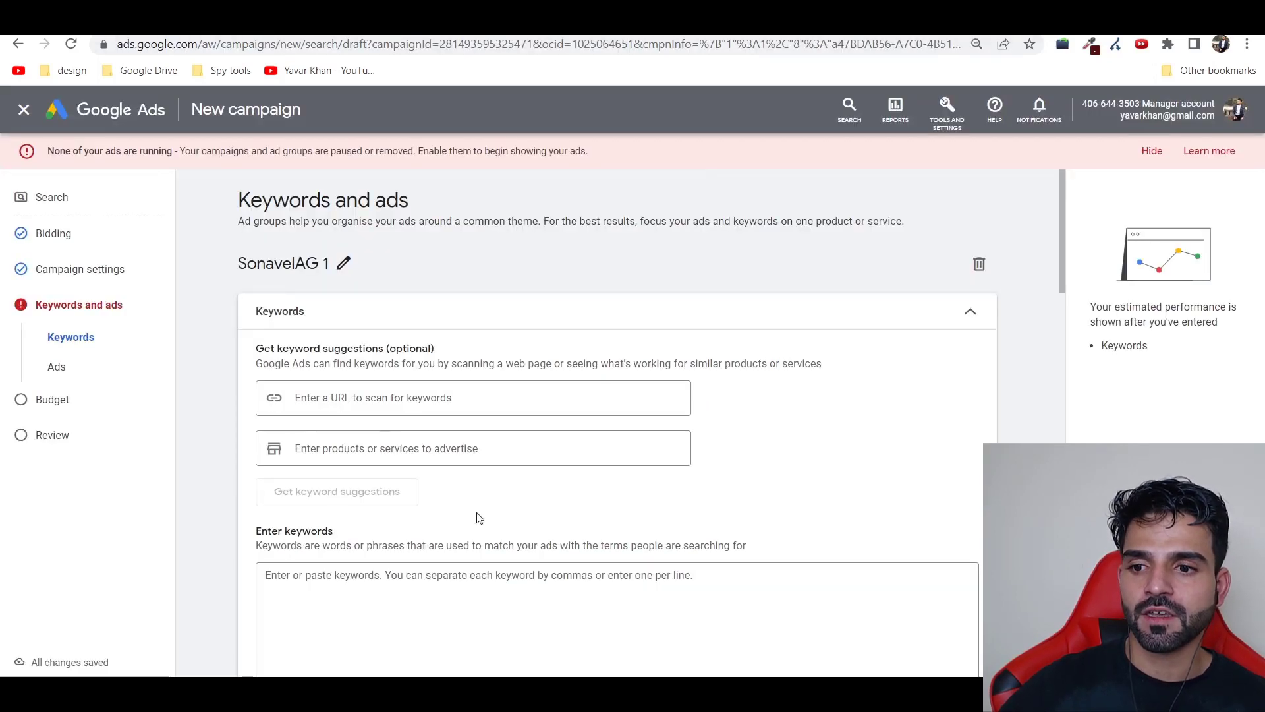
Step: Paste the generated phrase- and exact-match keywords into the SonavelAG 1 ad group's keywords in the Google Ads campaign draft
{"action": "scroll", "coordinate": [473, 481], "scroll_direction": "down", "scroll_amount": 5}
{"action": "left_click", "coordinate": [471, 329]}
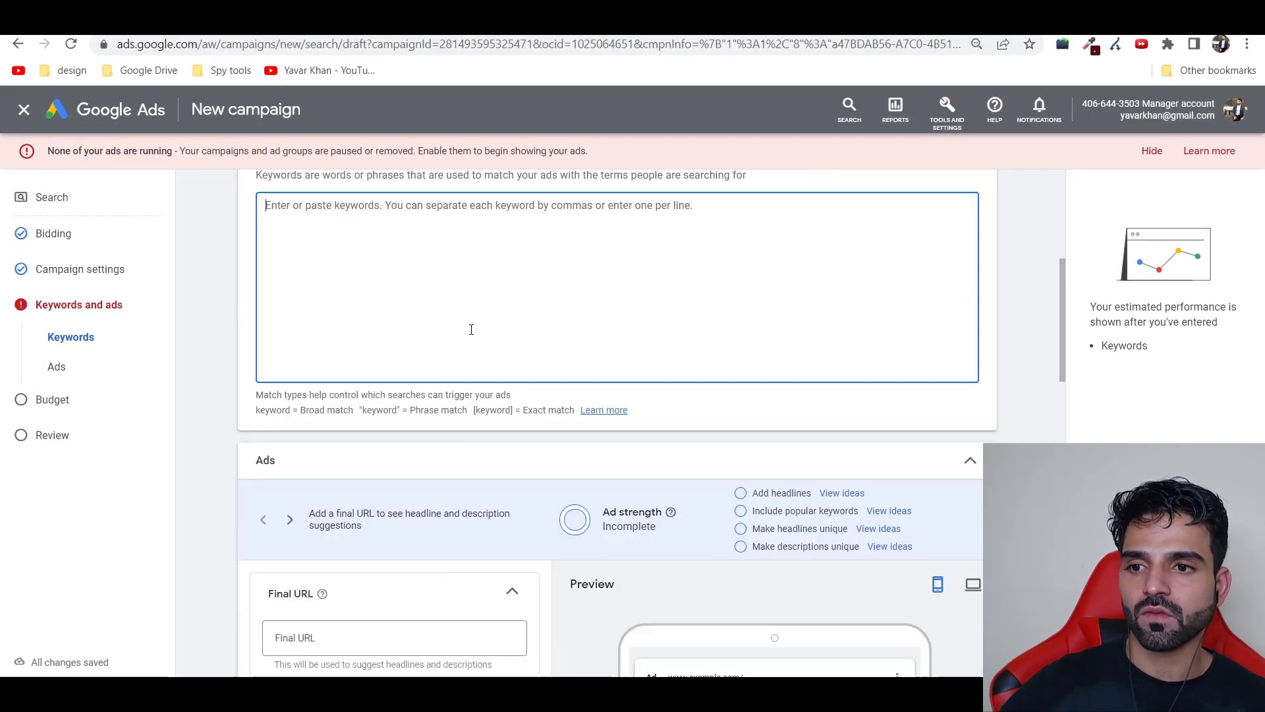
{"action": "key", "text": "ctrl+v"}
{"action": "scroll", "coordinate": [425, 394], "scroll_direction": "down", "scroll_amount": 3}
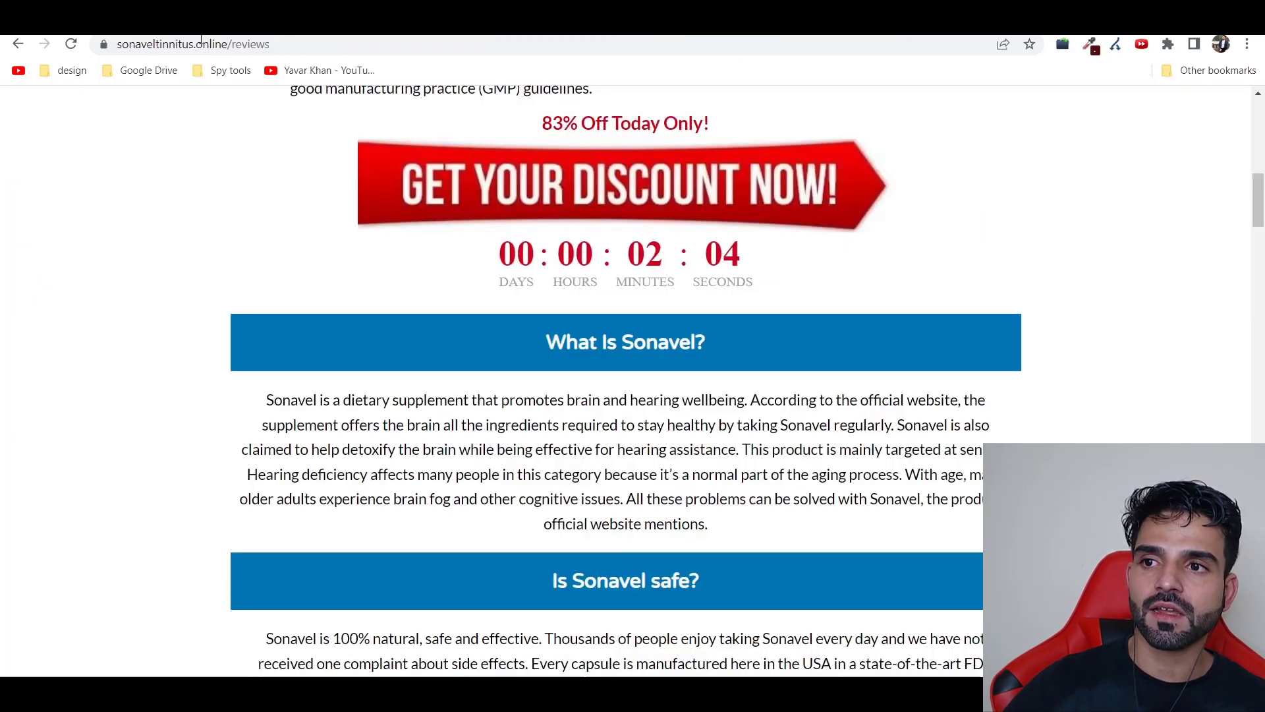
{"action": "left_click", "coordinate": [258, 47]}
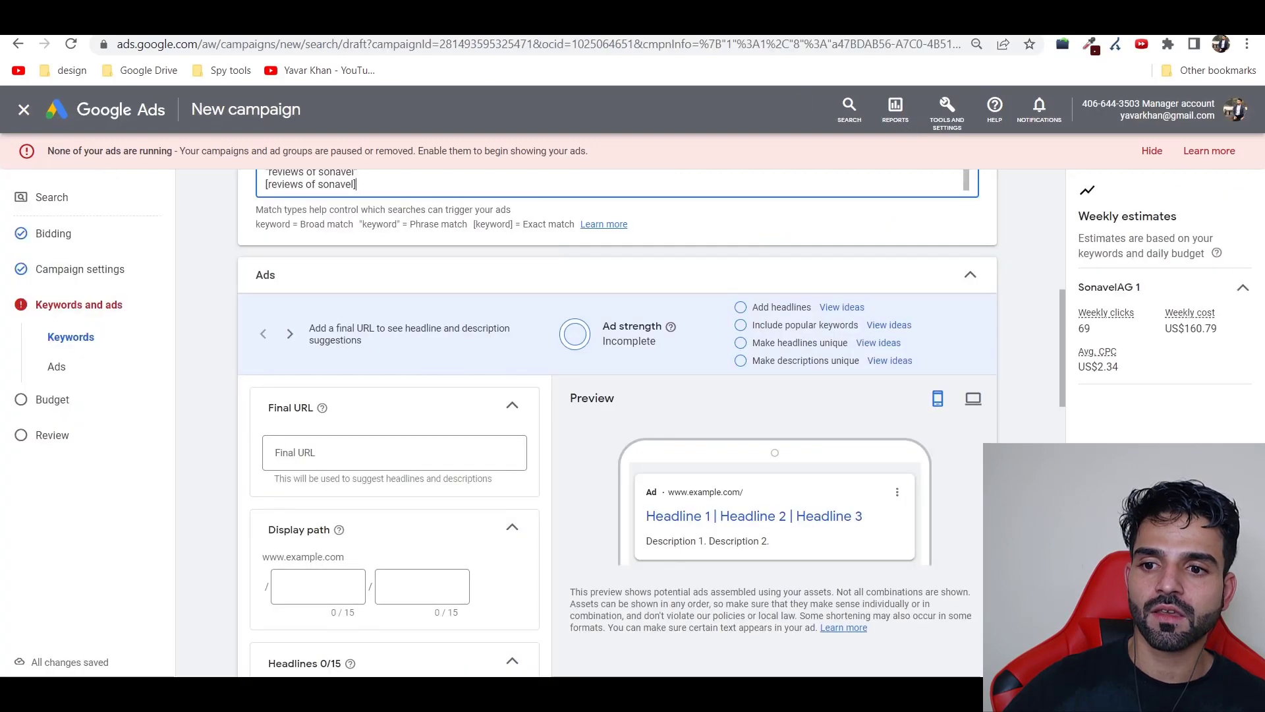
{"action": "left_click", "coordinate": [371, 446]}
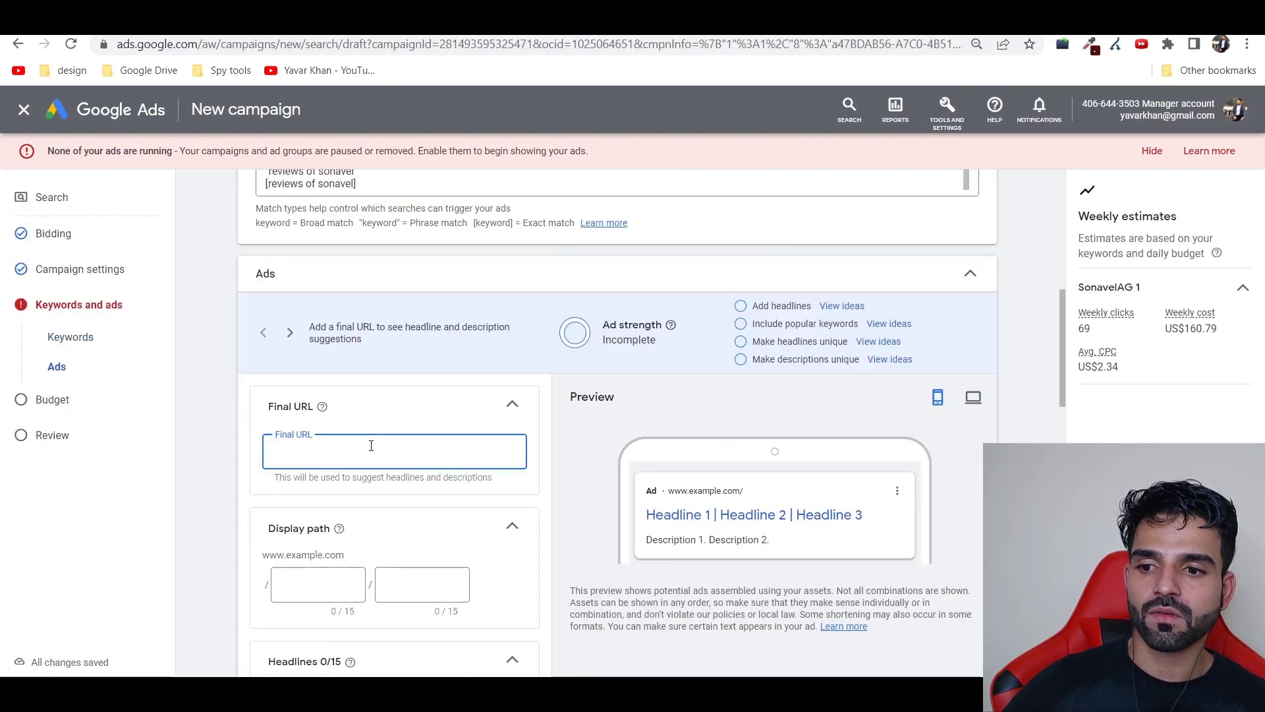
{"action": "key", "text": "ctrl+v"}
Step: Set the first part of the ad's display path to "reviews"
{"action": "scroll", "coordinate": [370, 454], "scroll_direction": "down", "scroll_amount": 15}
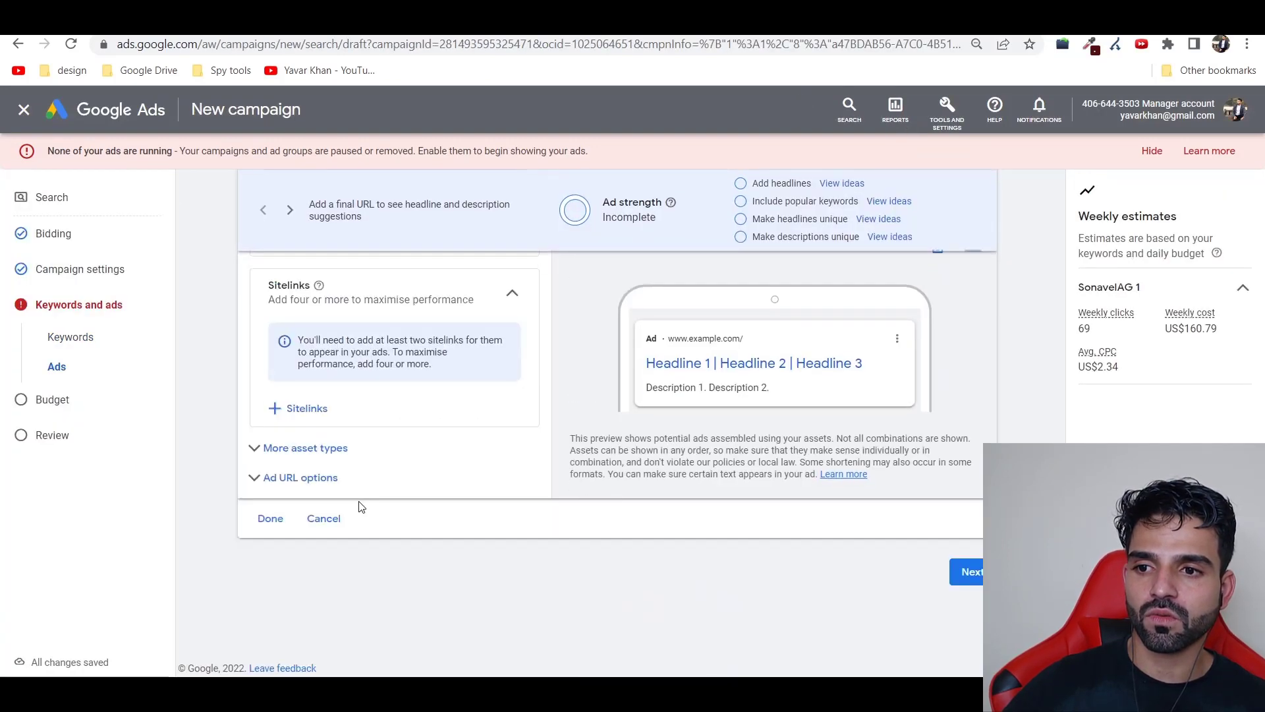
{"action": "scroll", "coordinate": [361, 506], "scroll_direction": "up", "scroll_amount": 15}
{"action": "scroll", "coordinate": [277, 471], "scroll_direction": "down", "scroll_amount": 5}
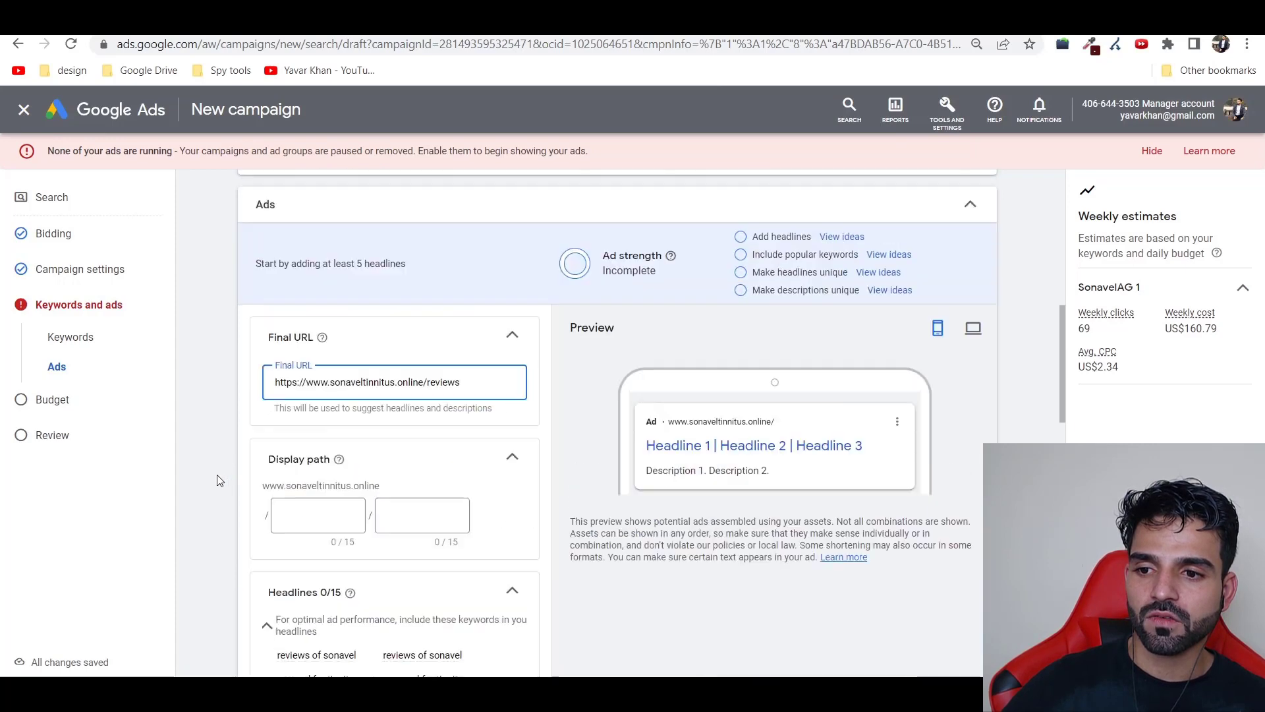
{"action": "scroll", "coordinate": [218, 480], "scroll_direction": "up", "scroll_amount": 3}
{"action": "scroll", "coordinate": [262, 479], "scroll_direction": "down", "scroll_amount": 3}
{"action": "left_click", "coordinate": [283, 513]}
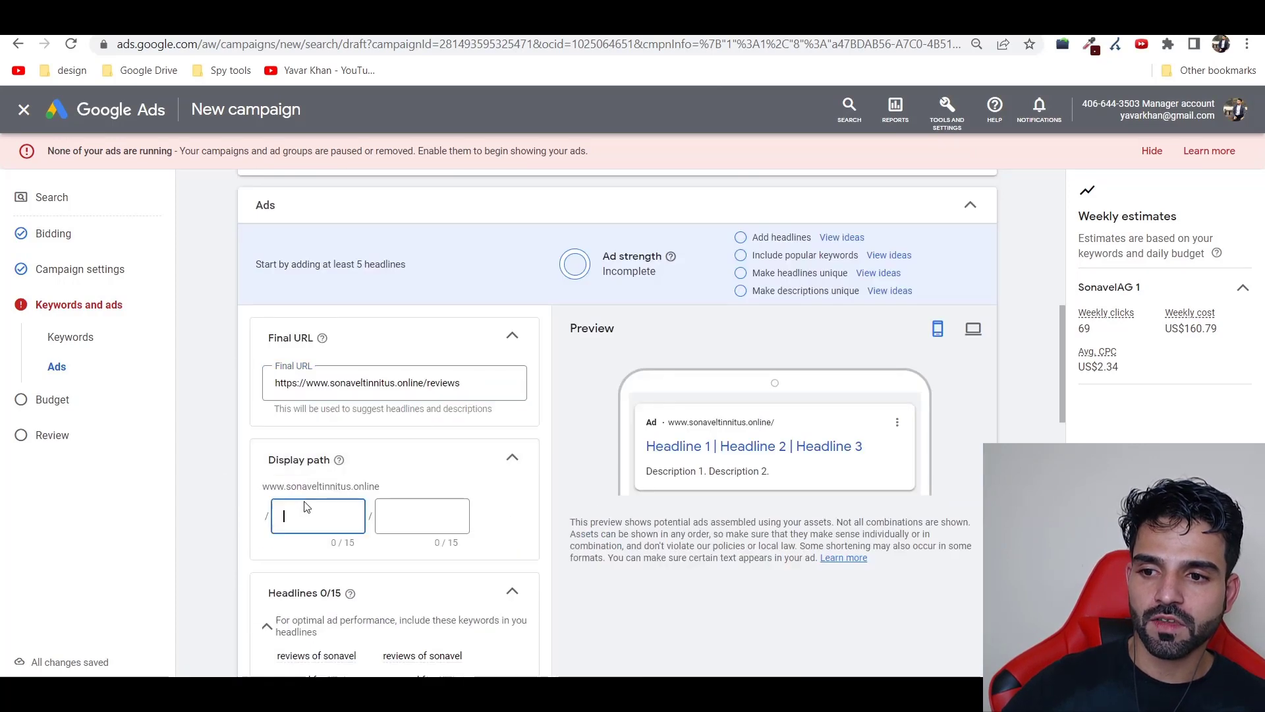
{"action": "type", "text": "review"}
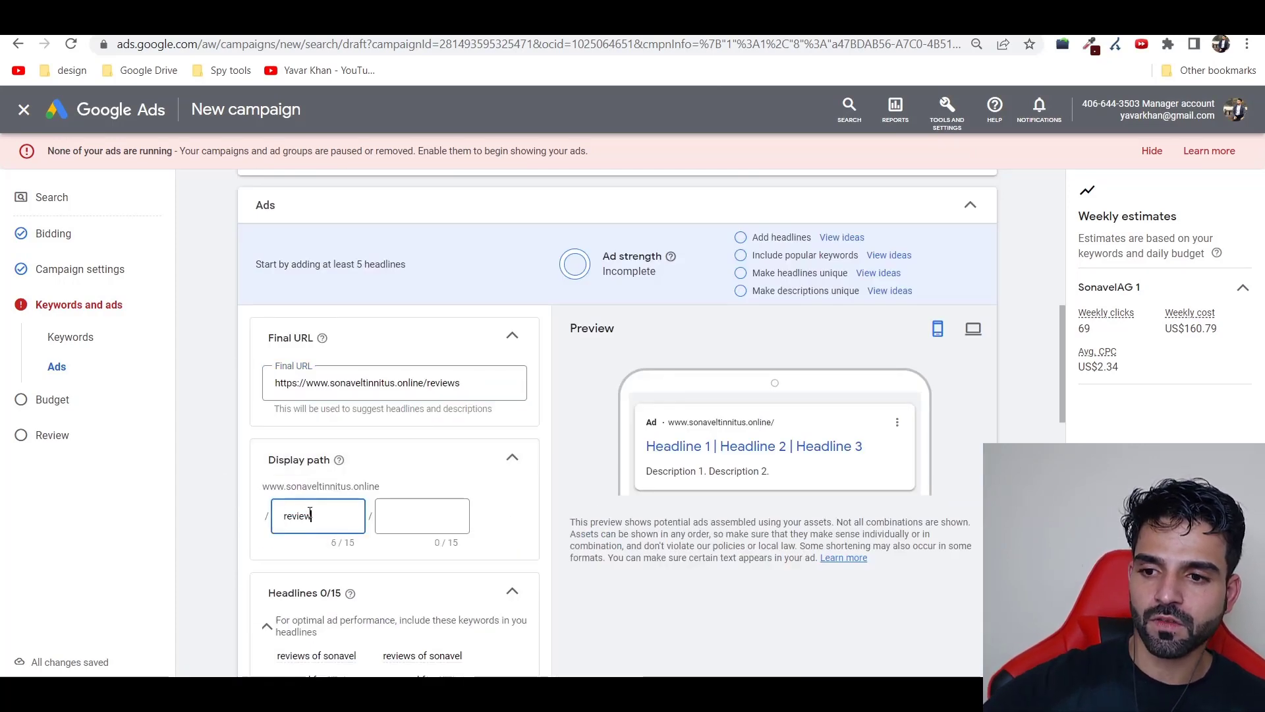
{"action": "type", "text": "s"}
Step: Look through the additional asset types, collapse them, and open the tracking template field in the ad URL options
{"action": "scroll", "coordinate": [310, 514], "scroll_direction": "down", "scroll_amount": 15}
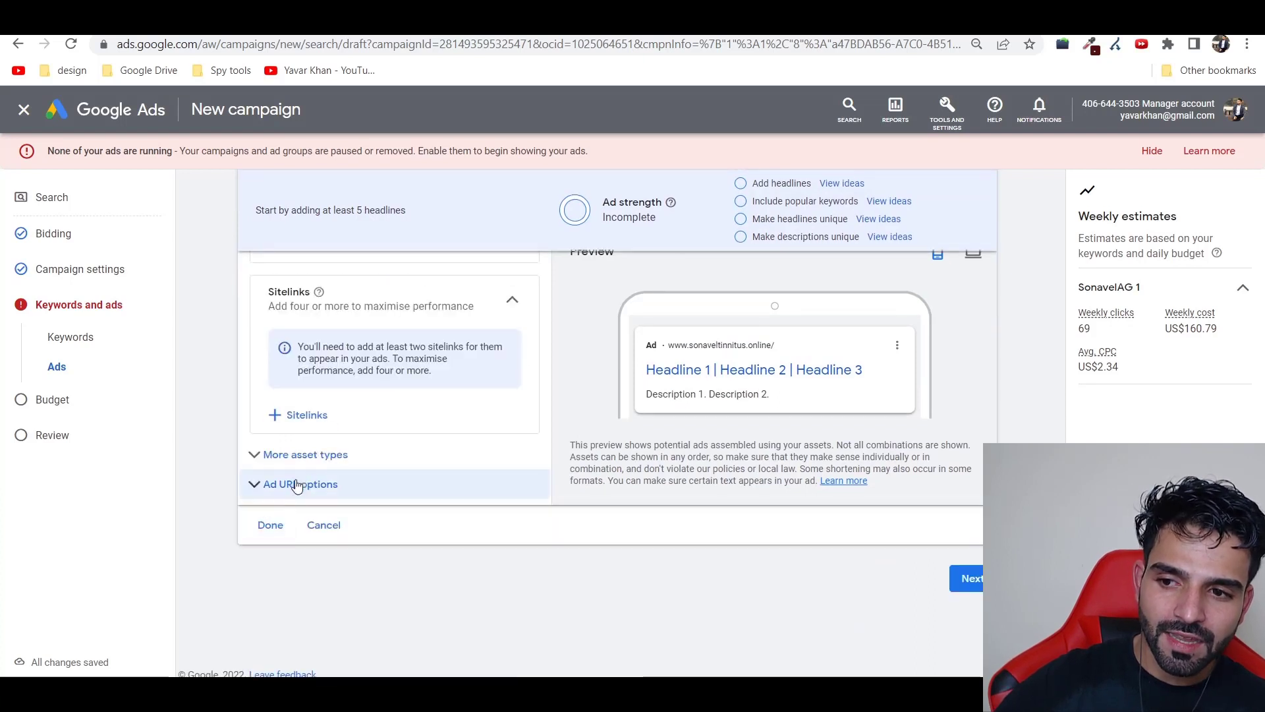
{"action": "left_click", "coordinate": [290, 455]}
{"action": "scroll", "coordinate": [285, 547], "scroll_direction": "down", "scroll_amount": 3}
{"action": "scroll", "coordinate": [284, 534], "scroll_direction": "up", "scroll_amount": 7}
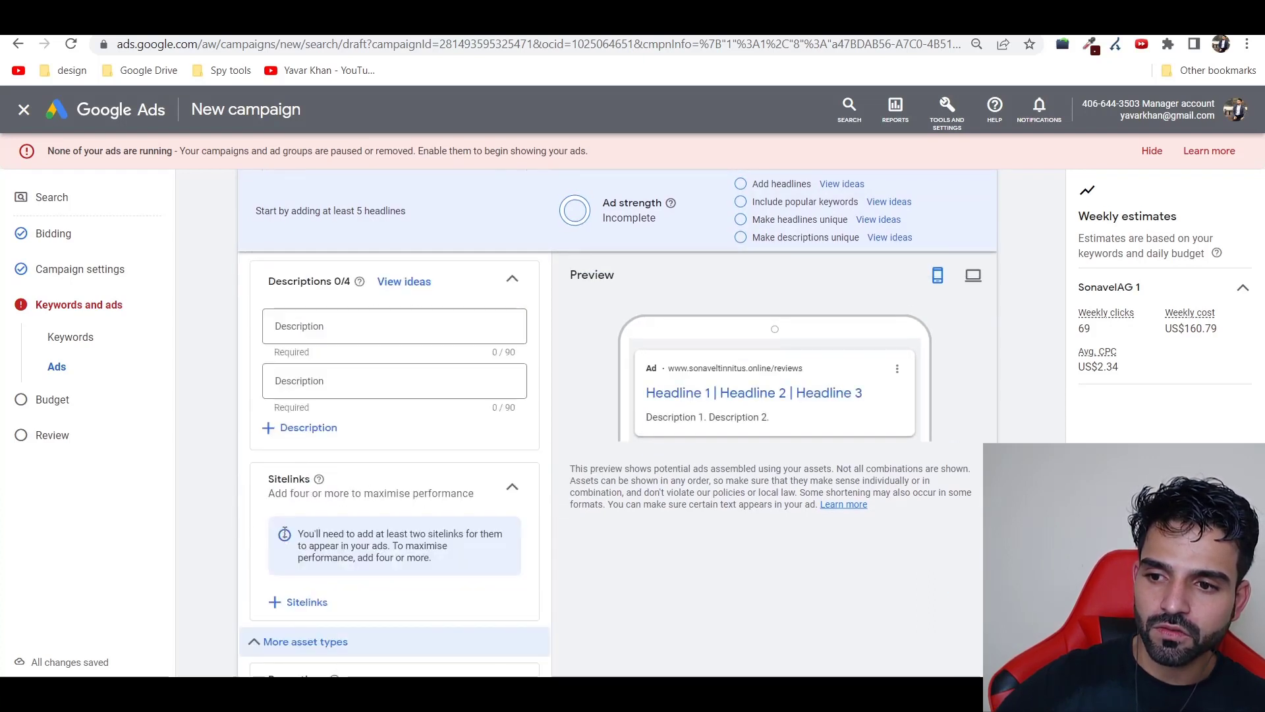
{"action": "left_click", "coordinate": [263, 639]}
{"action": "scroll", "coordinate": [310, 528], "scroll_direction": "down", "scroll_amount": 3}
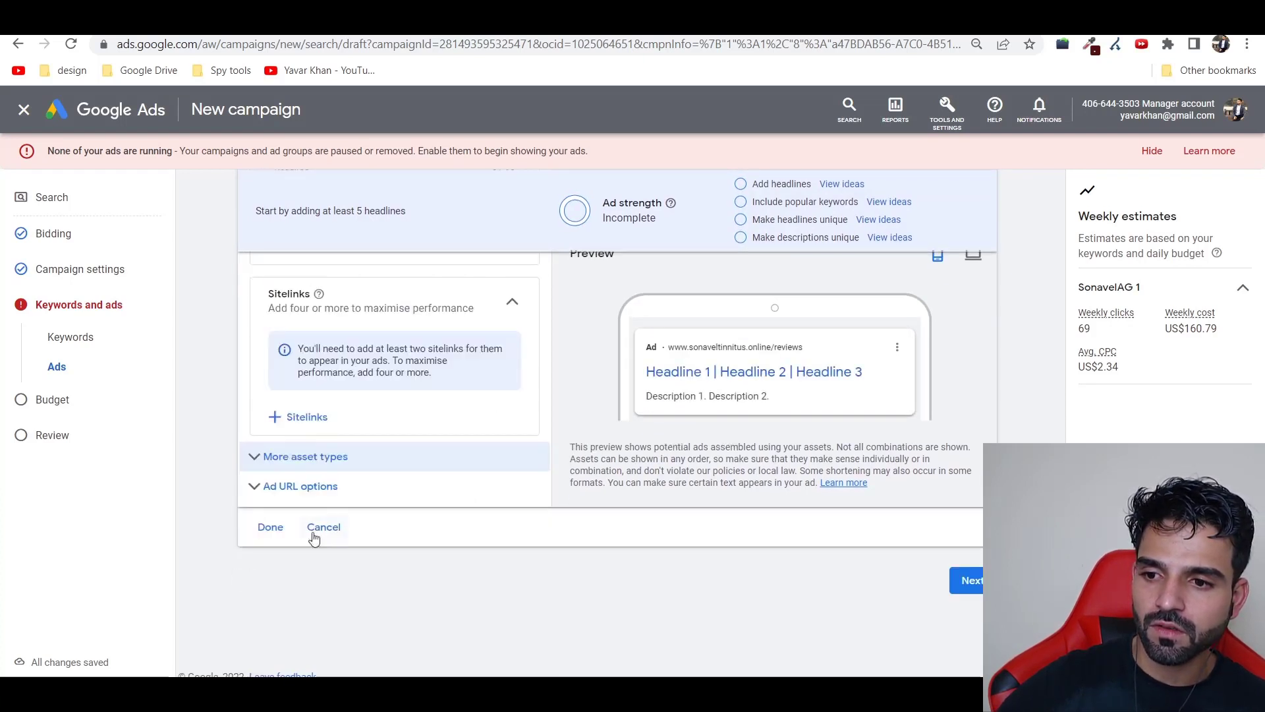
{"action": "left_click", "coordinate": [310, 489]}
{"action": "left_click", "coordinate": [307, 533]}
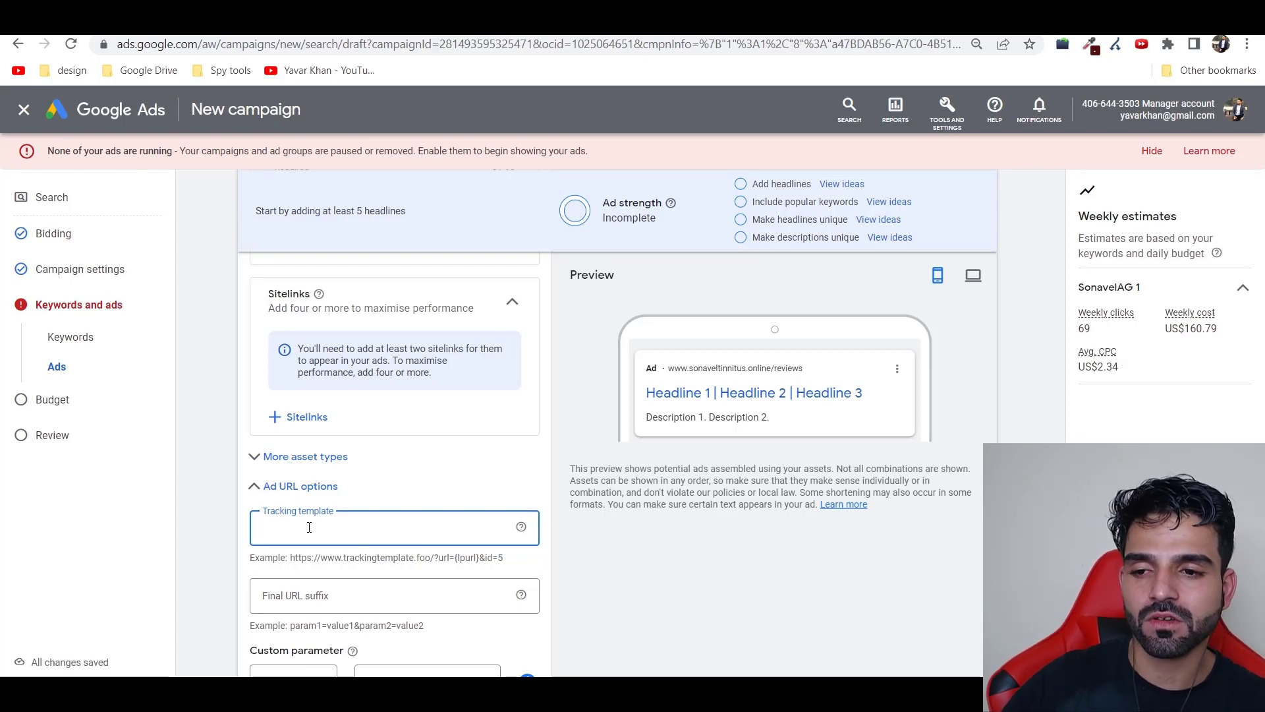
Step: Copy "Sonavel - Save Up To $764" from the first ad in the Google results and enter it as the first headline
{"action": "scroll", "coordinate": [316, 475], "scroll_direction": "up", "scroll_amount": 10}
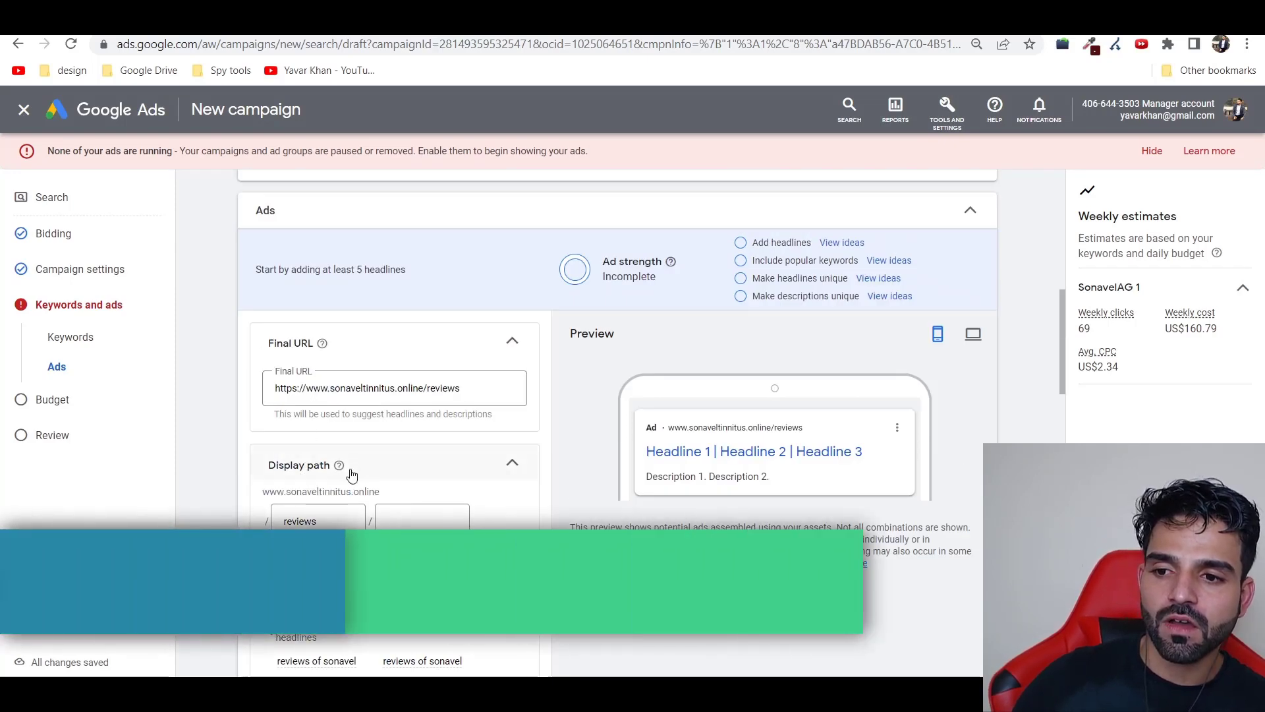
{"action": "scroll", "coordinate": [353, 474], "scroll_direction": "down", "scroll_amount": 3}
{"action": "scroll", "coordinate": [305, 413], "scroll_direction": "down", "scroll_amount": 5}
{"action": "scroll", "coordinate": [336, 428], "scroll_direction": "up", "scroll_amount": 2}
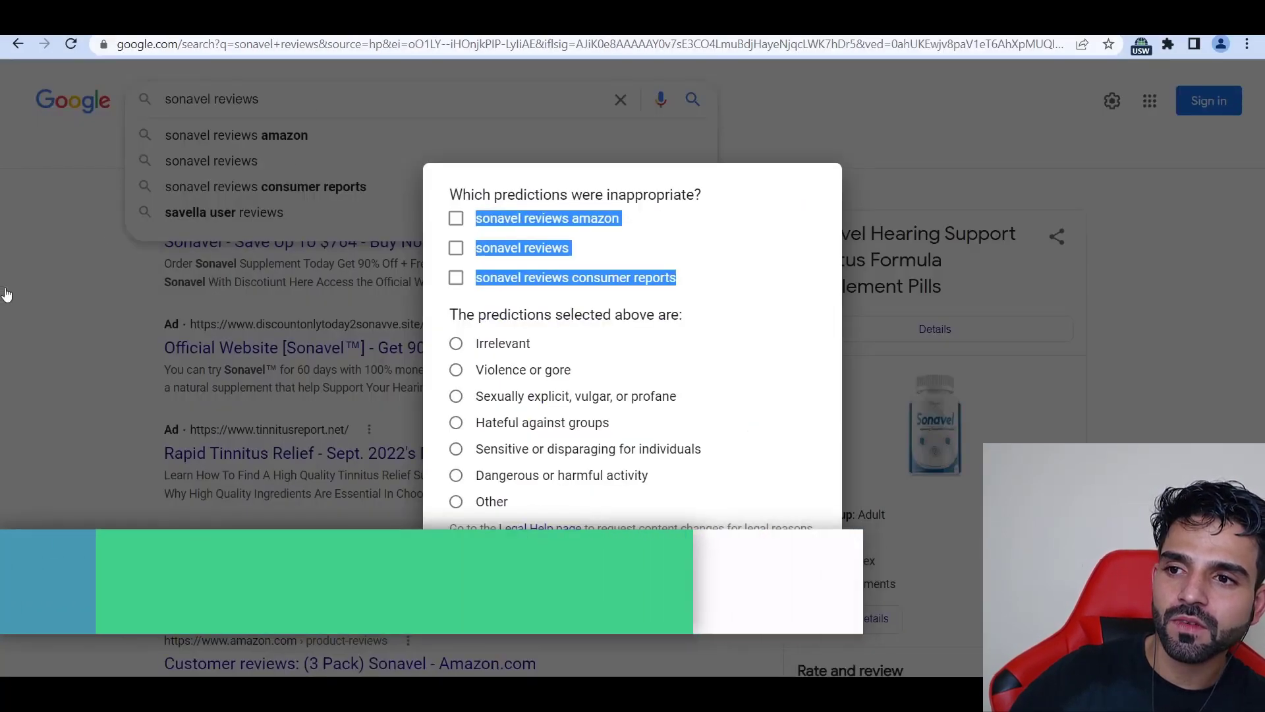
{"action": "left_click", "coordinate": [740, 559]}
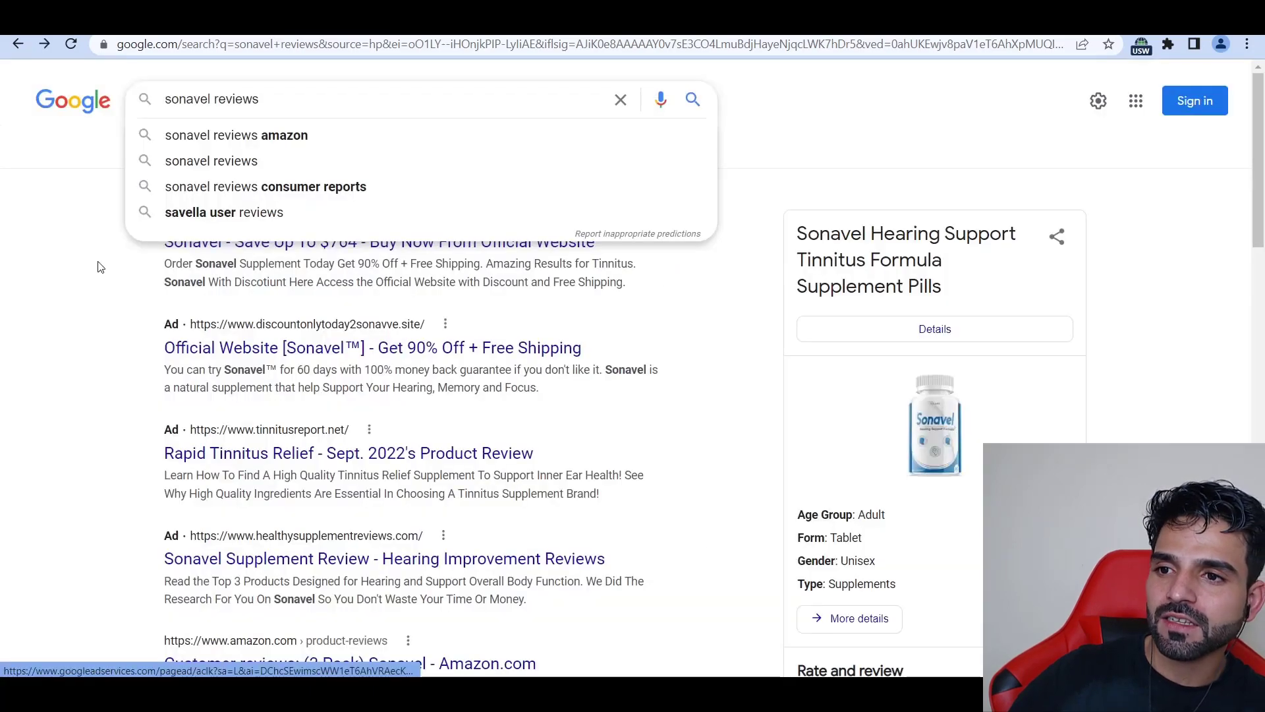
{"action": "left_click", "coordinate": [48, 224]}
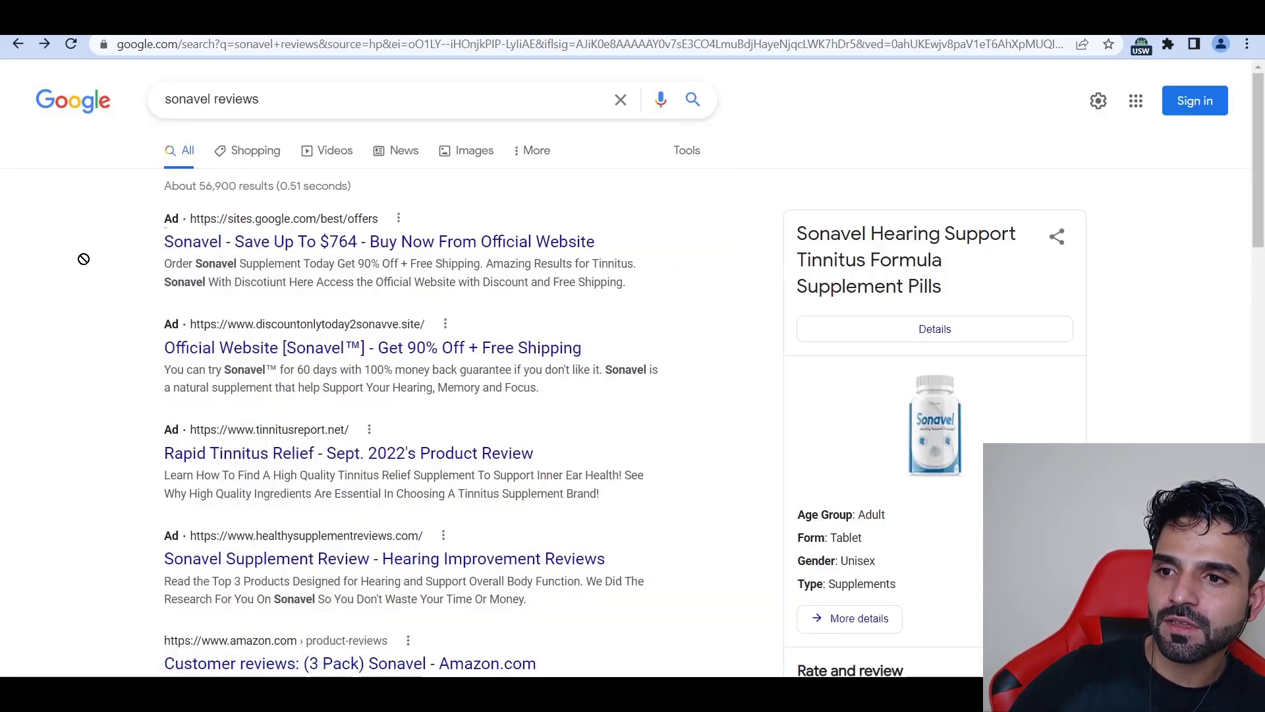
{"action": "left_click_drag", "start_coordinate": [145, 245], "coordinate": [360, 241]}
{"action": "key", "text": "ctrl+c"}
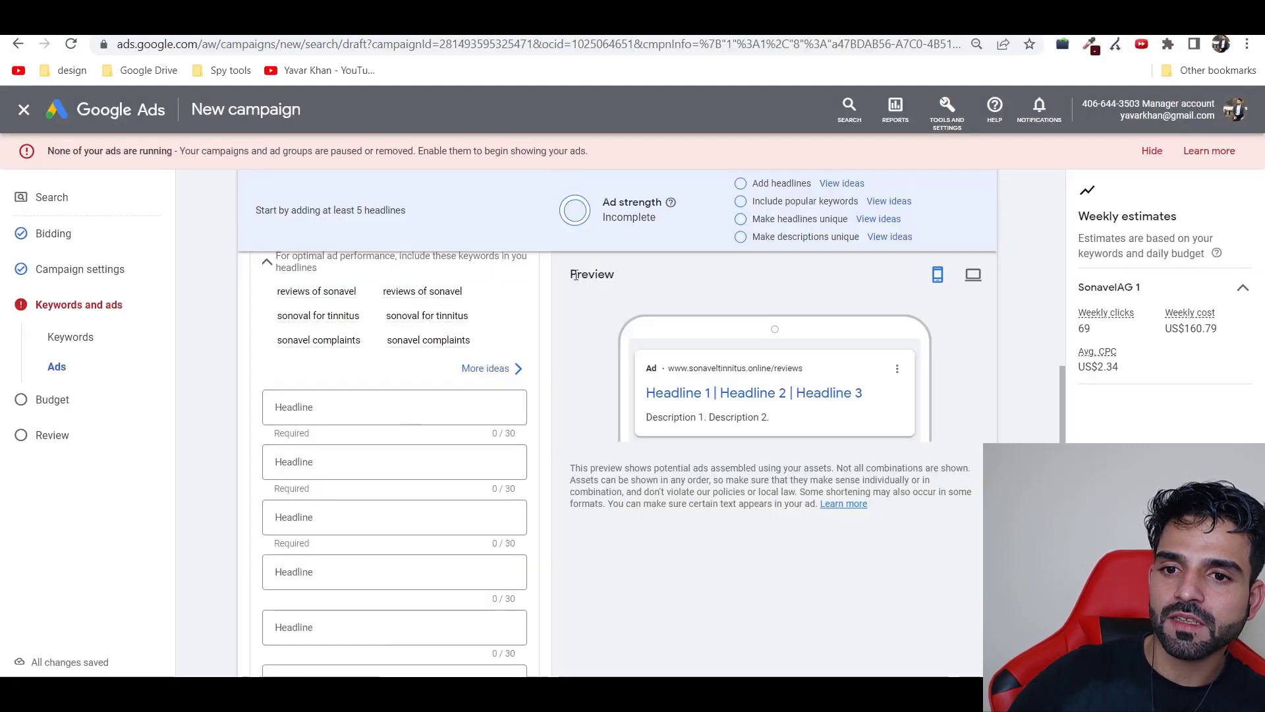
{"action": "left_click", "coordinate": [381, 404]}
{"action": "key", "text": "ctrl+v"}
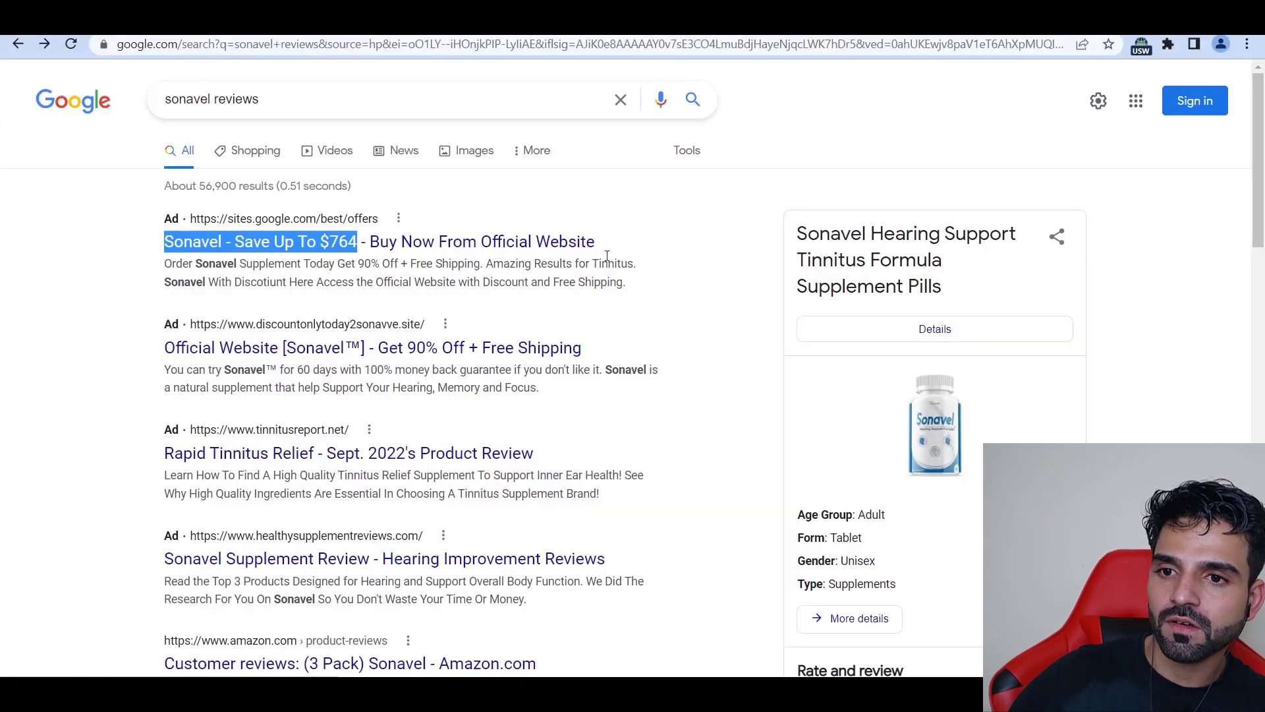
Step: Copy "Buy Now From Official Website" from the first ad in the Google results and enter it as the second headline
{"action": "left_click_drag", "start_coordinate": [607, 256], "coordinate": [466, 243]}
{"action": "left_click_drag", "start_coordinate": [165, 219], "coordinate": [418, 264]}
{"action": "left_click_drag", "start_coordinate": [595, 241], "coordinate": [376, 241]}
{"action": "key", "text": "ctrl+c"}
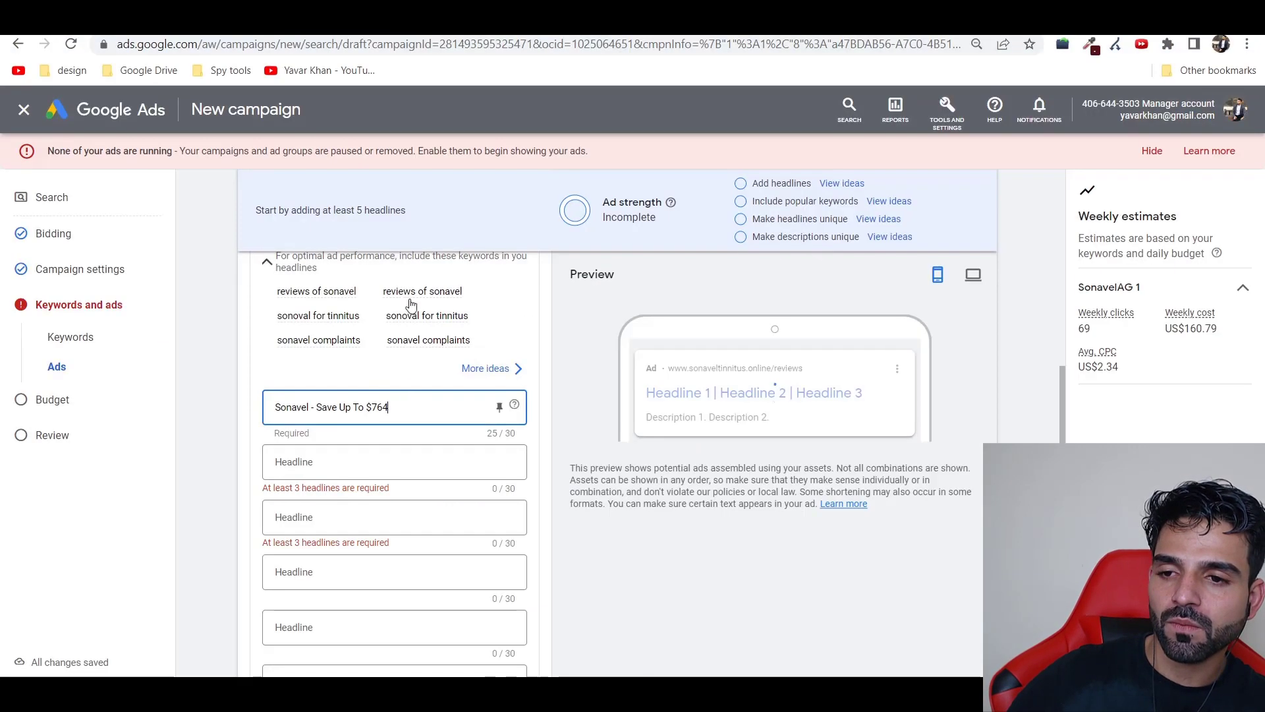
{"action": "left_click", "coordinate": [339, 461]}
{"action": "key", "text": "ctrl+v"}
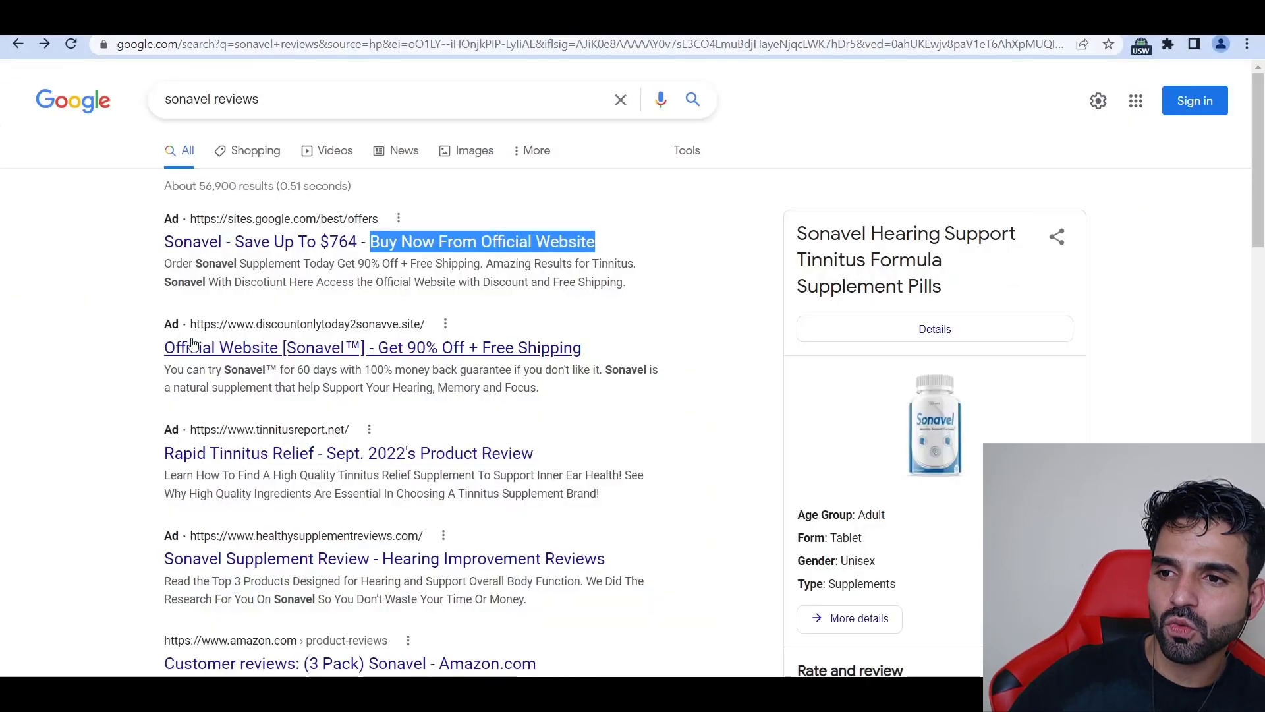
Step: Copy "Official Website [Sonavel™]" from the second ad in the Google results and enter it as the third headline
{"action": "left_click_drag", "start_coordinate": [167, 354], "coordinate": [368, 349]}
{"action": "key", "text": "ctrl+c"}
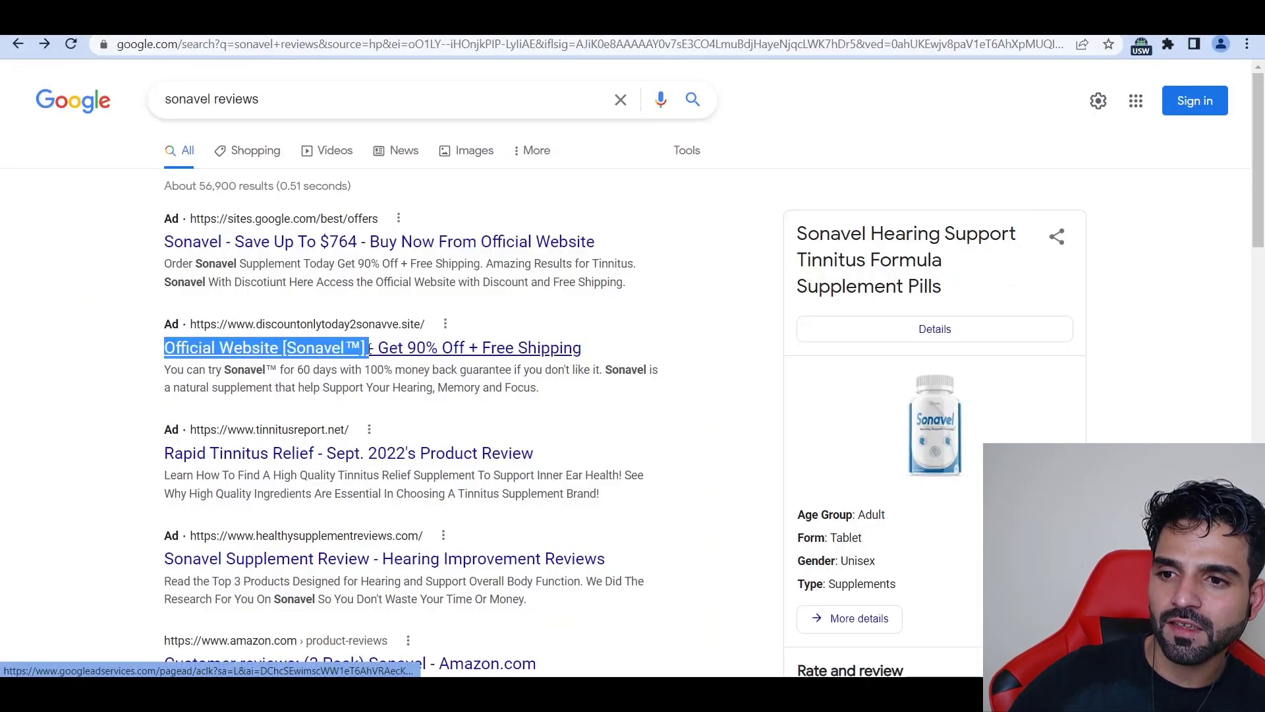
{"action": "key", "text": "alt+Tab"}
{"action": "left_click", "coordinate": [347, 515]}
{"action": "key", "text": "ctrl+v"}
Step: Copy the second Google ad's sentence "You can try Sonavel™ for 60 days with 100% money back guarantee if you don't like it." into the first description
{"action": "key", "text": "alt+Tab"}
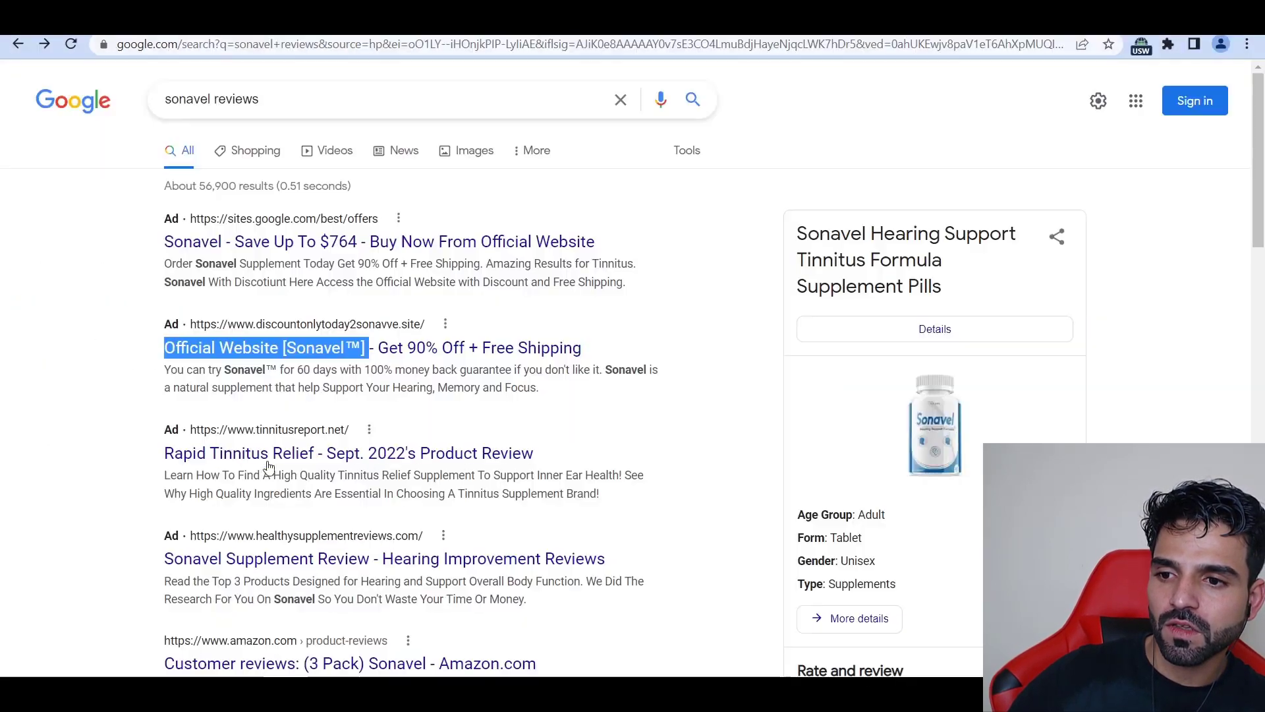
{"action": "left_click_drag", "start_coordinate": [170, 371], "coordinate": [605, 374]}
{"action": "key", "text": "ctrl+c"}
{"action": "key", "text": "alt+Tab"}
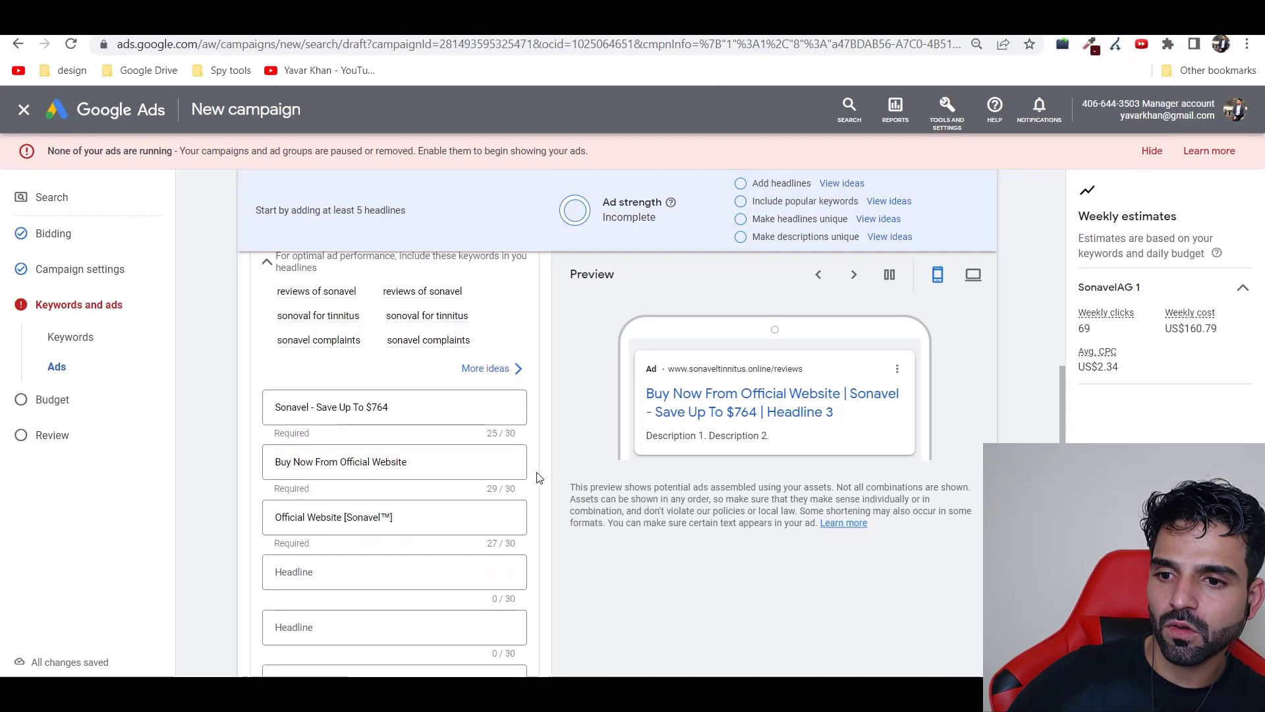
{"action": "scroll", "coordinate": [538, 474], "scroll_direction": "down", "scroll_amount": 5}
{"action": "left_click", "coordinate": [362, 516]}
{"action": "key", "text": "ctrl+v"}
Step: Copy "Order Sonavel Supplement Today Get 90% Off + Free Shipping." from the first Google ad and enter it as the second description
{"action": "key", "text": "alt+Tab"}
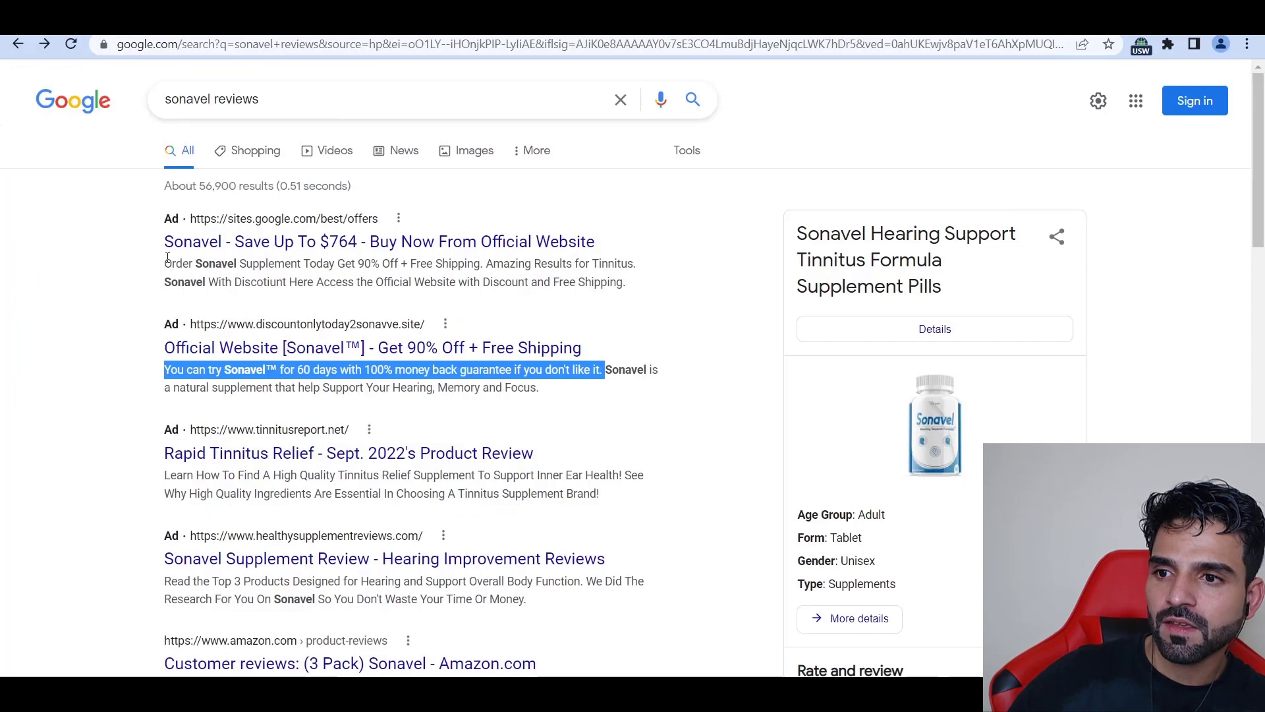
{"action": "left_click_drag", "start_coordinate": [165, 265], "coordinate": [489, 266]}
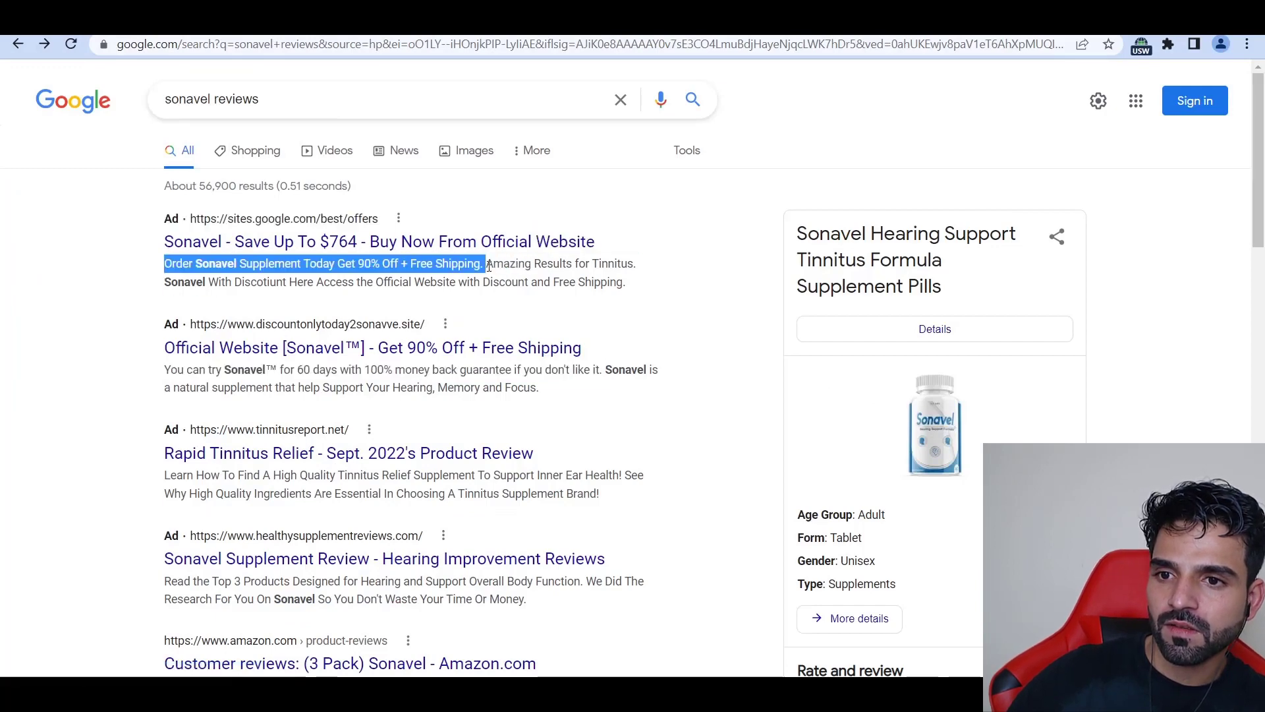
{"action": "key", "text": "ctrl+c"}
{"action": "key", "text": "alt+Tab"}
{"action": "scroll", "coordinate": [429, 423], "scroll_direction": "down", "scroll_amount": 3}
{"action": "left_click", "coordinate": [362, 386]}
{"action": "key", "text": "ctrl+v"}
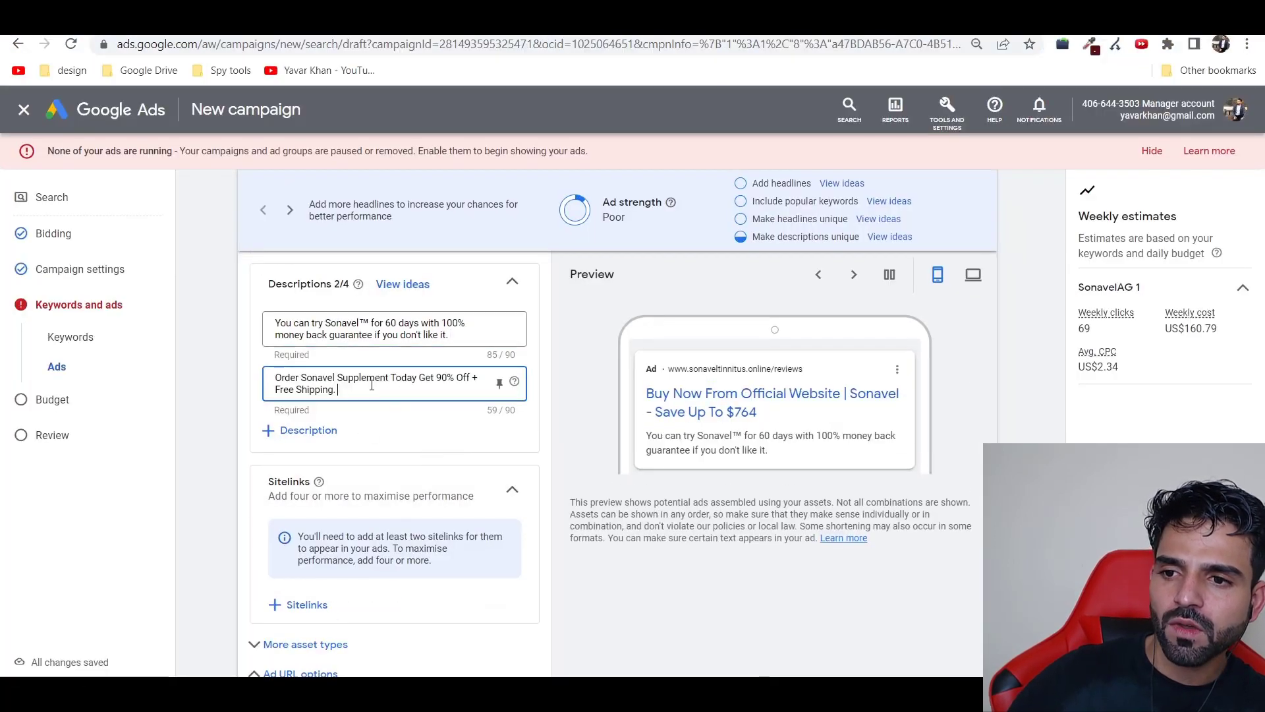
Step: Open the landing pages behind the first two Google ads and read through the discount page's content, offers and order buttons
{"action": "key", "text": "alt+Tab"}
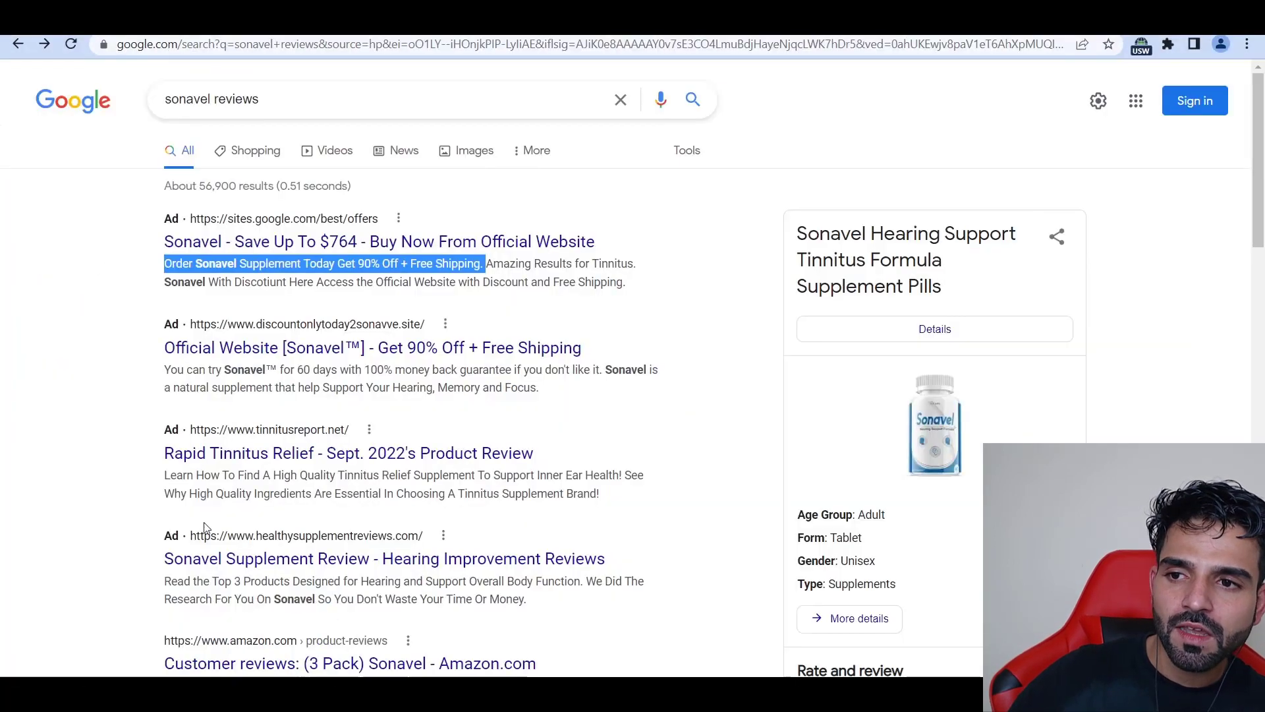
{"action": "left_click", "coordinate": [566, 246]}
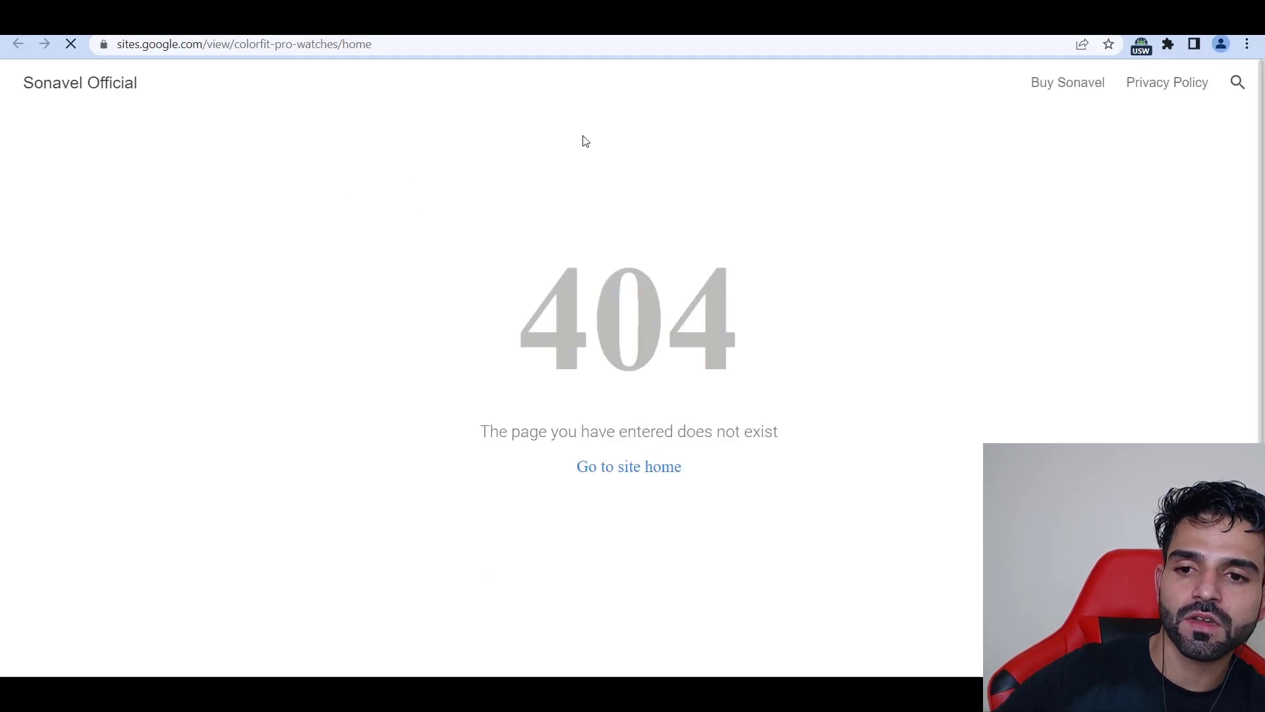
{"action": "left_click", "coordinate": [660, 488]}
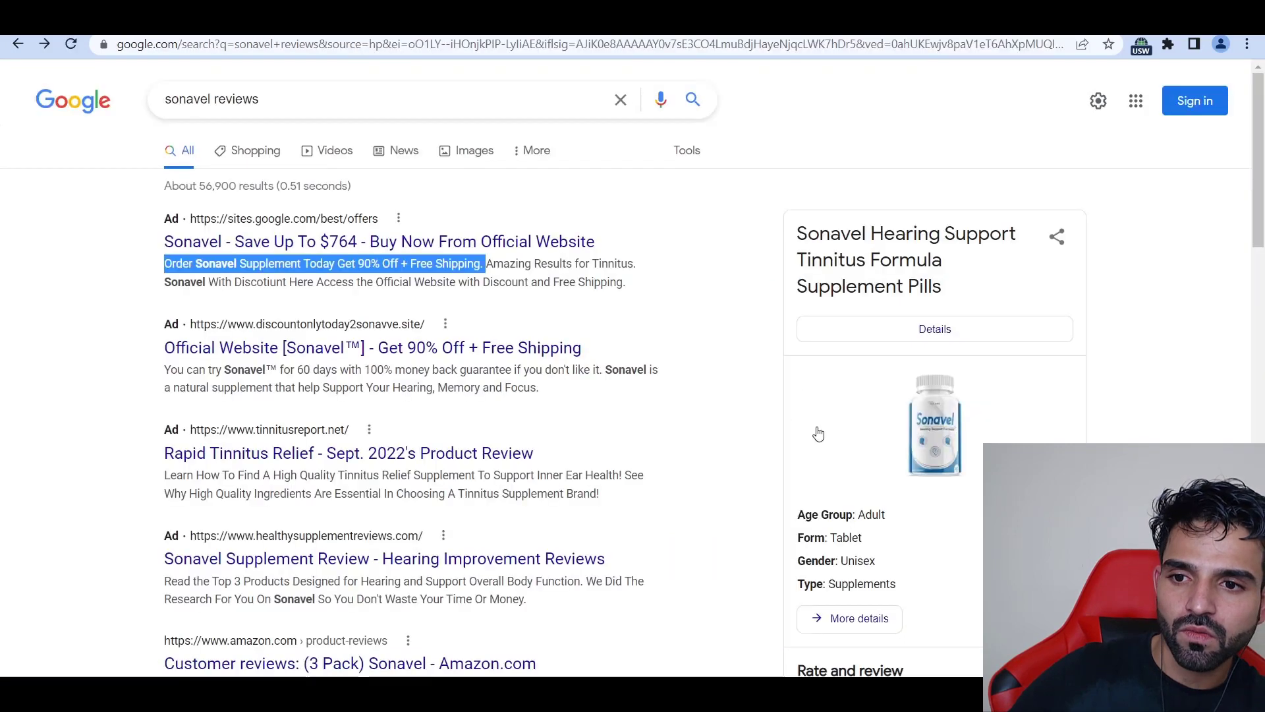
{"action": "left_click", "coordinate": [423, 349]}
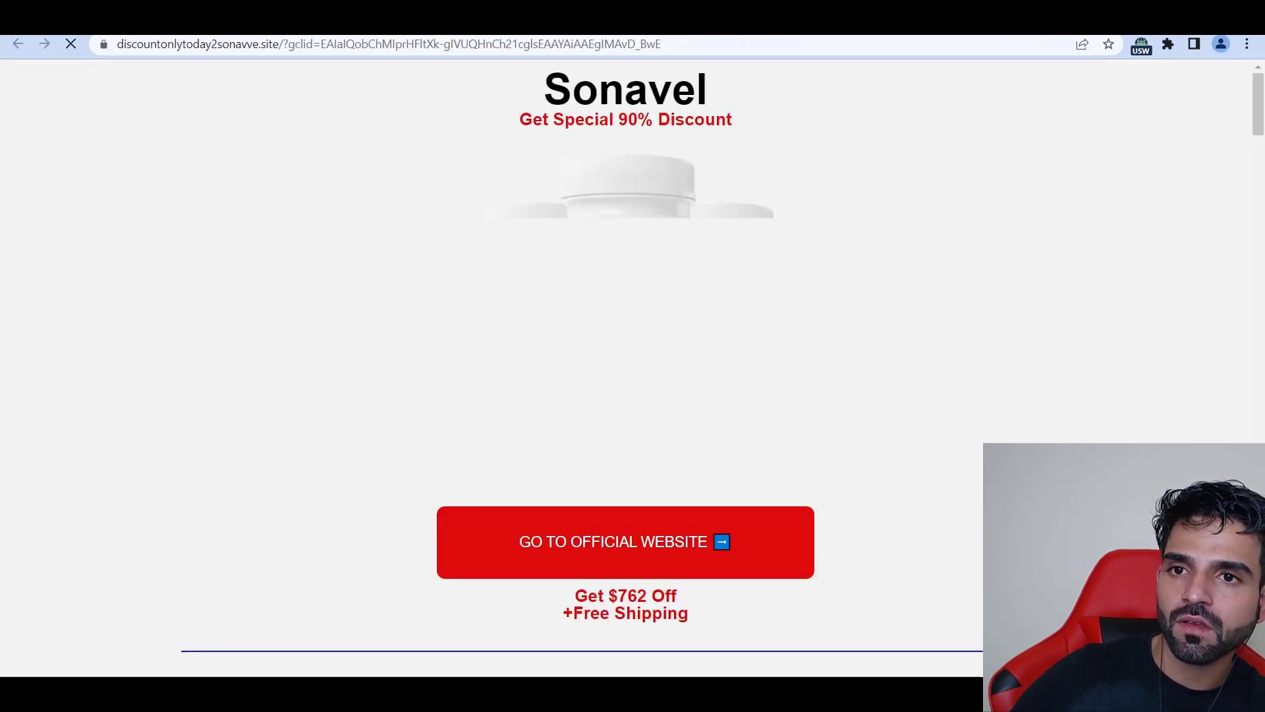
{"action": "scroll", "coordinate": [603, 370], "scroll_direction": "down", "scroll_amount": 10}
{"action": "scroll", "coordinate": [595, 409], "scroll_direction": "down", "scroll_amount": 20}
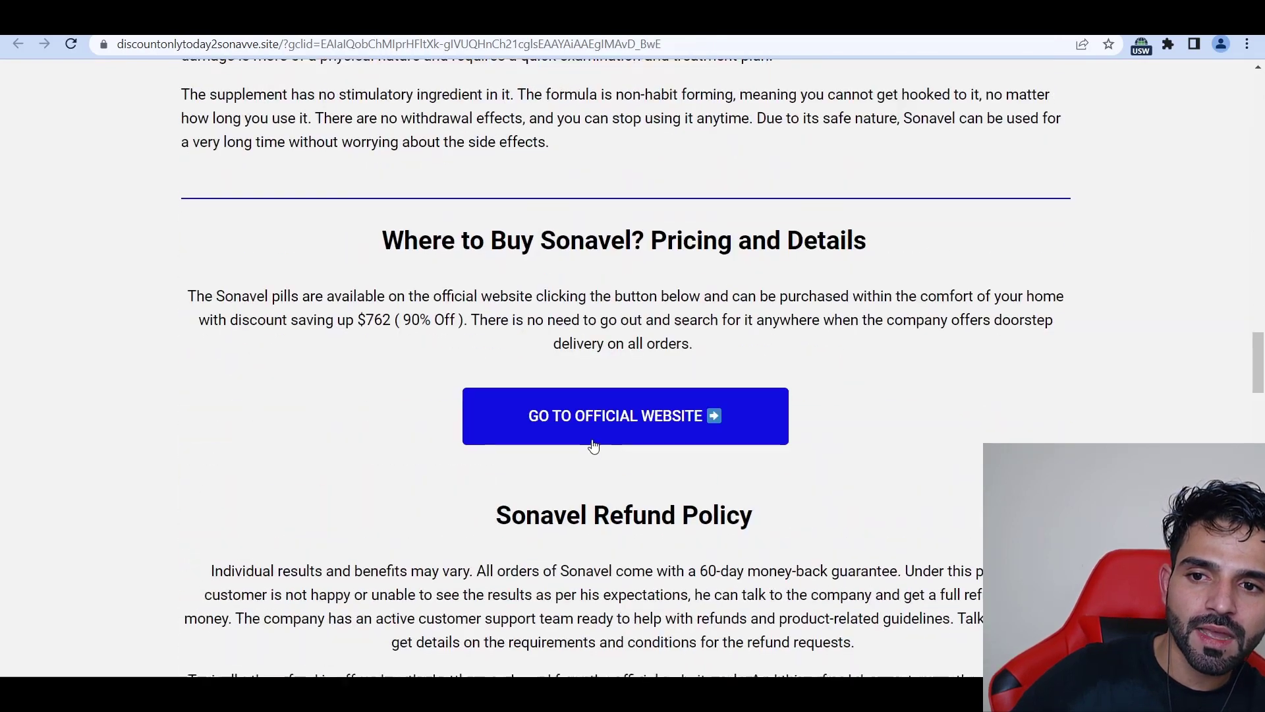
{"action": "scroll", "coordinate": [522, 440], "scroll_direction": "up", "scroll_amount": 20}
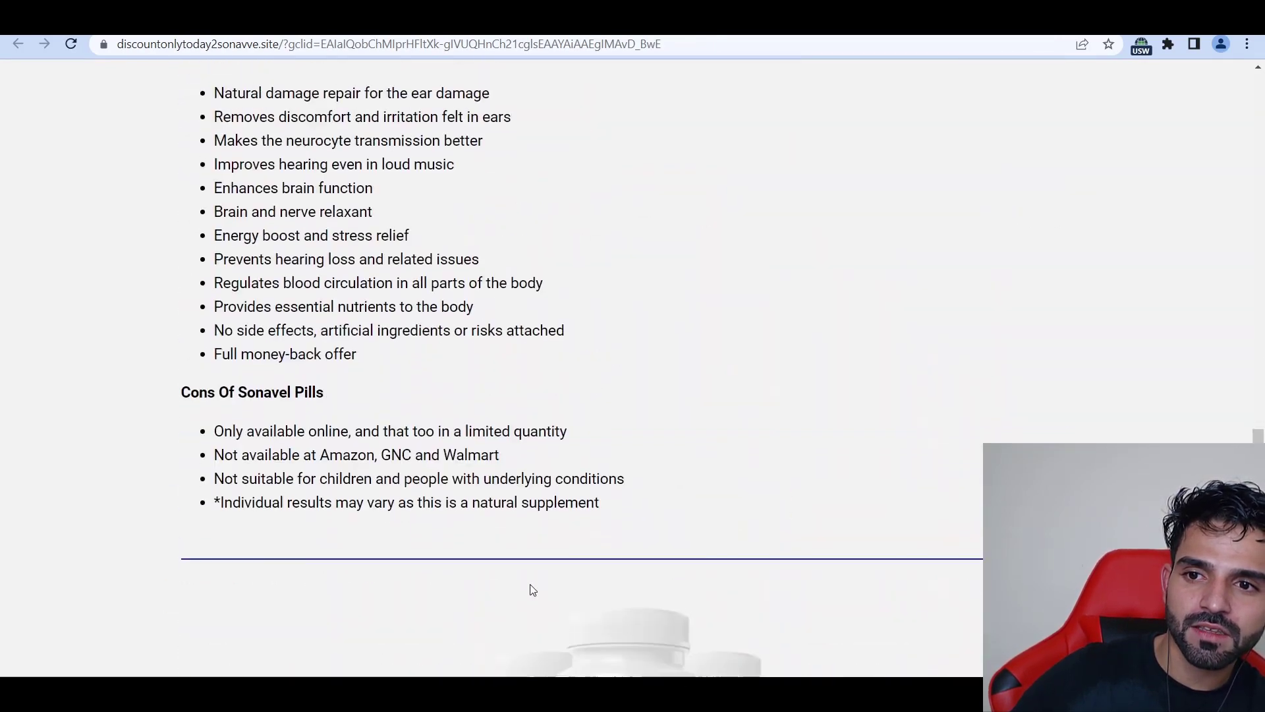
{"action": "scroll", "coordinate": [668, 406], "scroll_direction": "up", "scroll_amount": 15}
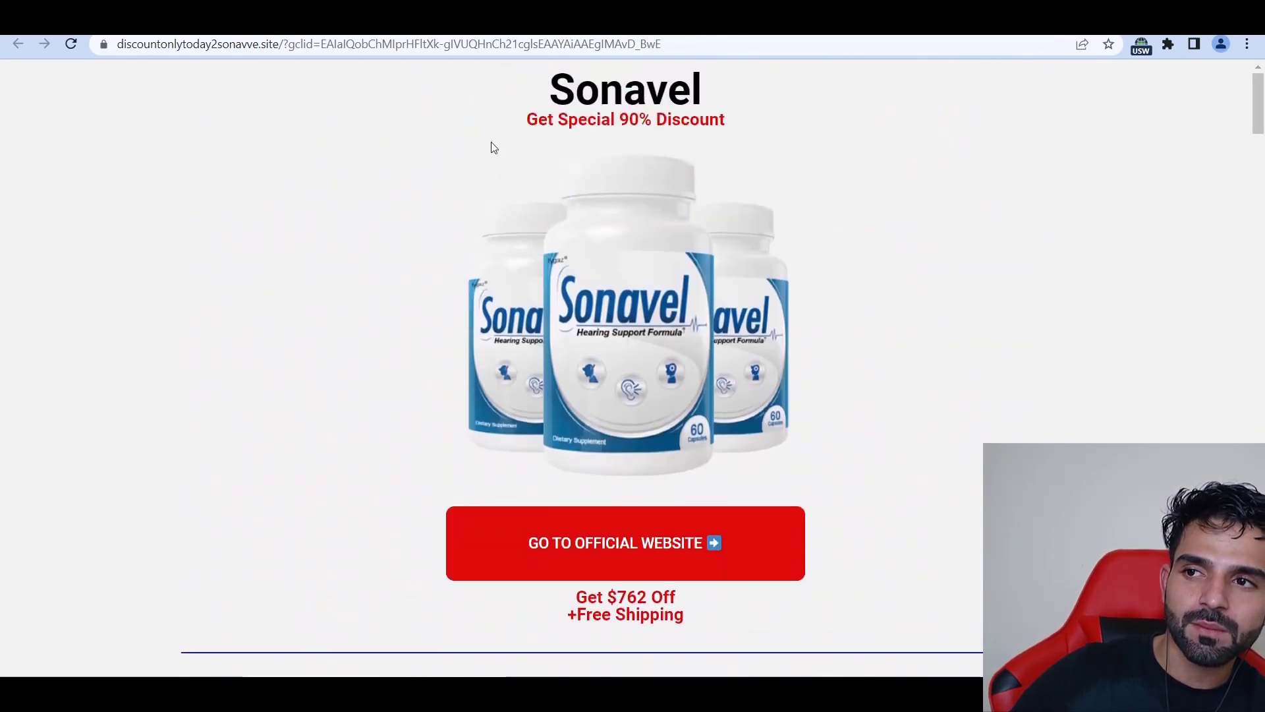
Step: Compare the competitor's Sonavel discount page with the own review page at sonaveltinnitus.online/reviews
{"action": "key", "text": "alt+Tab"}
{"action": "scroll", "coordinate": [813, 460], "scroll_direction": "up", "scroll_amount": 8}
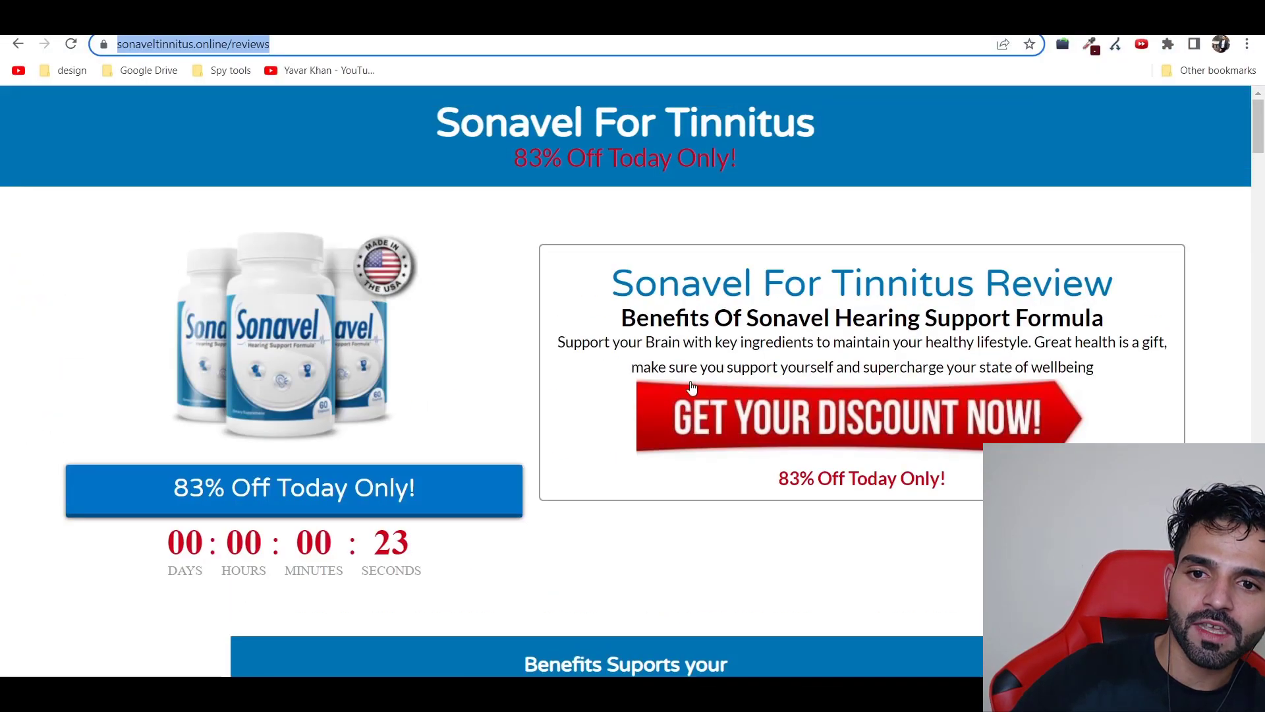
{"action": "key", "text": "alt+Tab"}
{"action": "scroll", "coordinate": [771, 453], "scroll_direction": "down", "scroll_amount": 20}
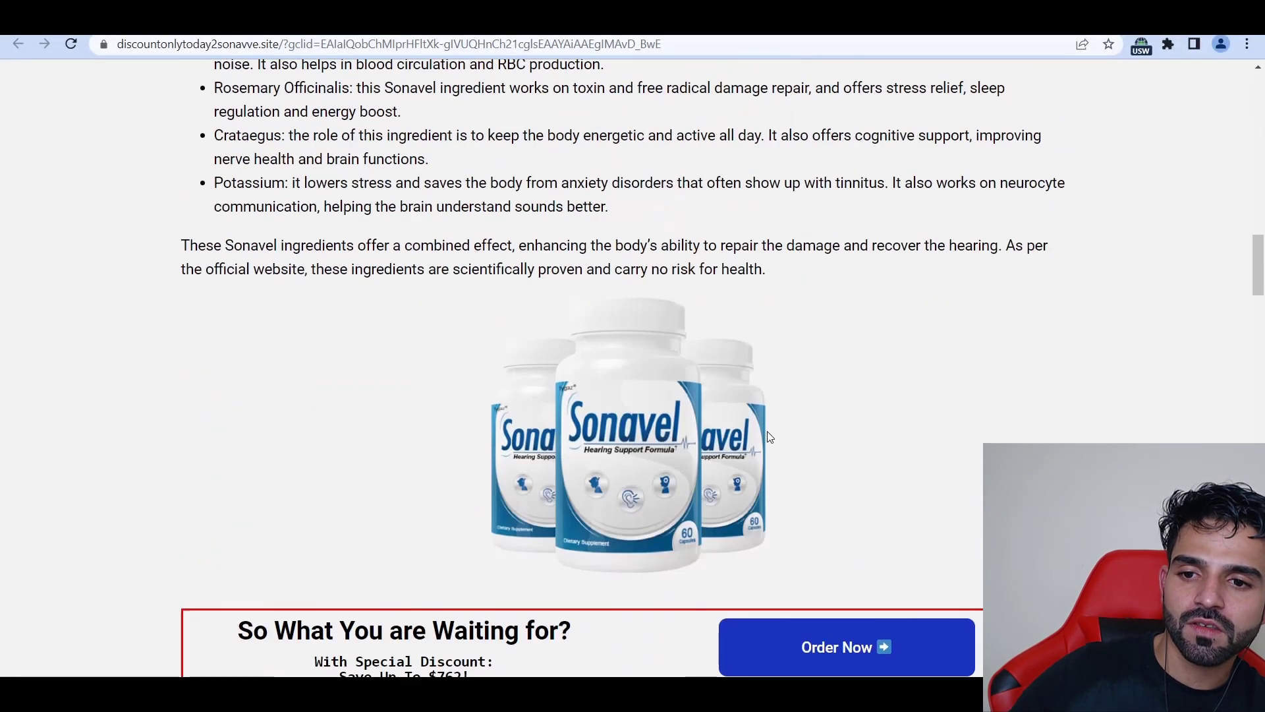
{"action": "key", "text": "alt+Tab"}
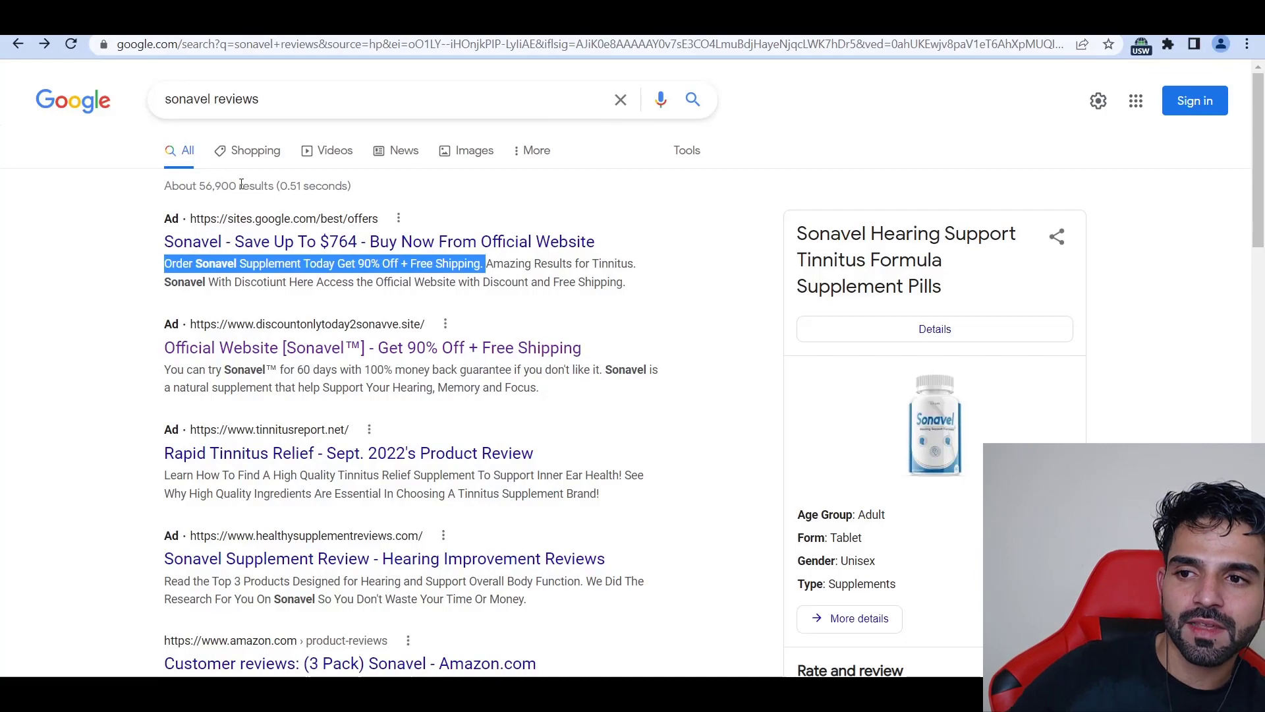
Step: Compare the Google and Bing ads for "sonavel reviews" and open the healthysupplementreviews.com ad
{"action": "key", "text": "alt+Tab"}
{"action": "key", "text": "alt+Tab"}
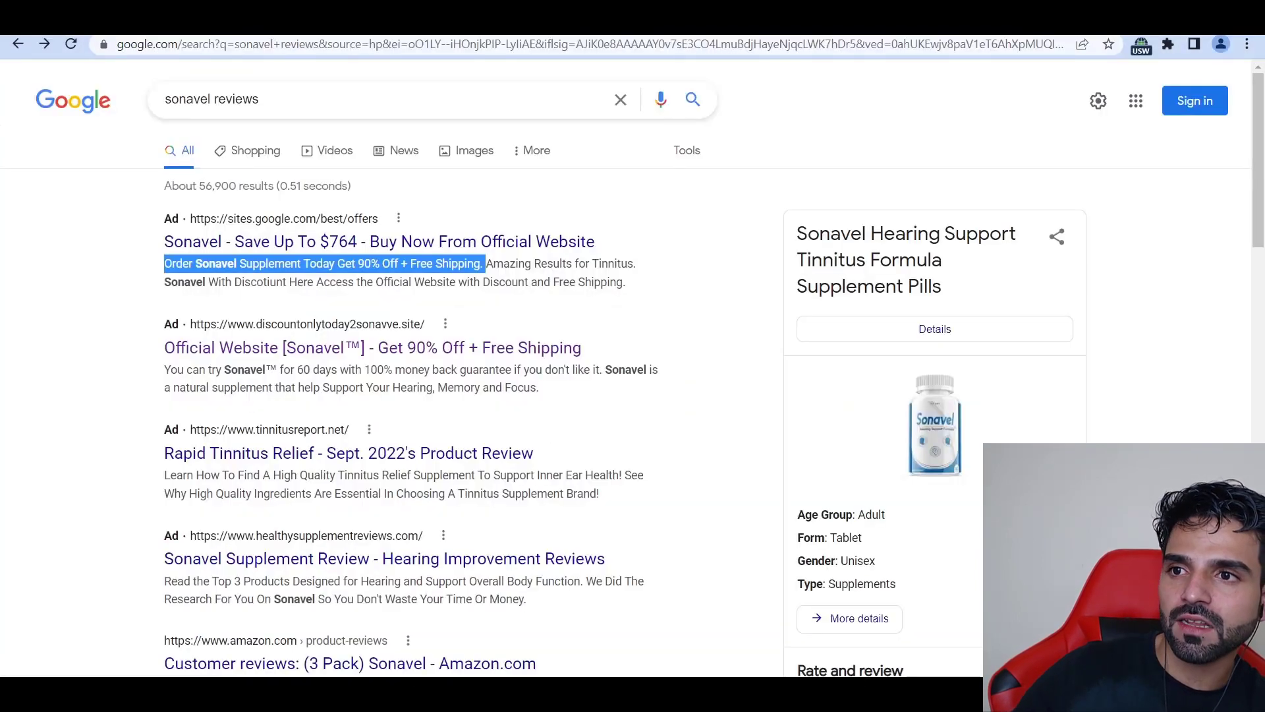
{"action": "key", "text": "alt+Tab"}
{"action": "key", "text": "alt+Tab"}
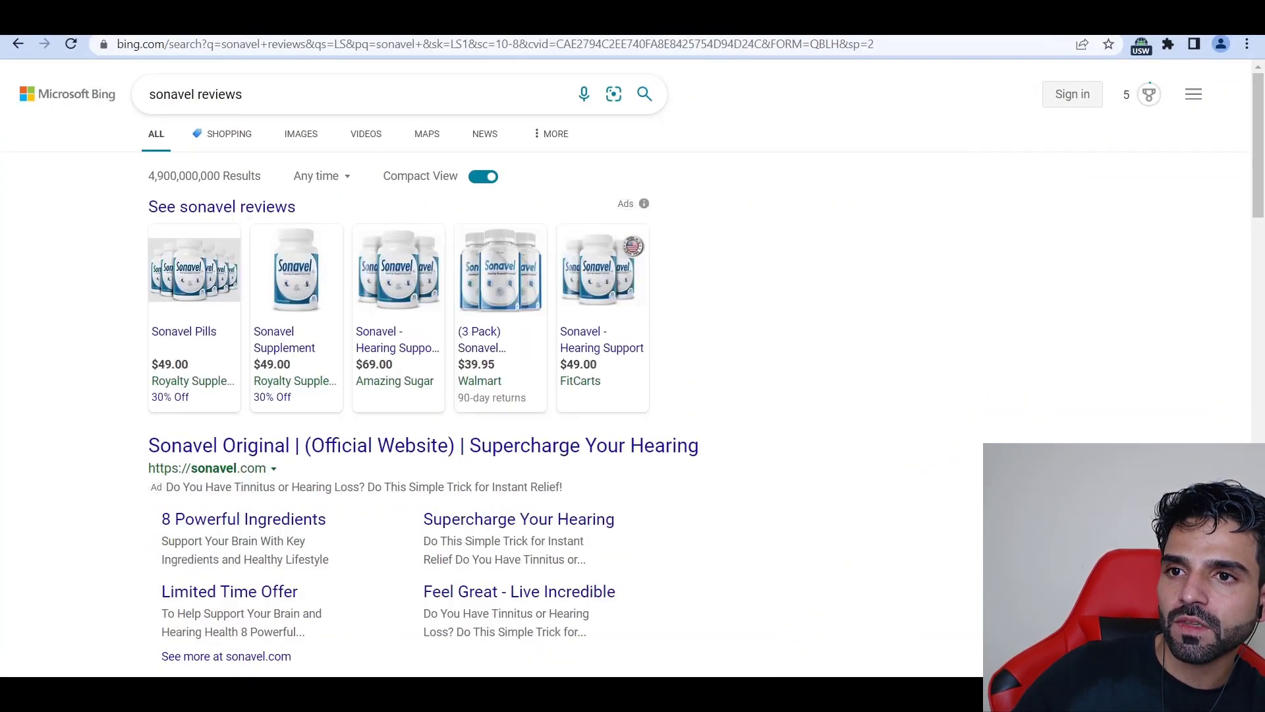
{"action": "key", "text": "alt+Tab"}
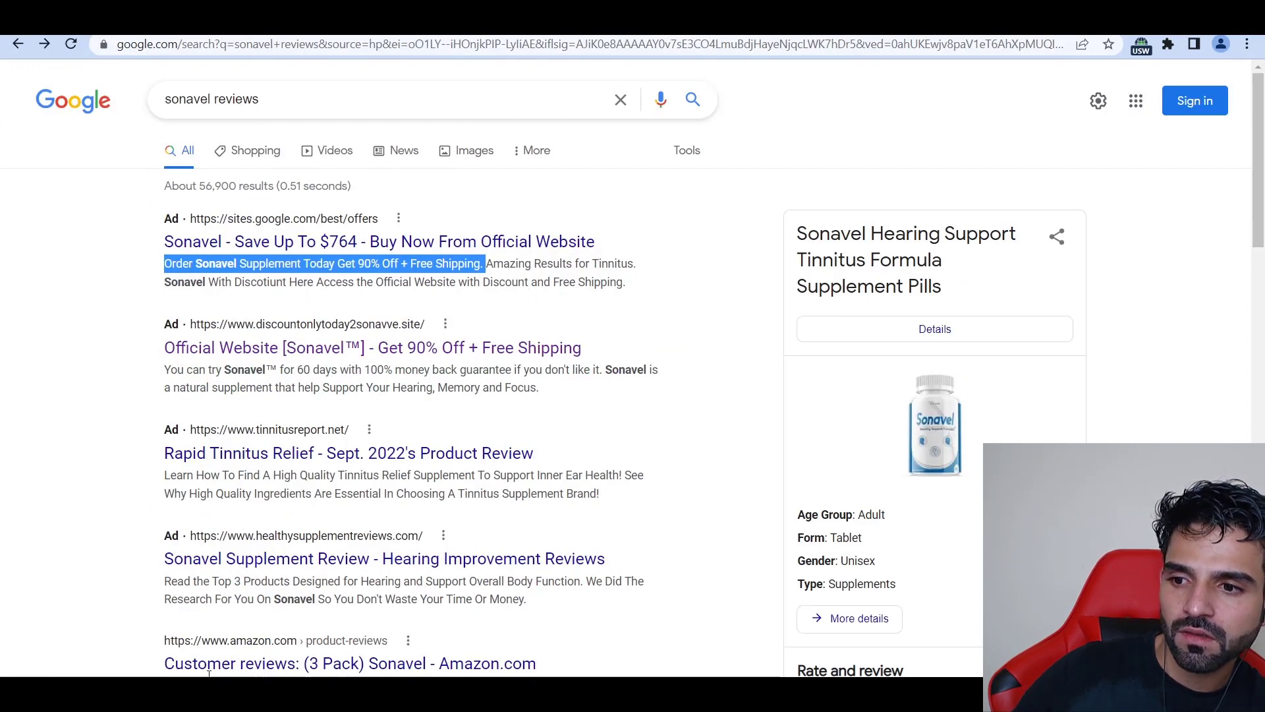
{"action": "left_click", "coordinate": [512, 560]}
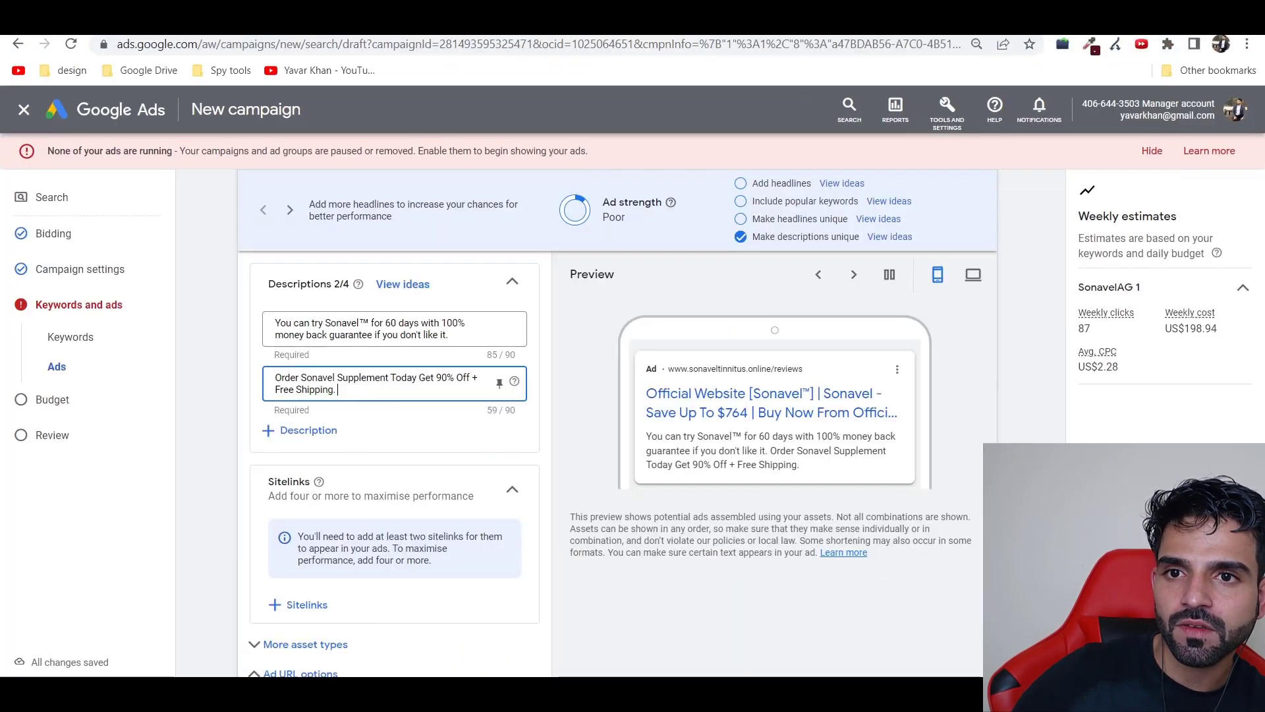
Step: Finish the responsive search ad and continue to the campaign's budget settings
{"action": "scroll", "coordinate": [815, 618], "scroll_direction": "down", "scroll_amount": 5}
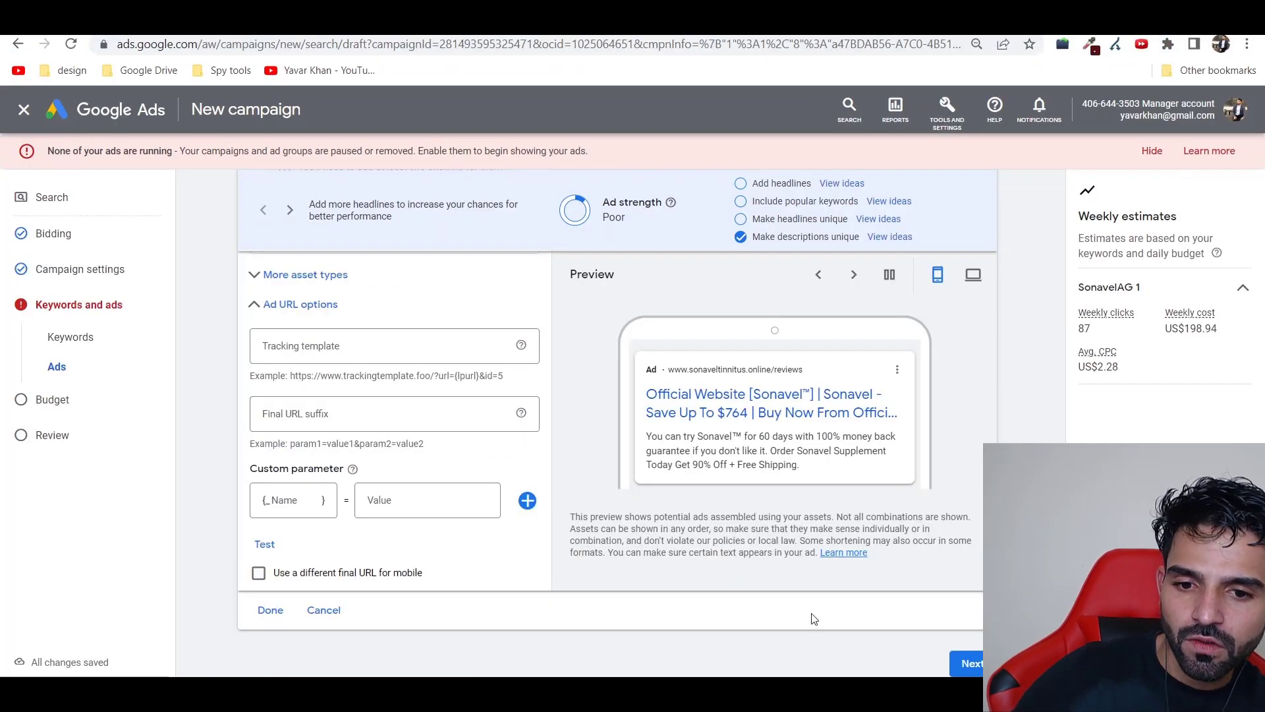
{"action": "left_click", "coordinate": [271, 609]}
{"action": "left_click", "coordinate": [966, 572]}
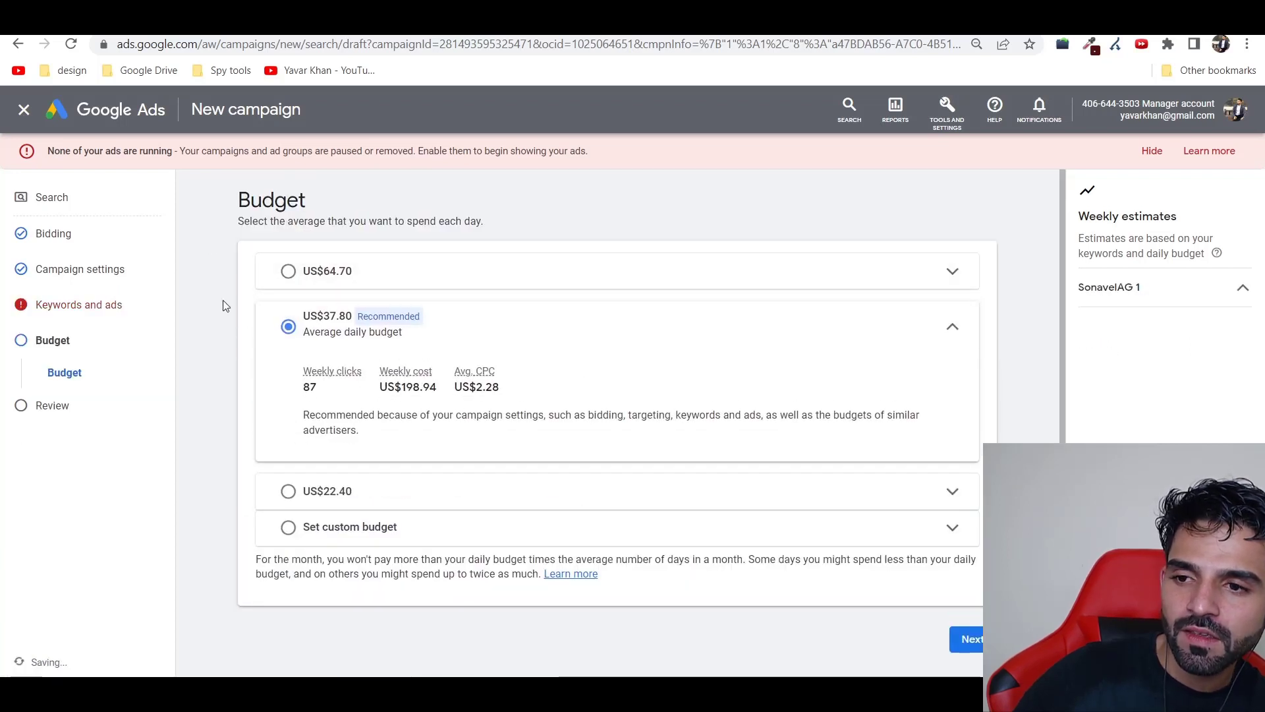
Step: Keep the recommended average daily budget of US$37.80 and go through the campaign review summary
{"action": "left_click", "coordinate": [971, 649]}
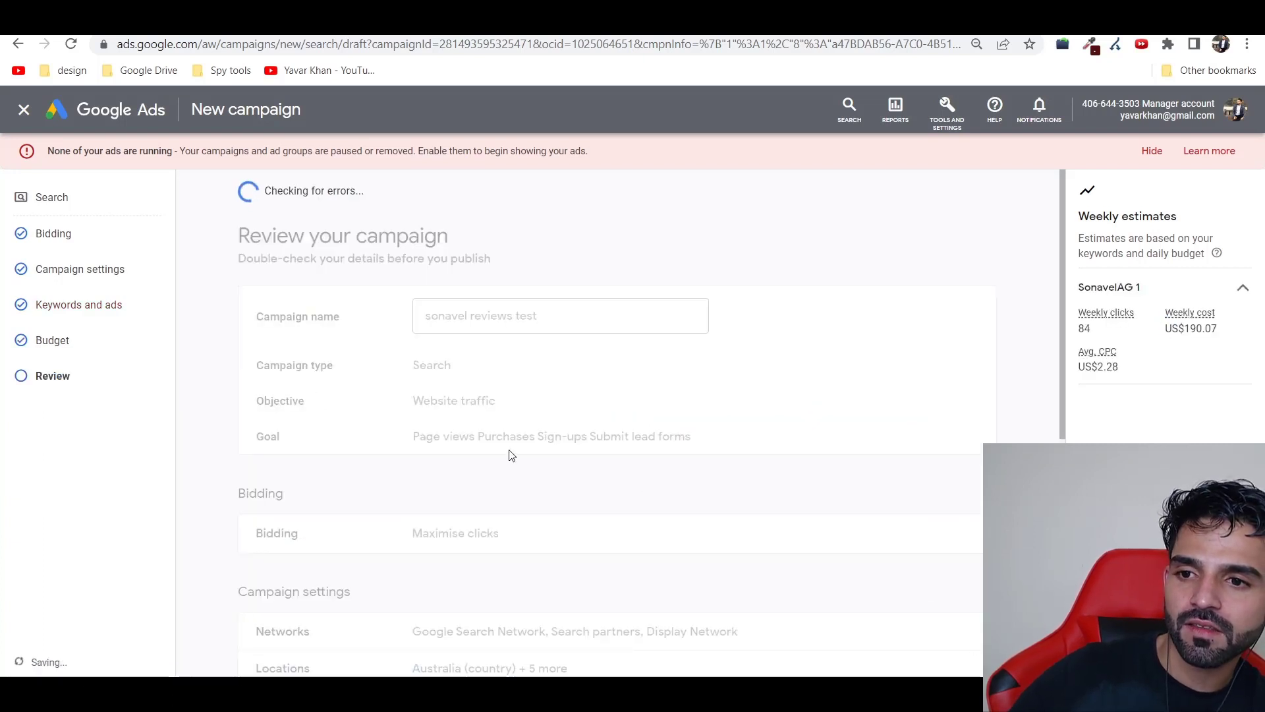
{"action": "scroll", "coordinate": [609, 411], "scroll_direction": "down", "scroll_amount": 8}
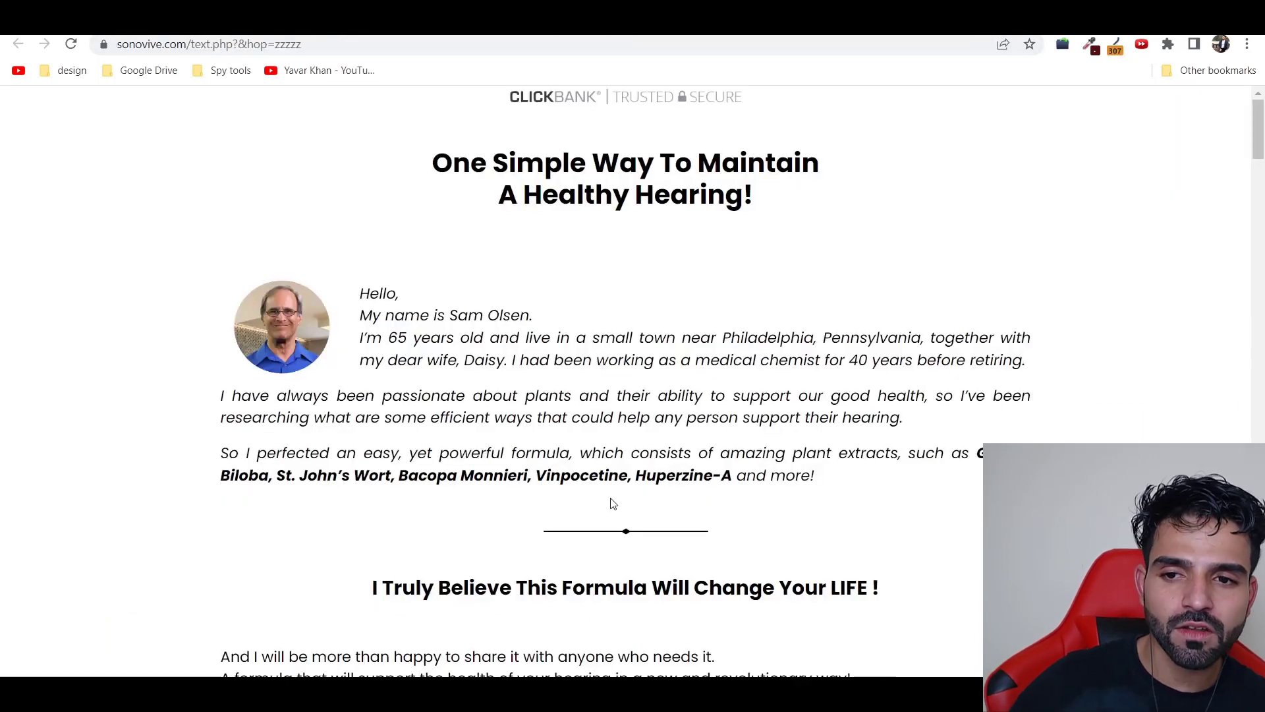
Step: Examine the SonoVive sales page and its ClickBank marketplace listing as another hearing-support offer
{"action": "scroll", "coordinate": [613, 504], "scroll_direction": "down", "scroll_amount": 15}
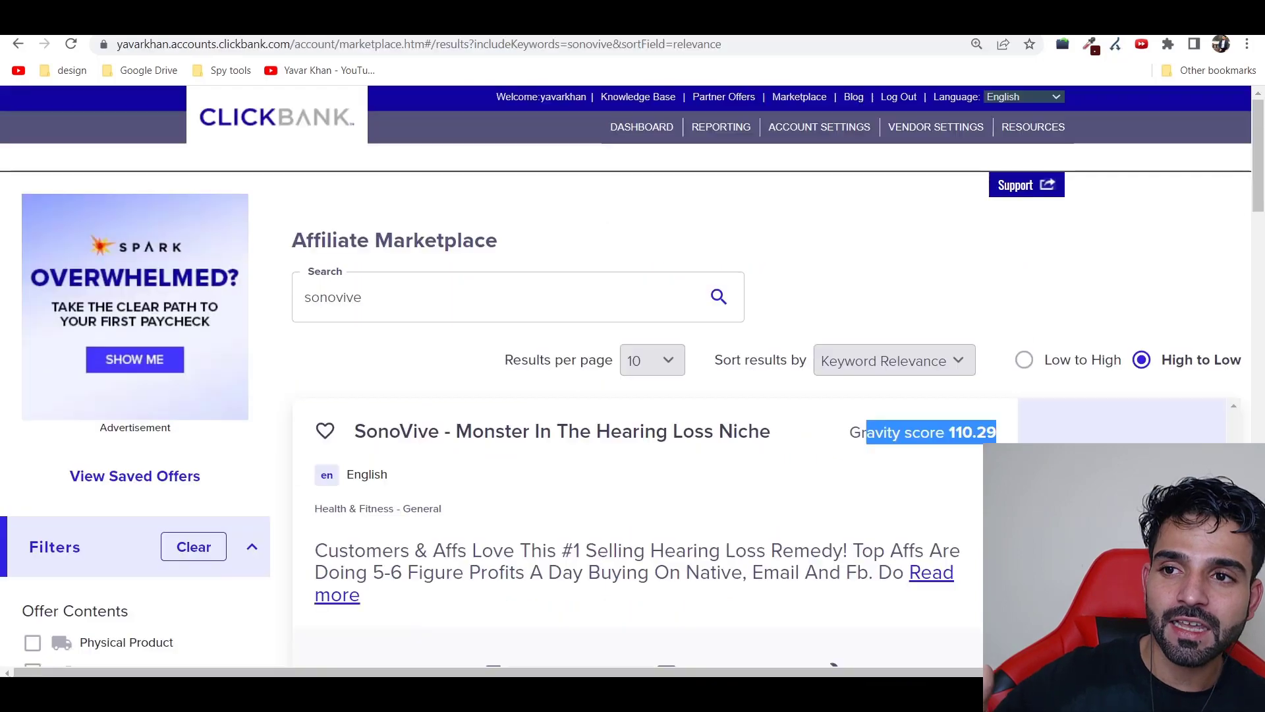
{"action": "scroll", "coordinate": [356, 387], "scroll_direction": "down", "scroll_amount": 8}
{"action": "scroll", "coordinate": [355, 387], "scroll_direction": "up", "scroll_amount": 8}
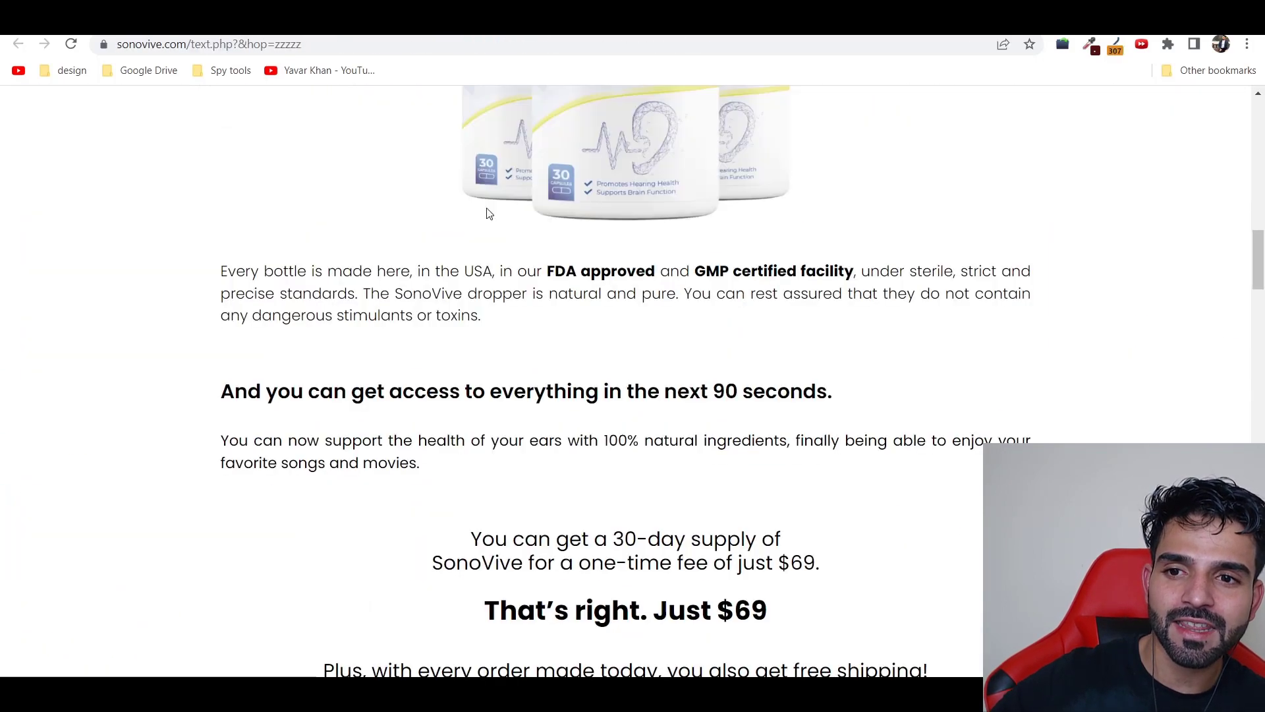
{"action": "scroll", "coordinate": [658, 521], "scroll_direction": "down", "scroll_amount": 5}
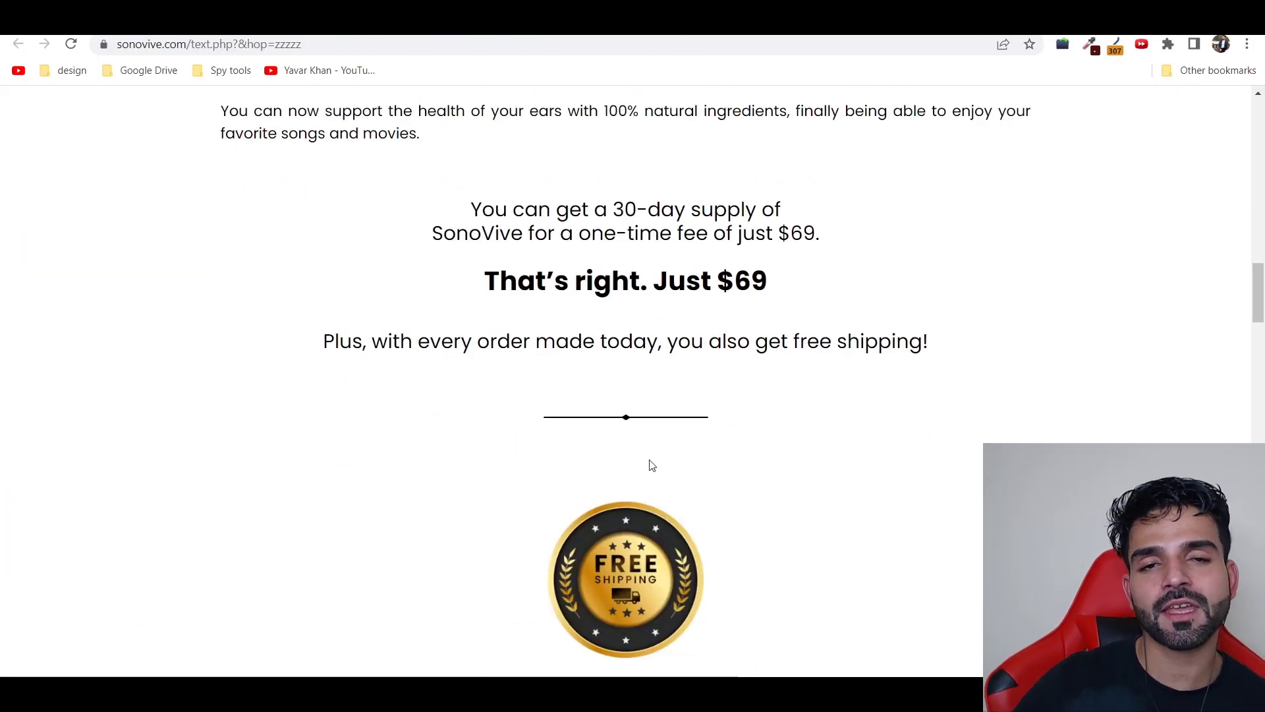